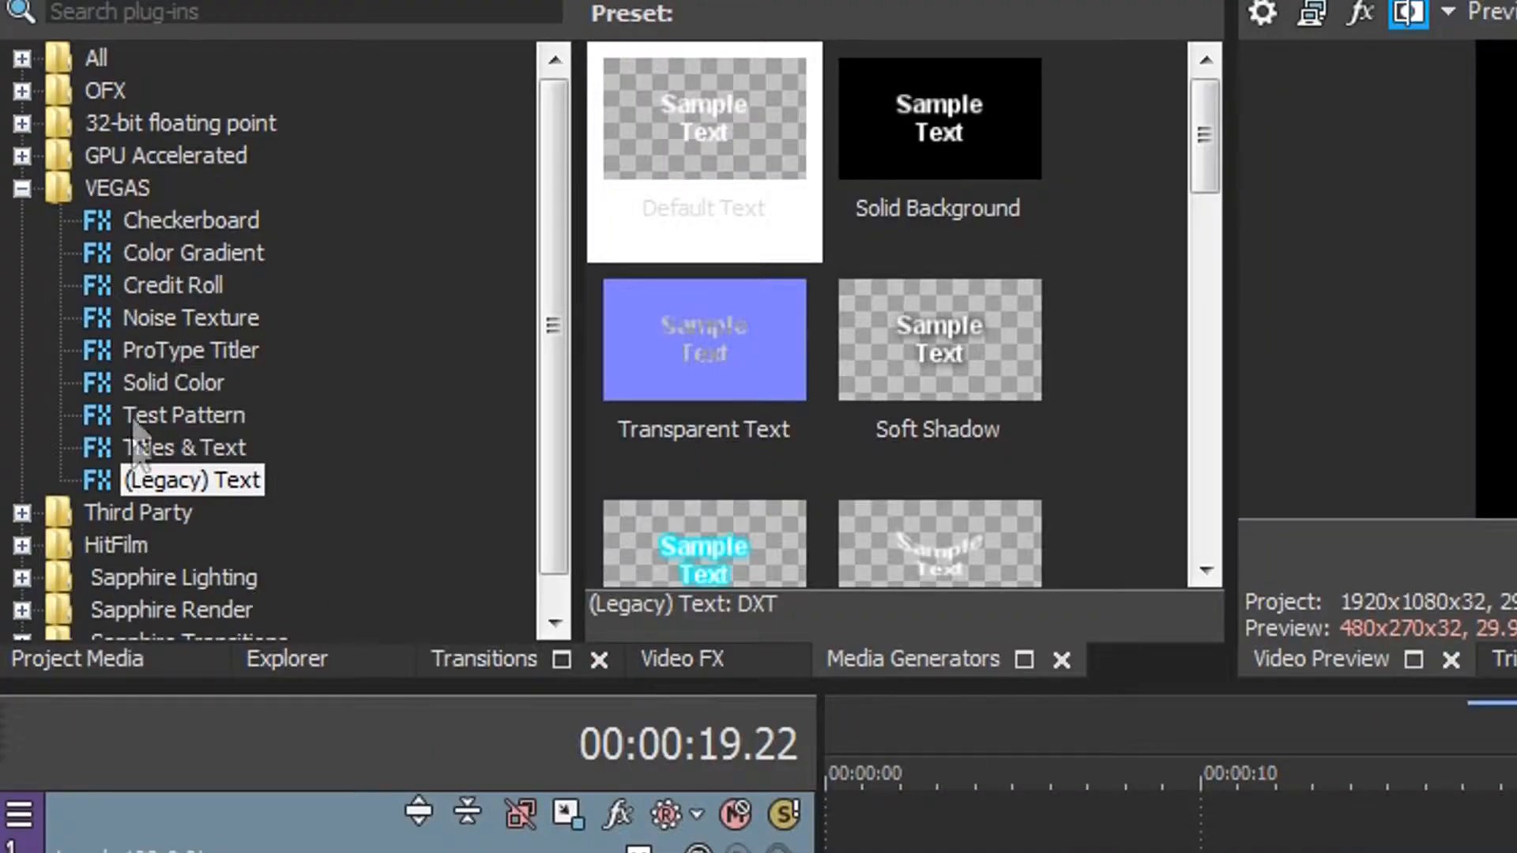
Step: Open Event Pan/Crop for the yellow solid color event, sync its cursor with the timeline, and enable the Mask at the start
click(172, 378)
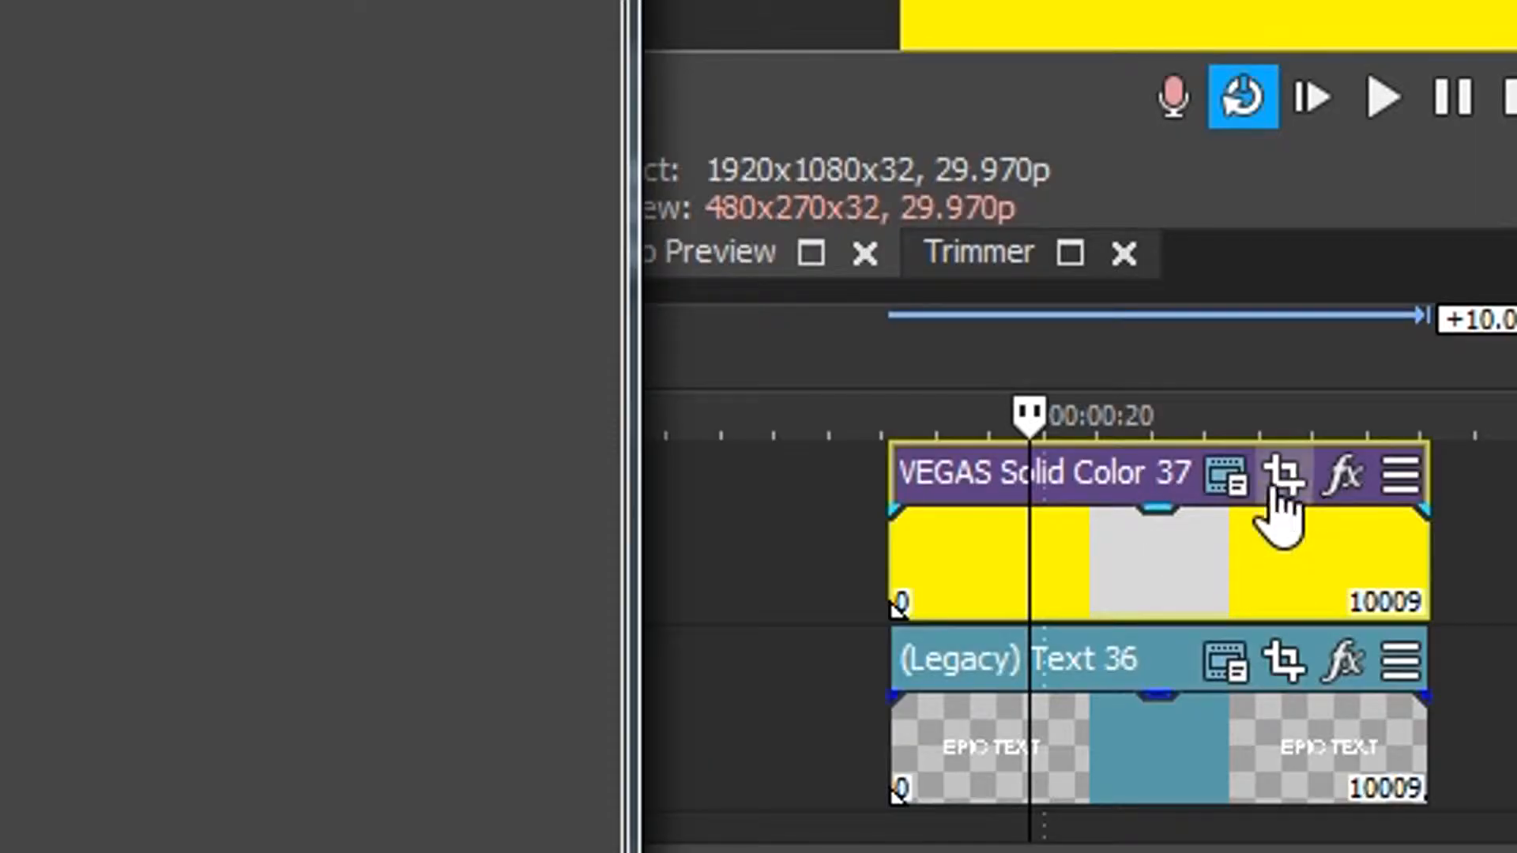
click(1292, 476)
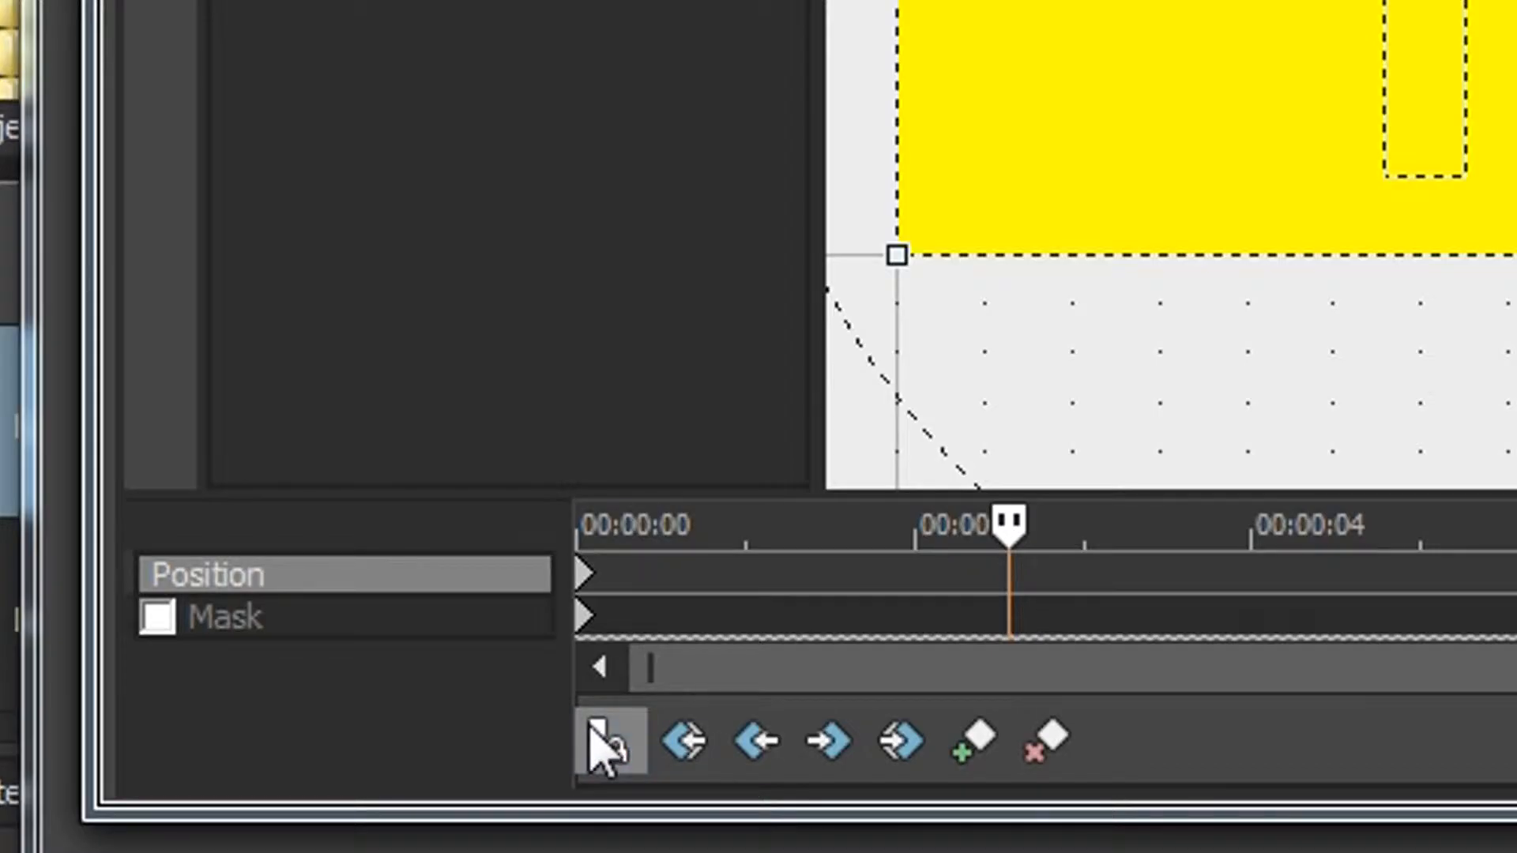
click(601, 743)
drag(1010, 520, 358, 594)
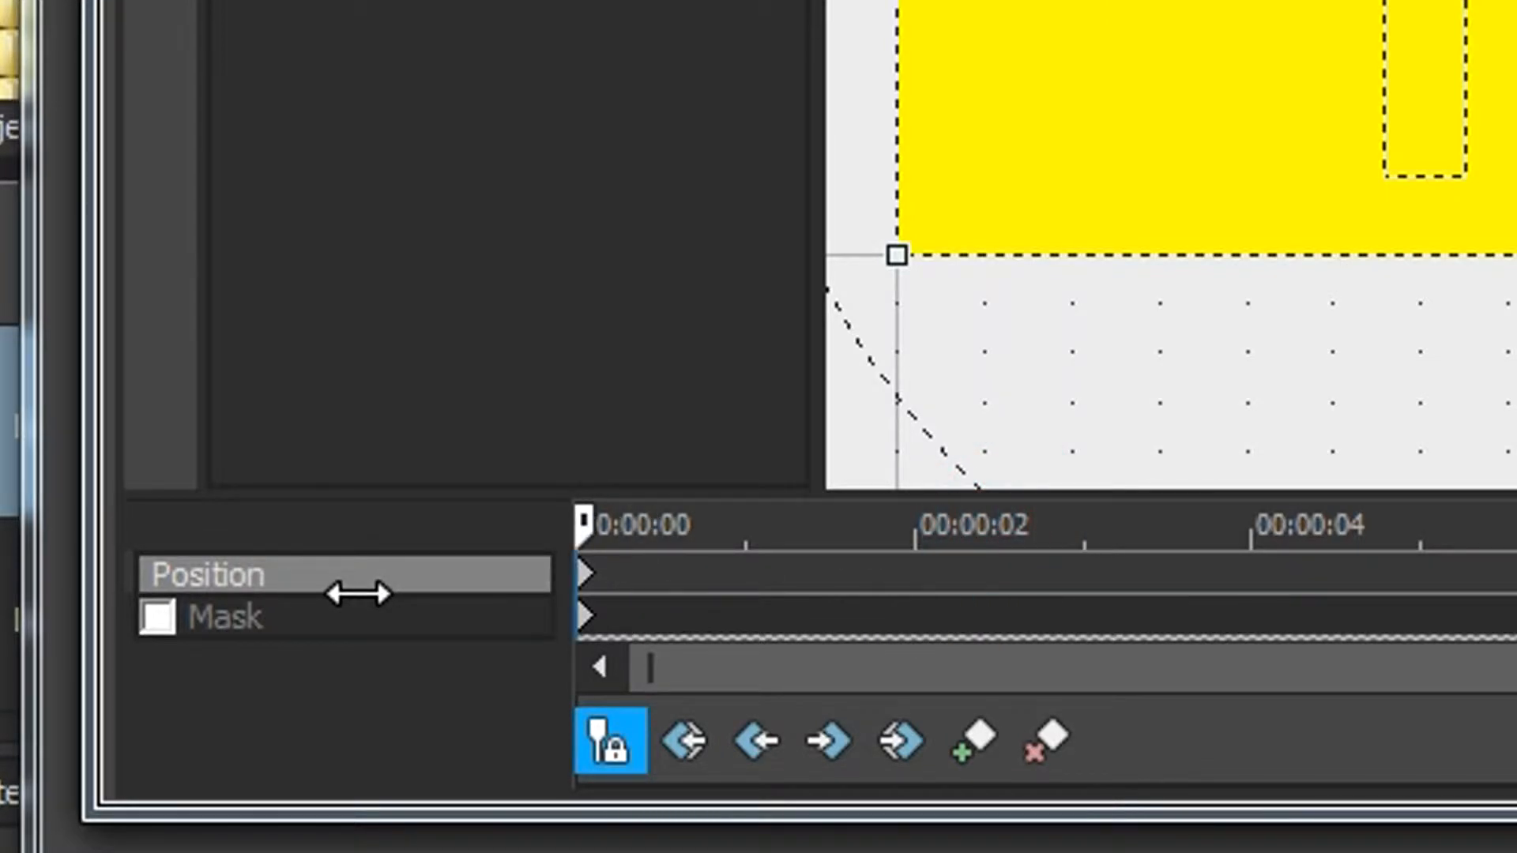
click(157, 617)
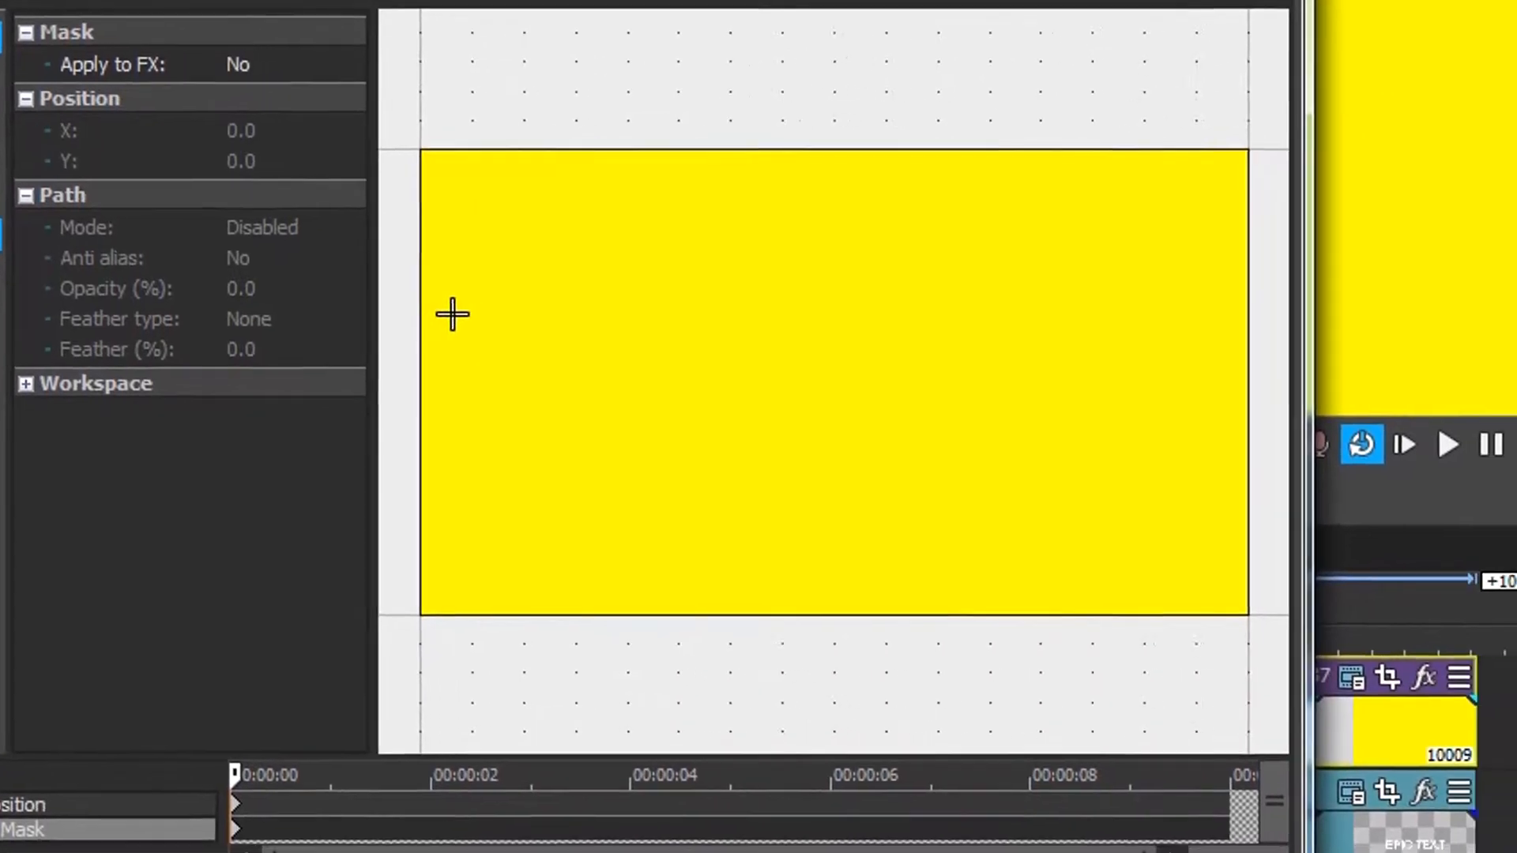
Step: Mask the yellow solid into a thin horizontal bar across the frame and nudge it down to just above EPIC TEXT
drag(616, 332, 1385, 373)
mouse_move(937, 338)
mouse_down()
mouse_move(962, 319)
mouse_move(933, 362)
mouse_up()
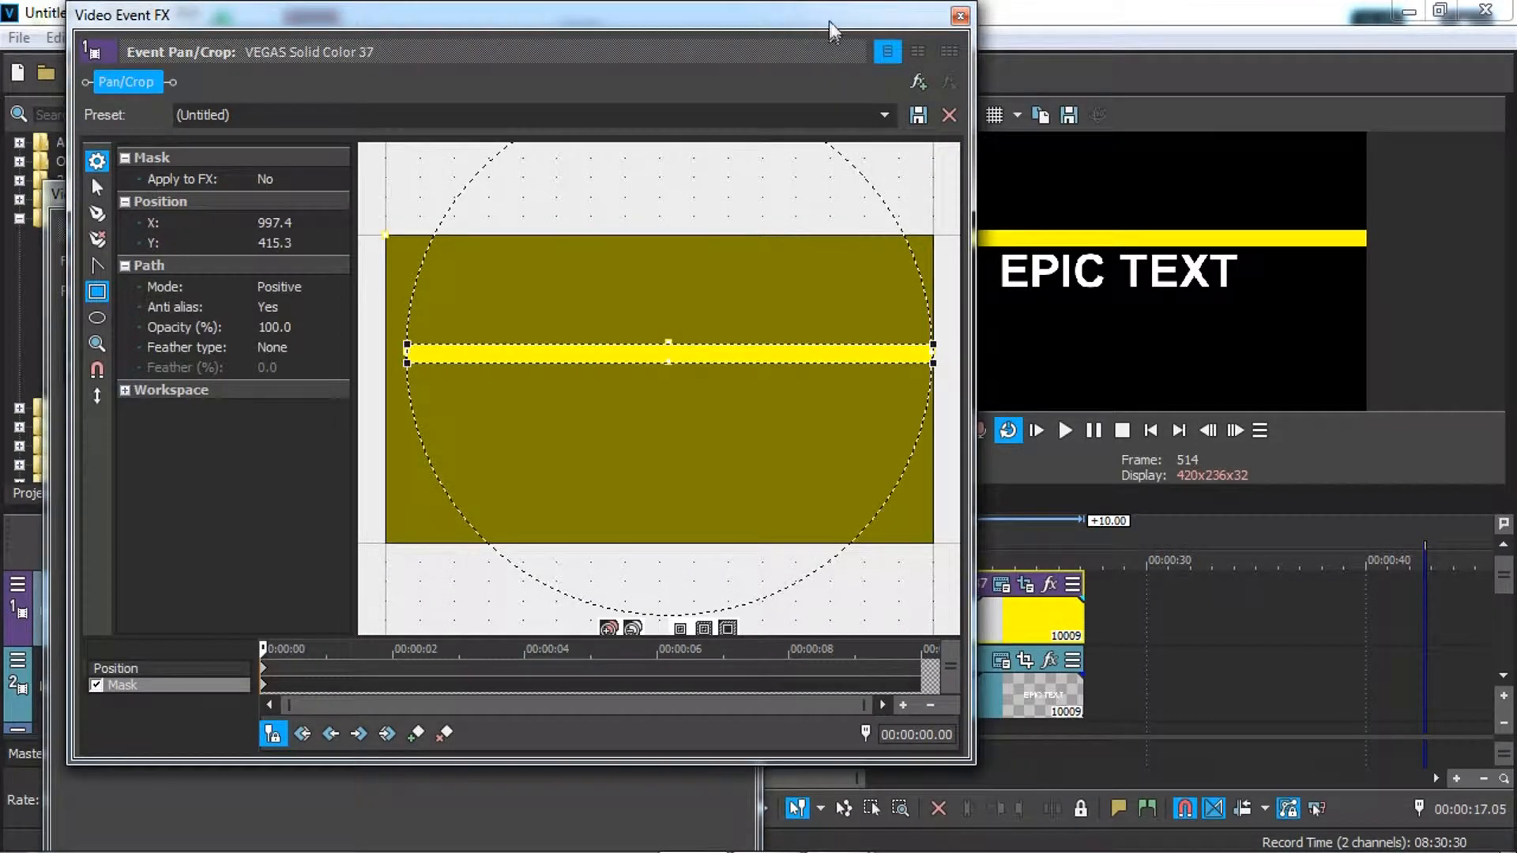
drag(829, 31, 579, 72)
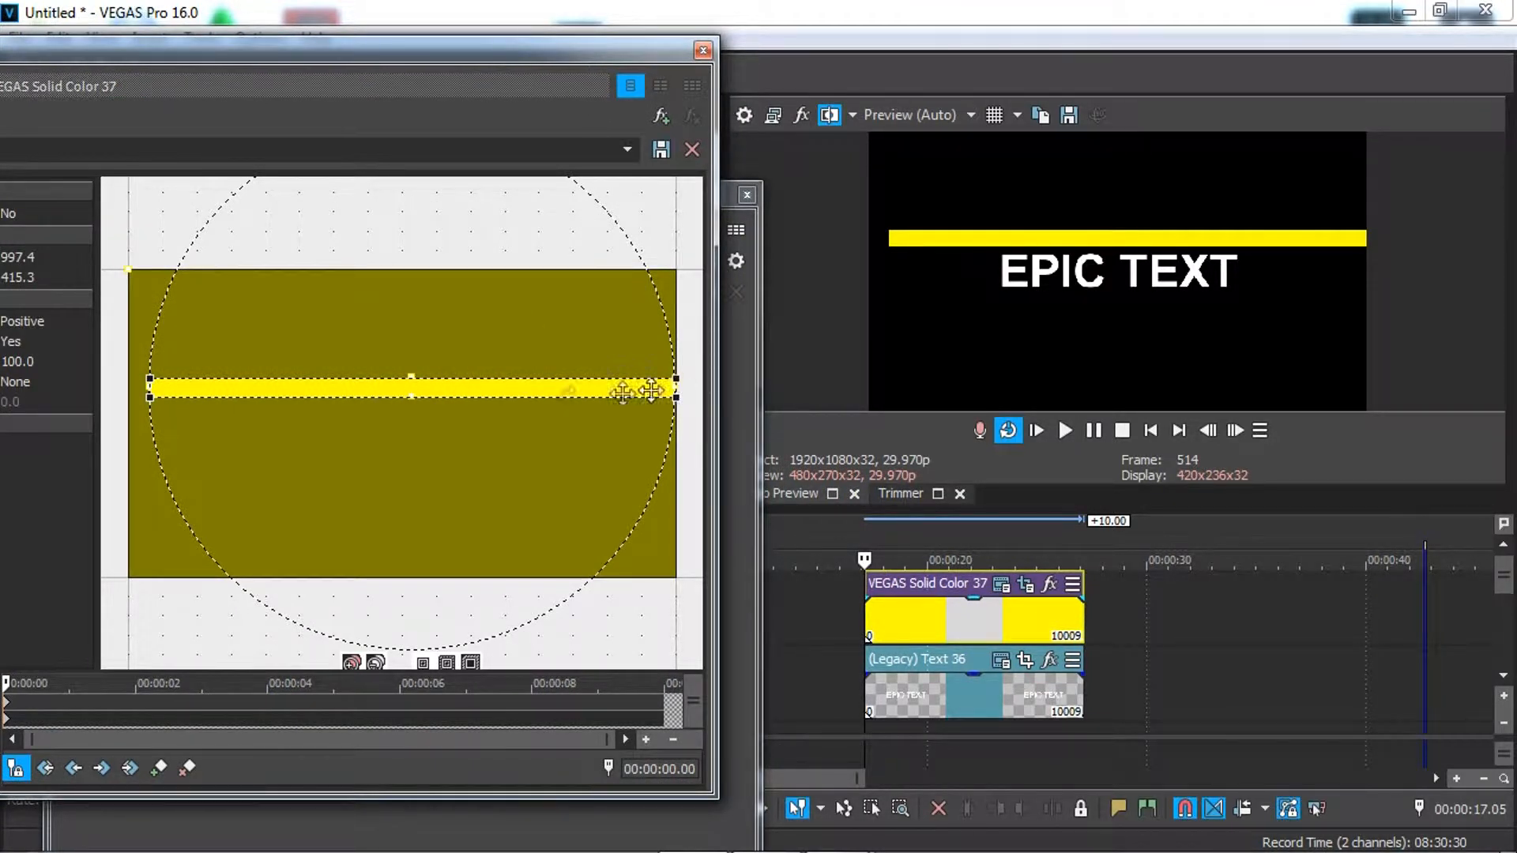
key(Down)
key(Down)
key(Down)
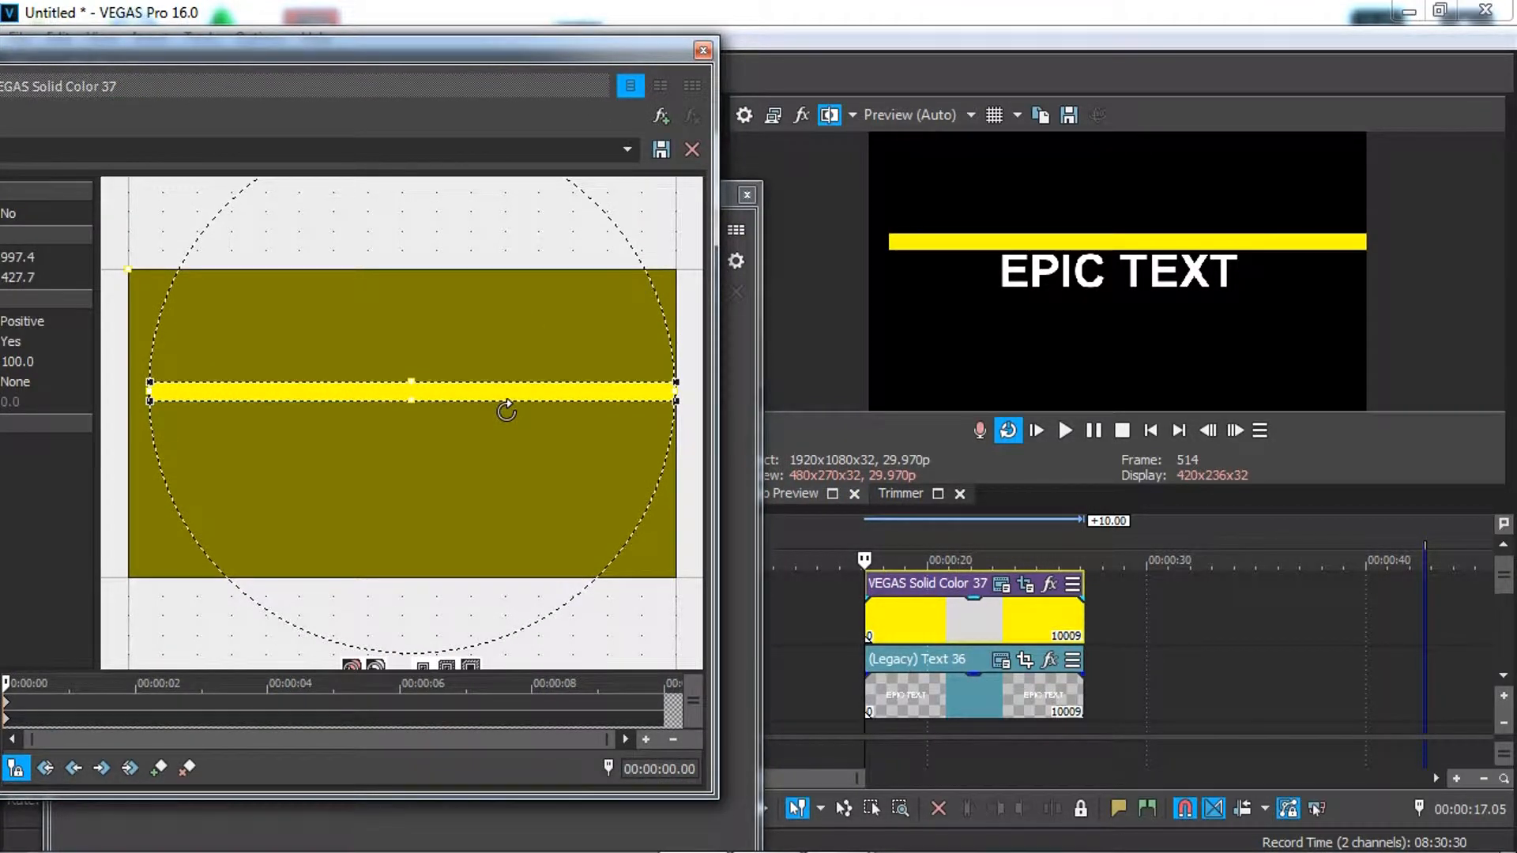
Step: Enlarge the video preview and shorten the bar mask from both ends to a tiny dash centered above the text
drag(1227, 509, 1252, 699)
drag(672, 394, 432, 406)
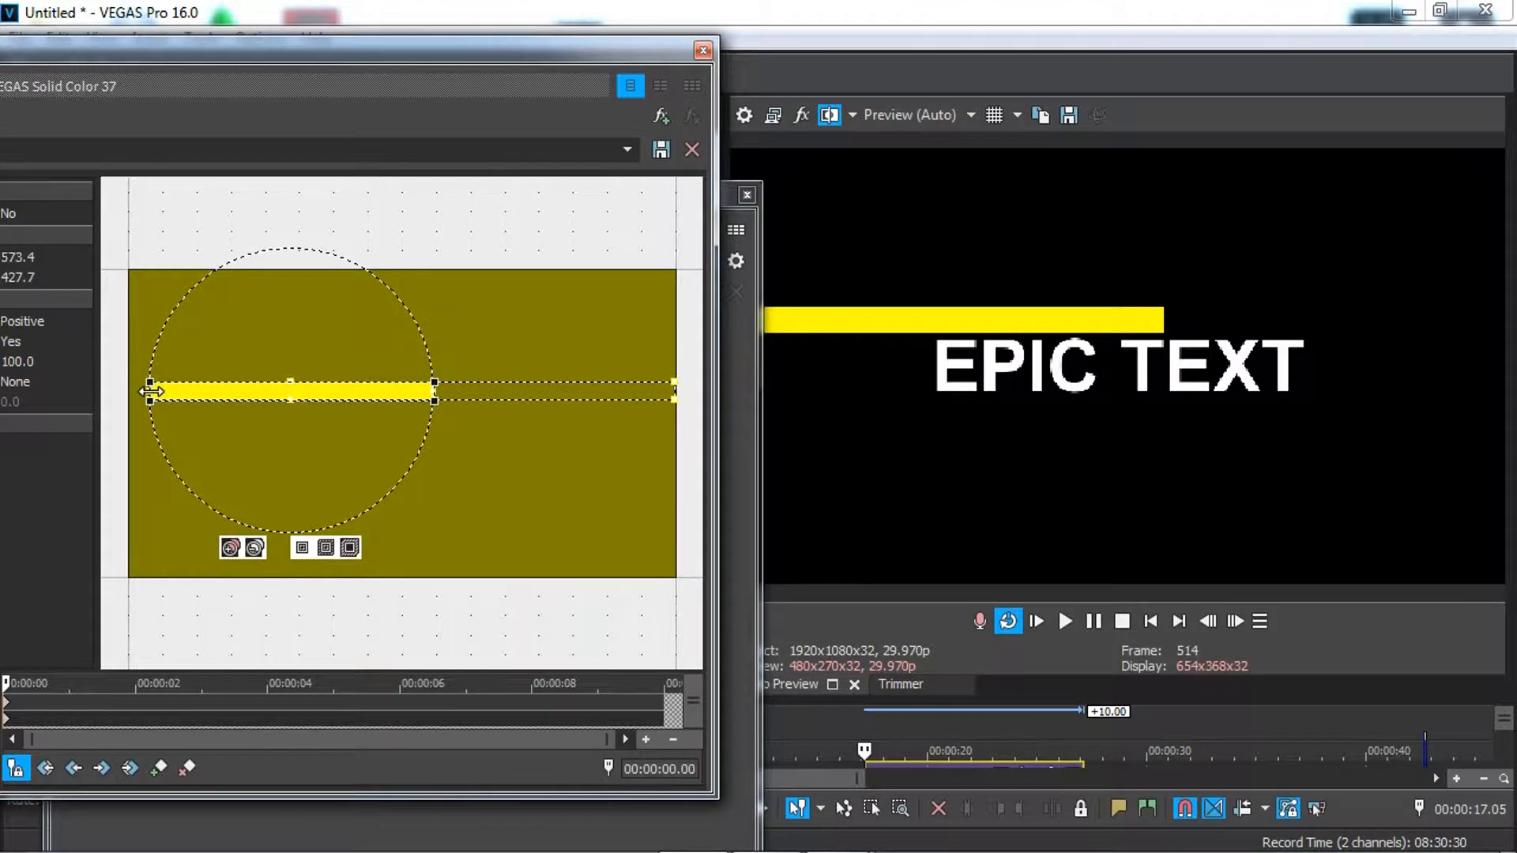
drag(151, 391, 411, 400)
drag(609, 57, 554, 83)
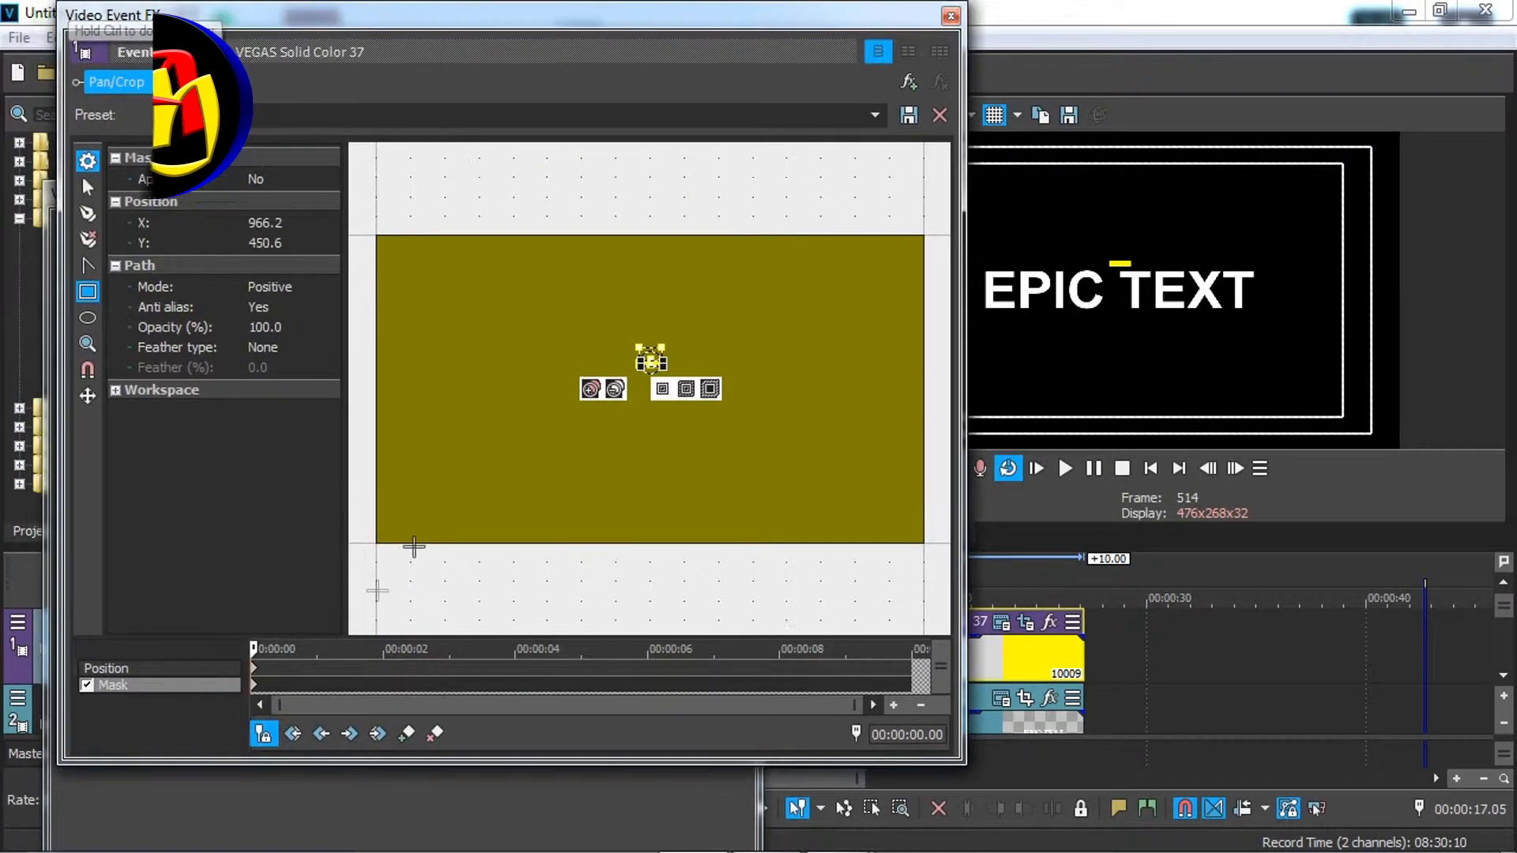
Step: At 00:00:00.15, stretch the mask outward on both sides until the yellow line is slightly wider than EPIC TEXT
drag(253, 650, 300, 650)
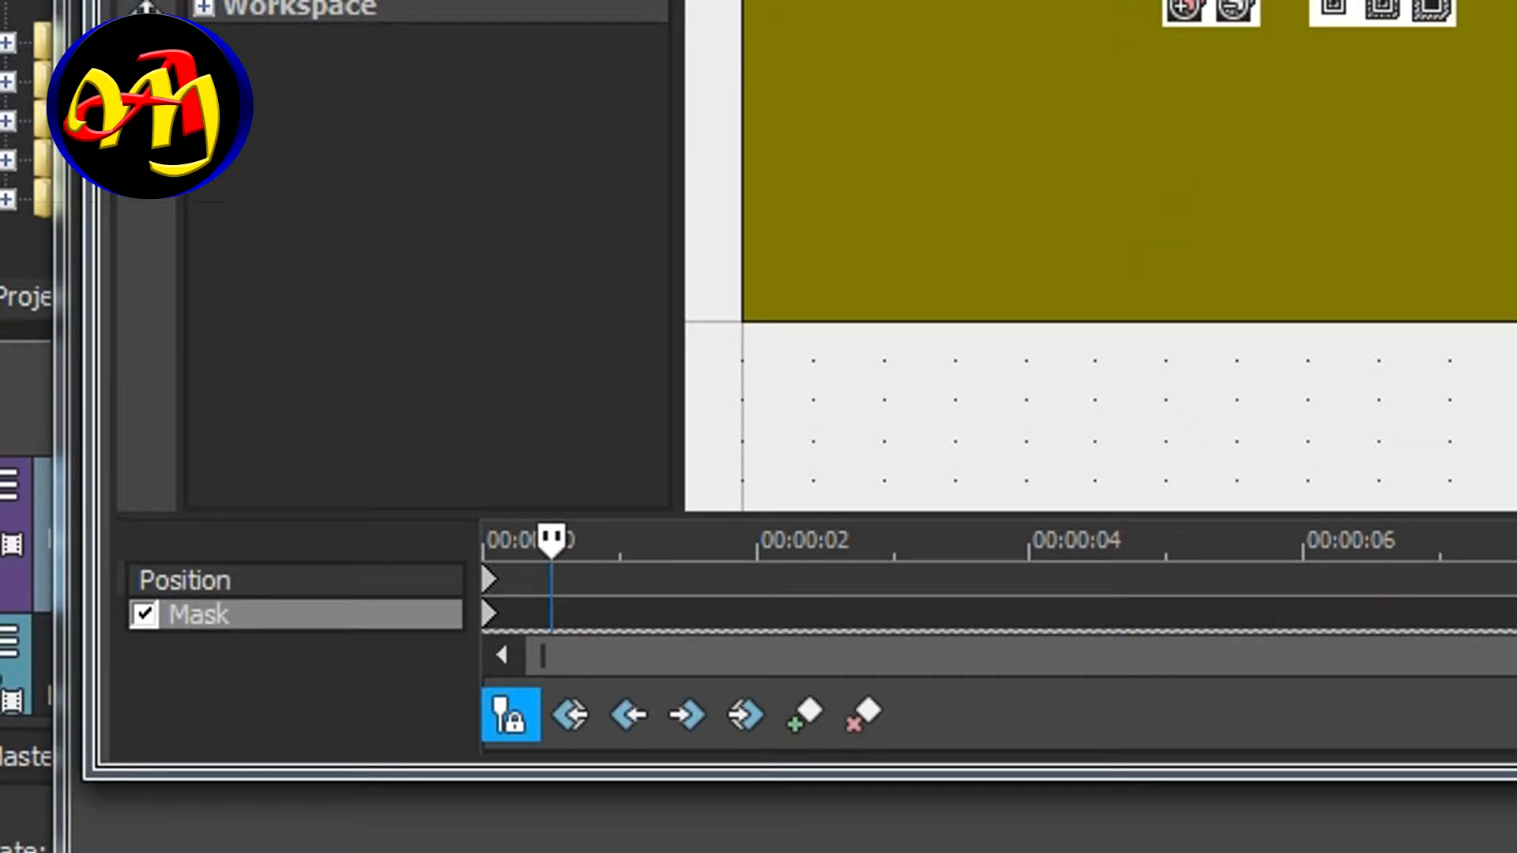
scroll(1100, 253, up, 3)
drag(675, 342, 1120, 383)
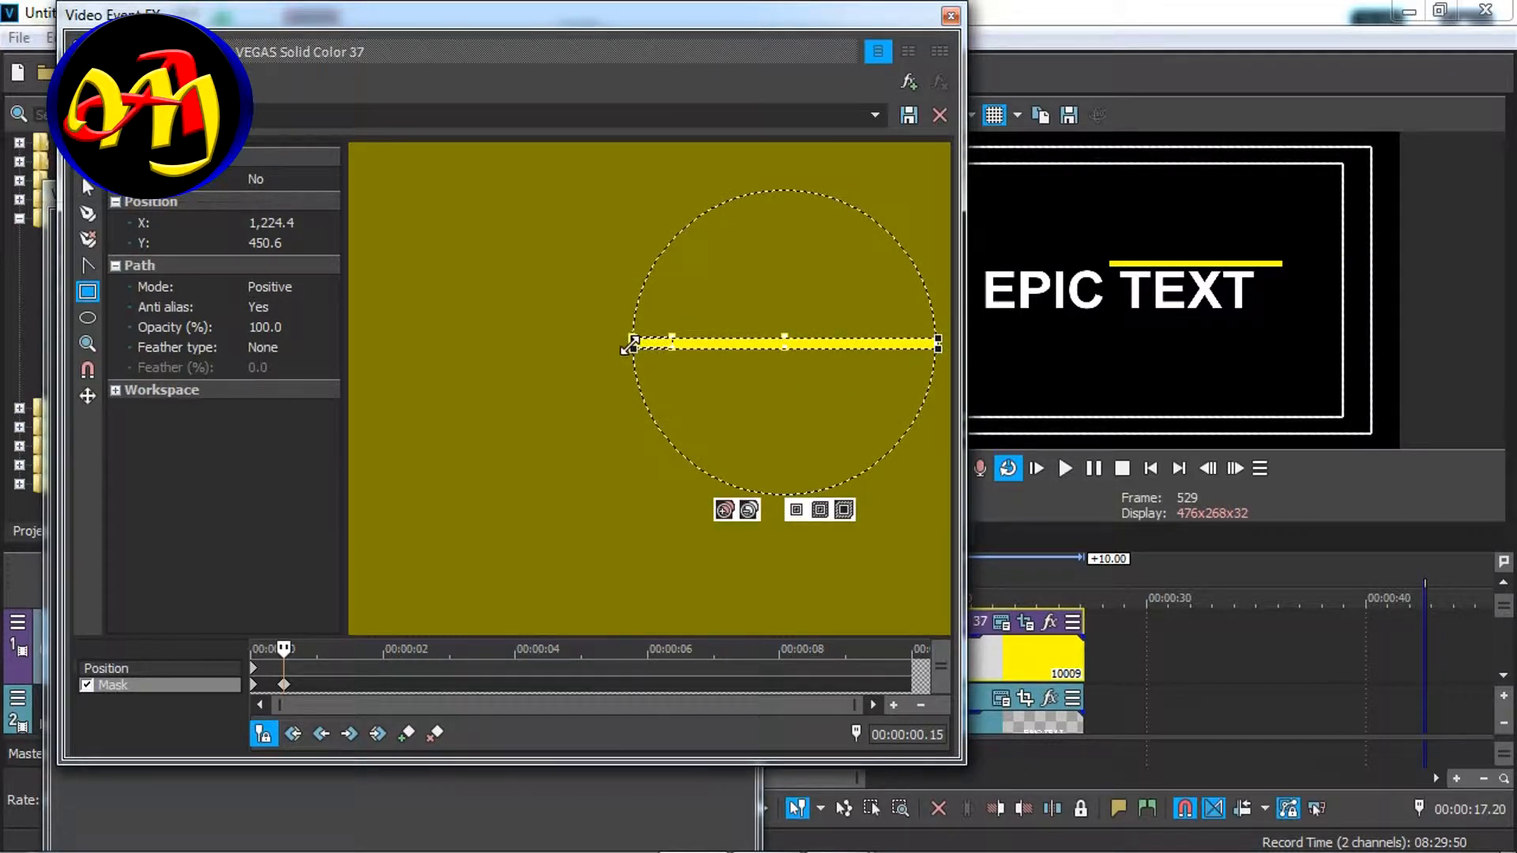
drag(629, 343, 410, 356)
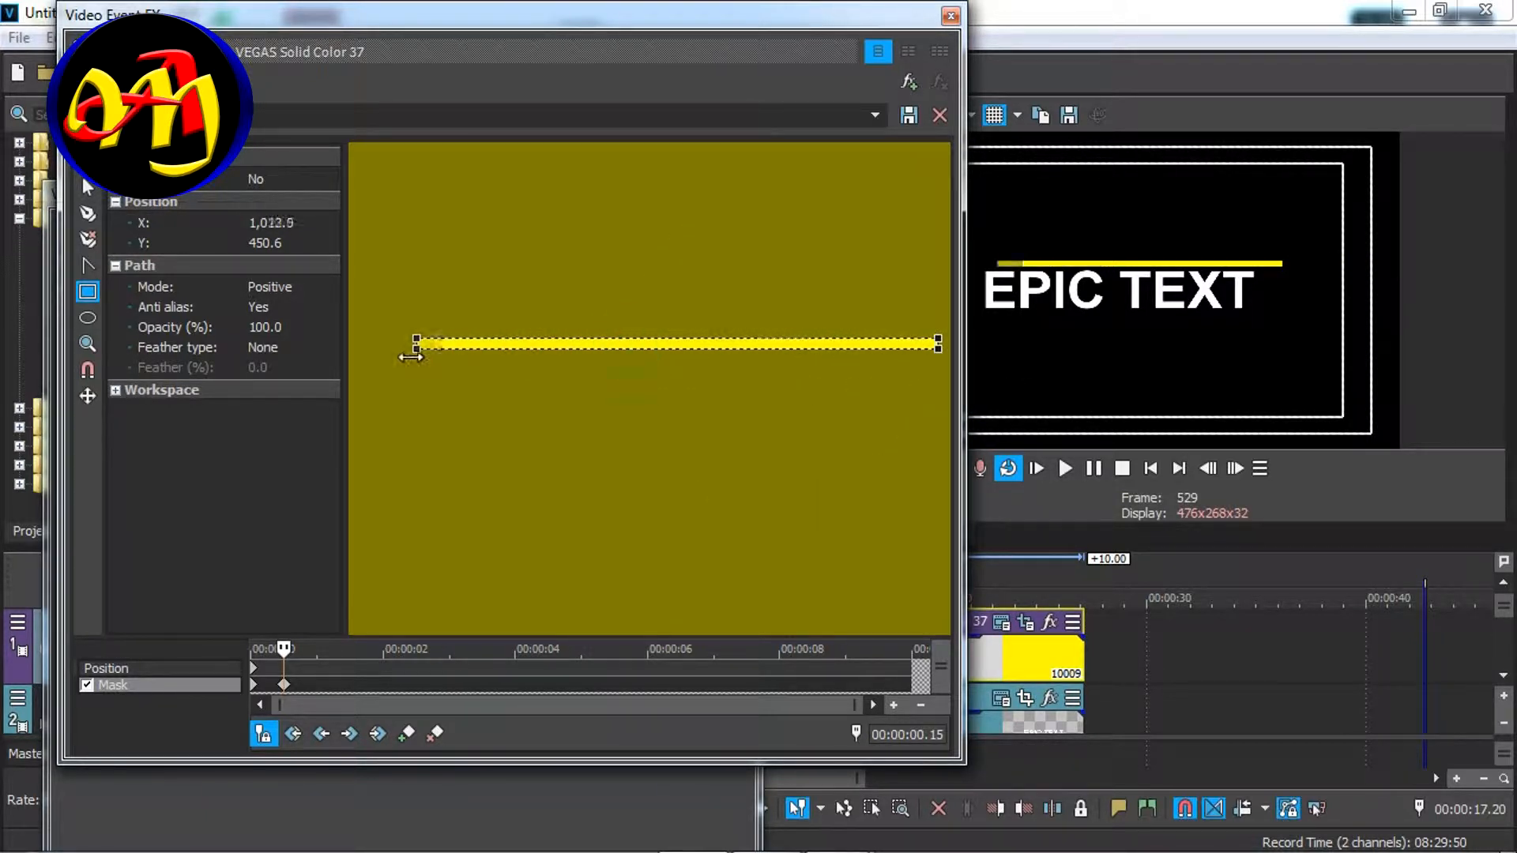
drag(807, 34, 632, 61)
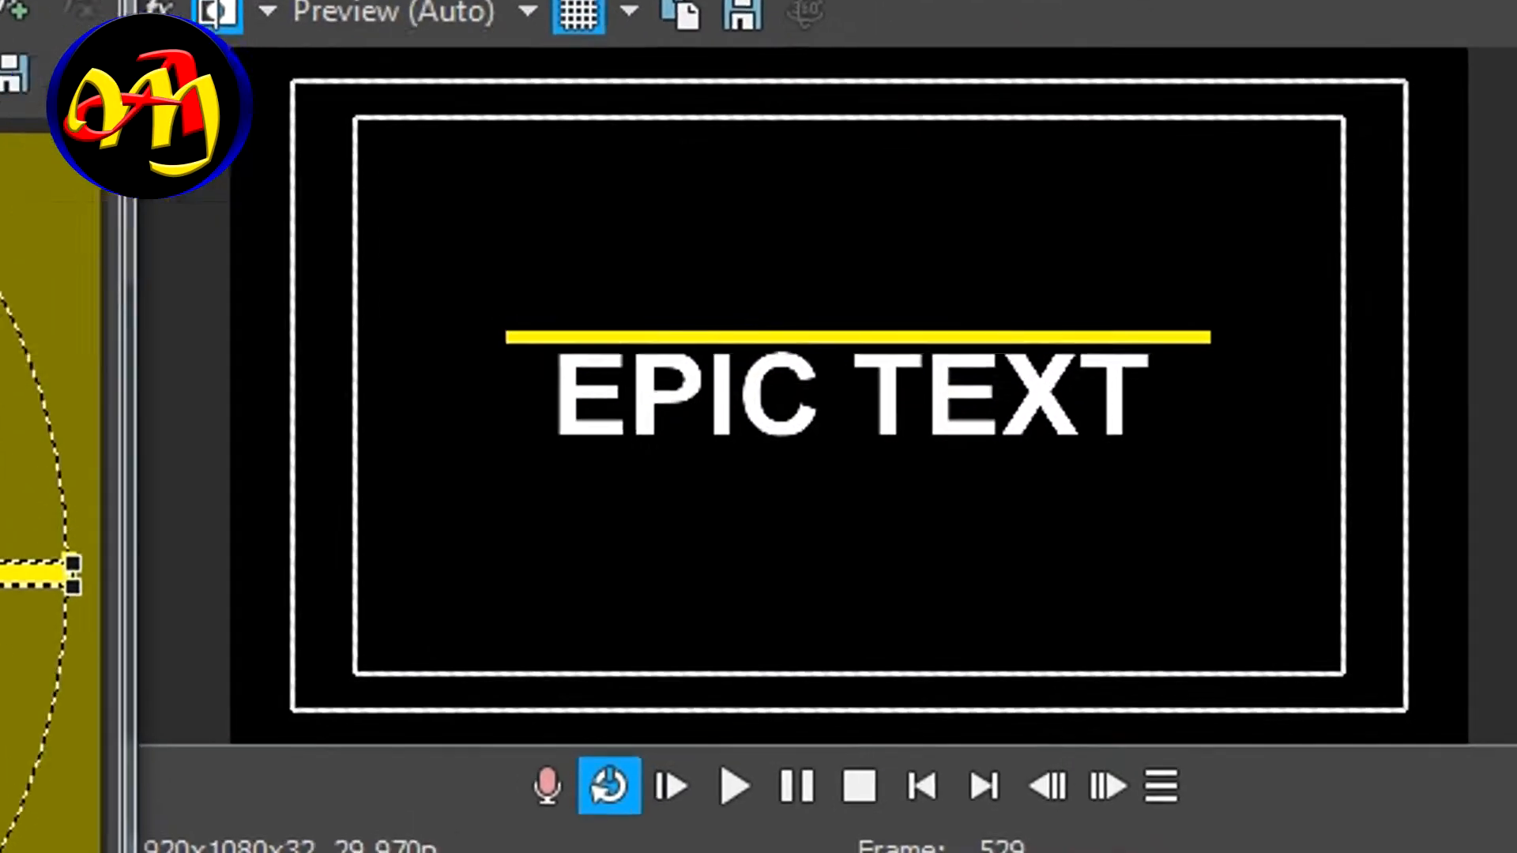
Step: Play back the yellow line's growing animation in the preview
click(865, 679)
key(space)
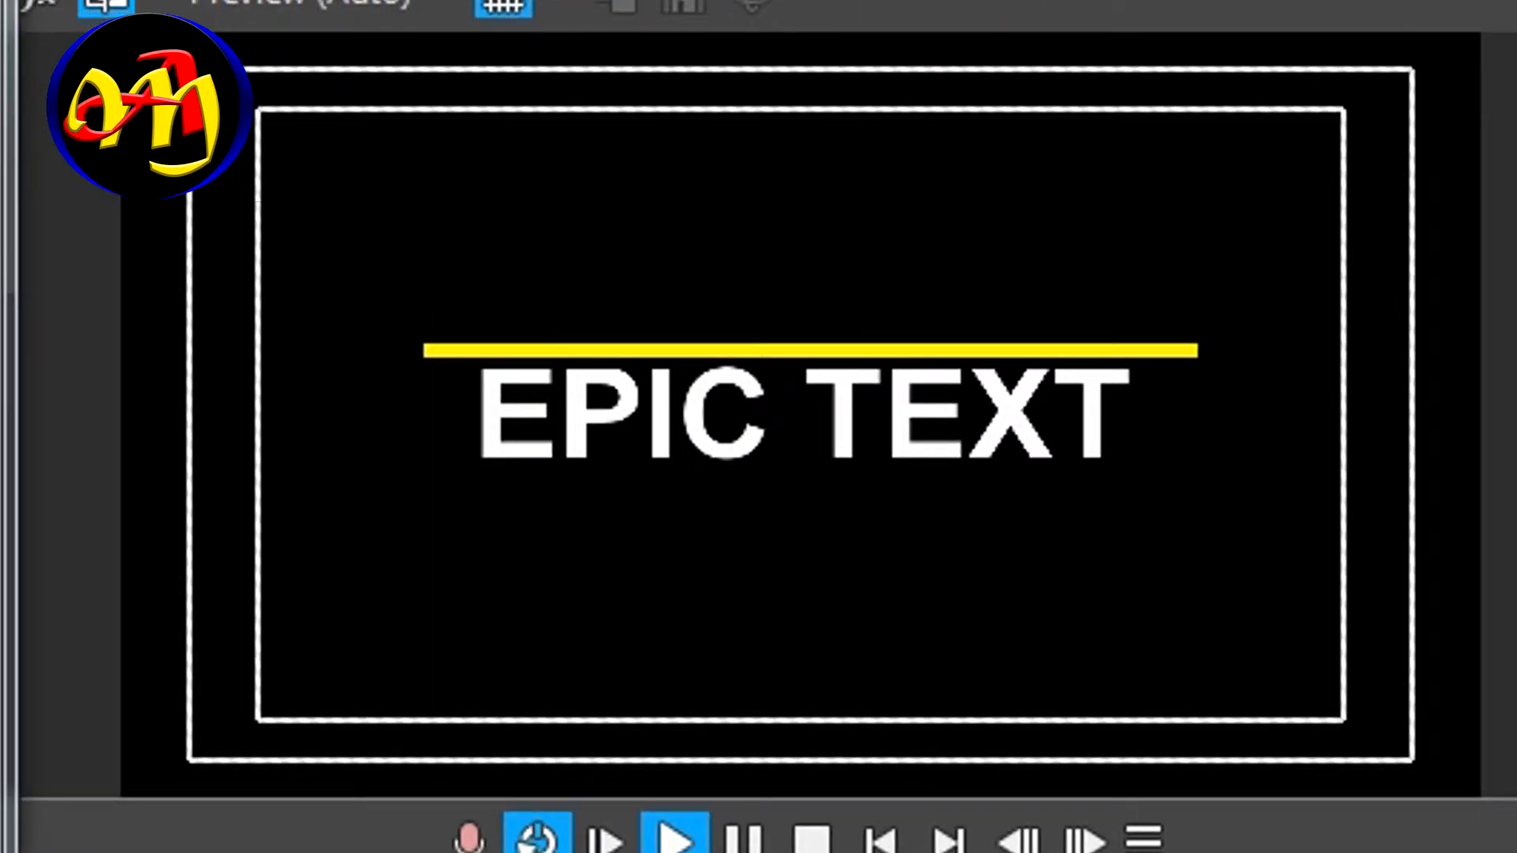
key(space)
key(space)
key(space)
key(space)
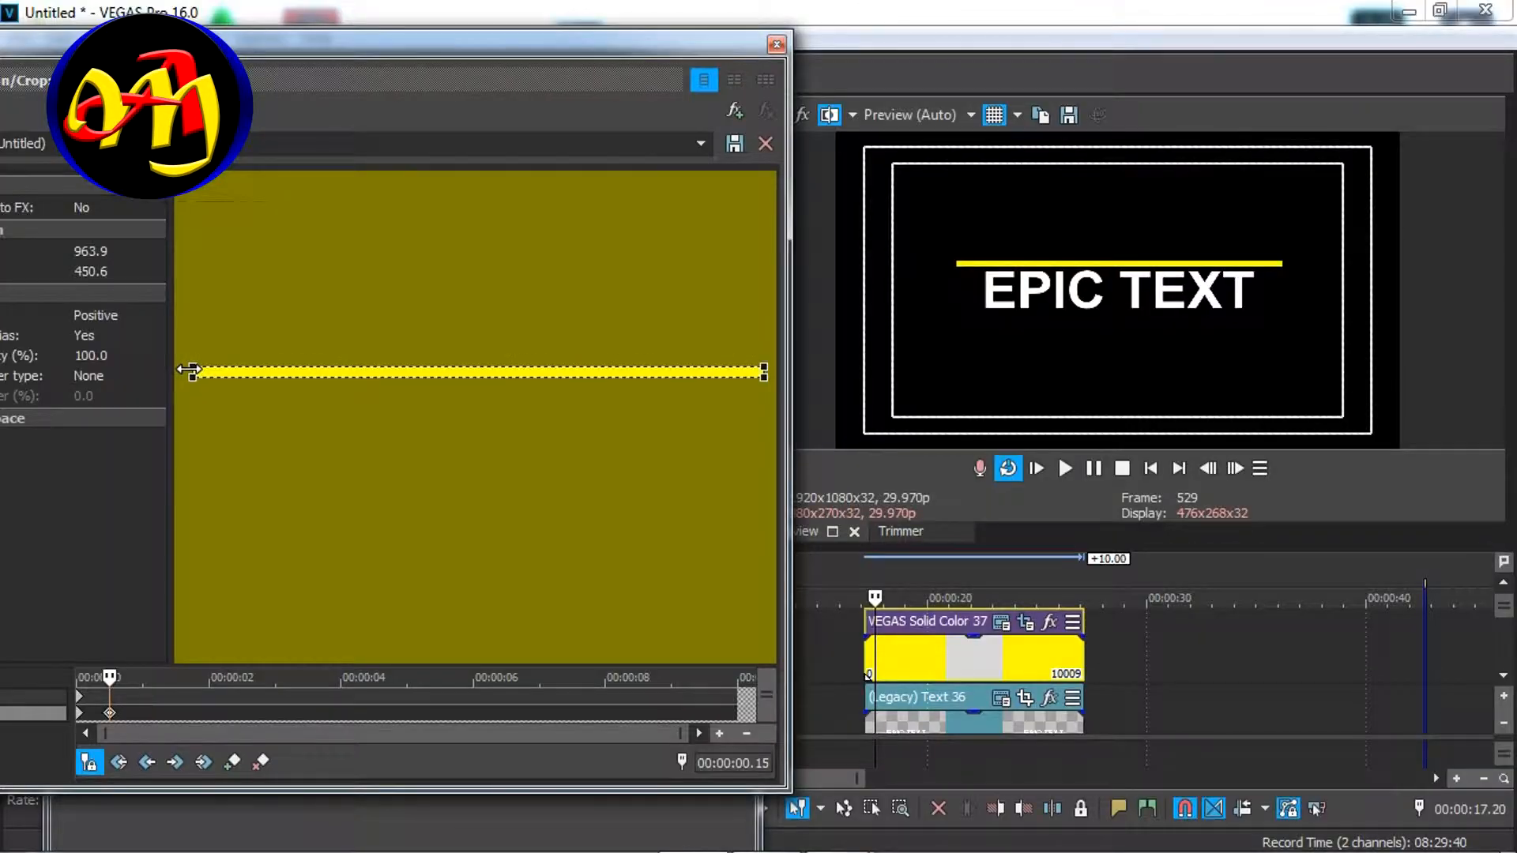
Step: Add a timeline marker named m1 at the mask keyframe at 00:00:00.15
drag(594, 39, 660, 10)
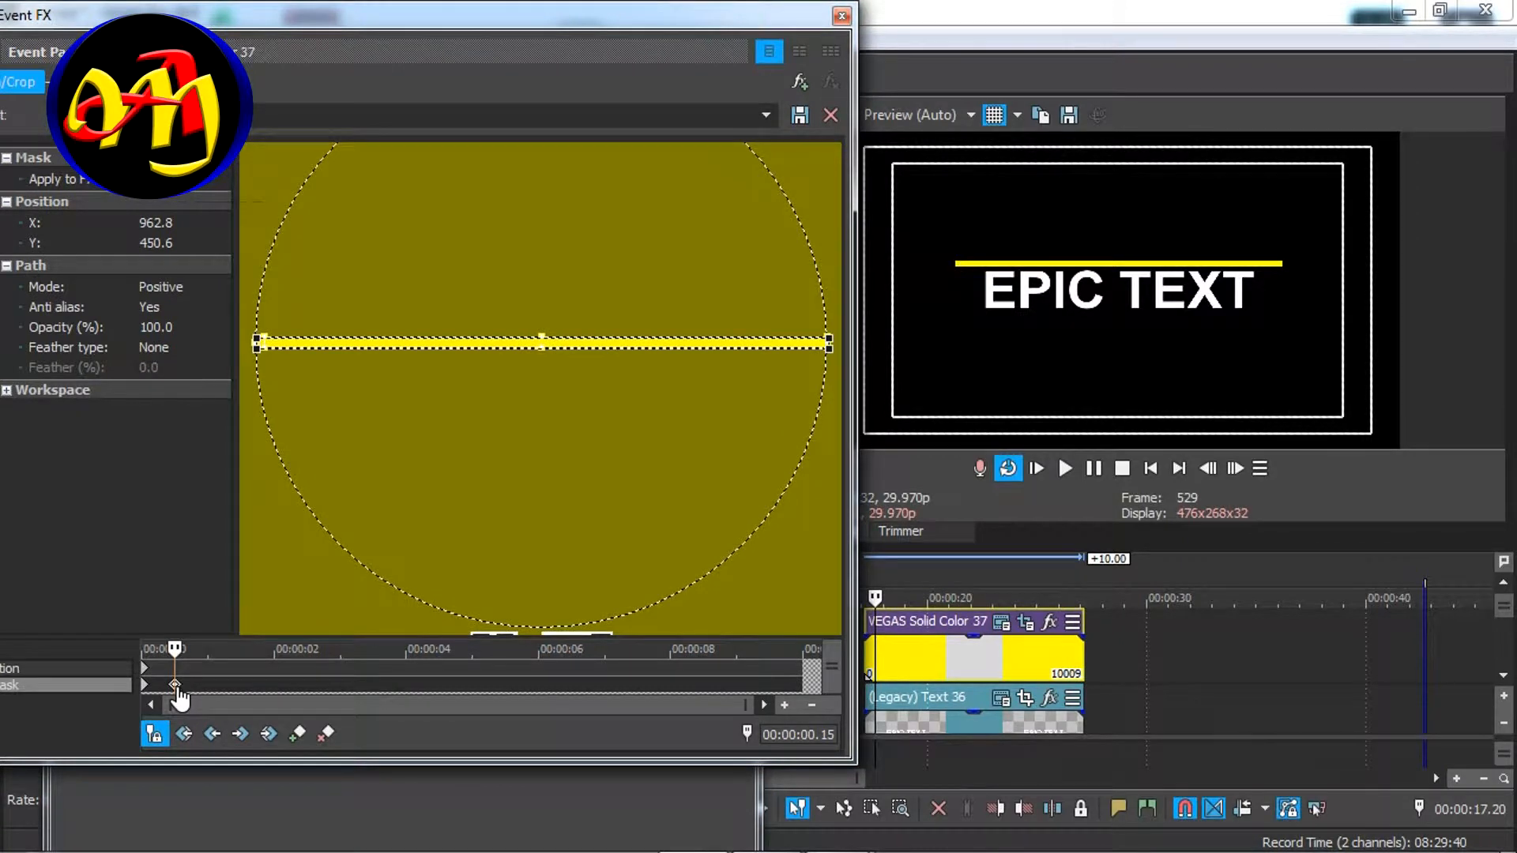
click(1117, 808)
text(m1)
key(Return)
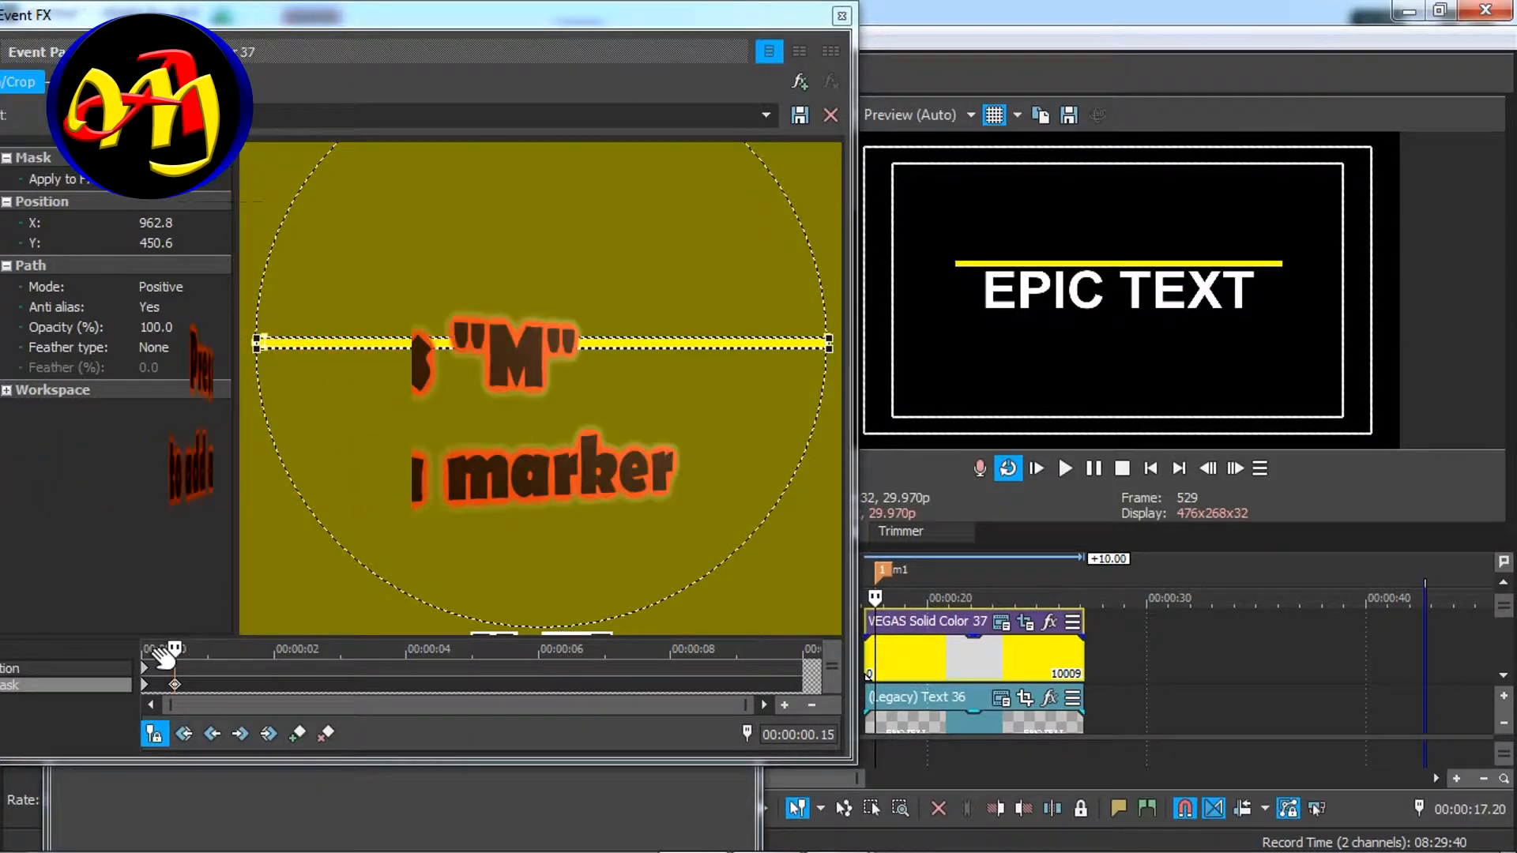
Step: Add timeline markers m2 at 00:00:00.20 and m3 at 00:00:01.08 of the event
drag(175, 648, 181, 648)
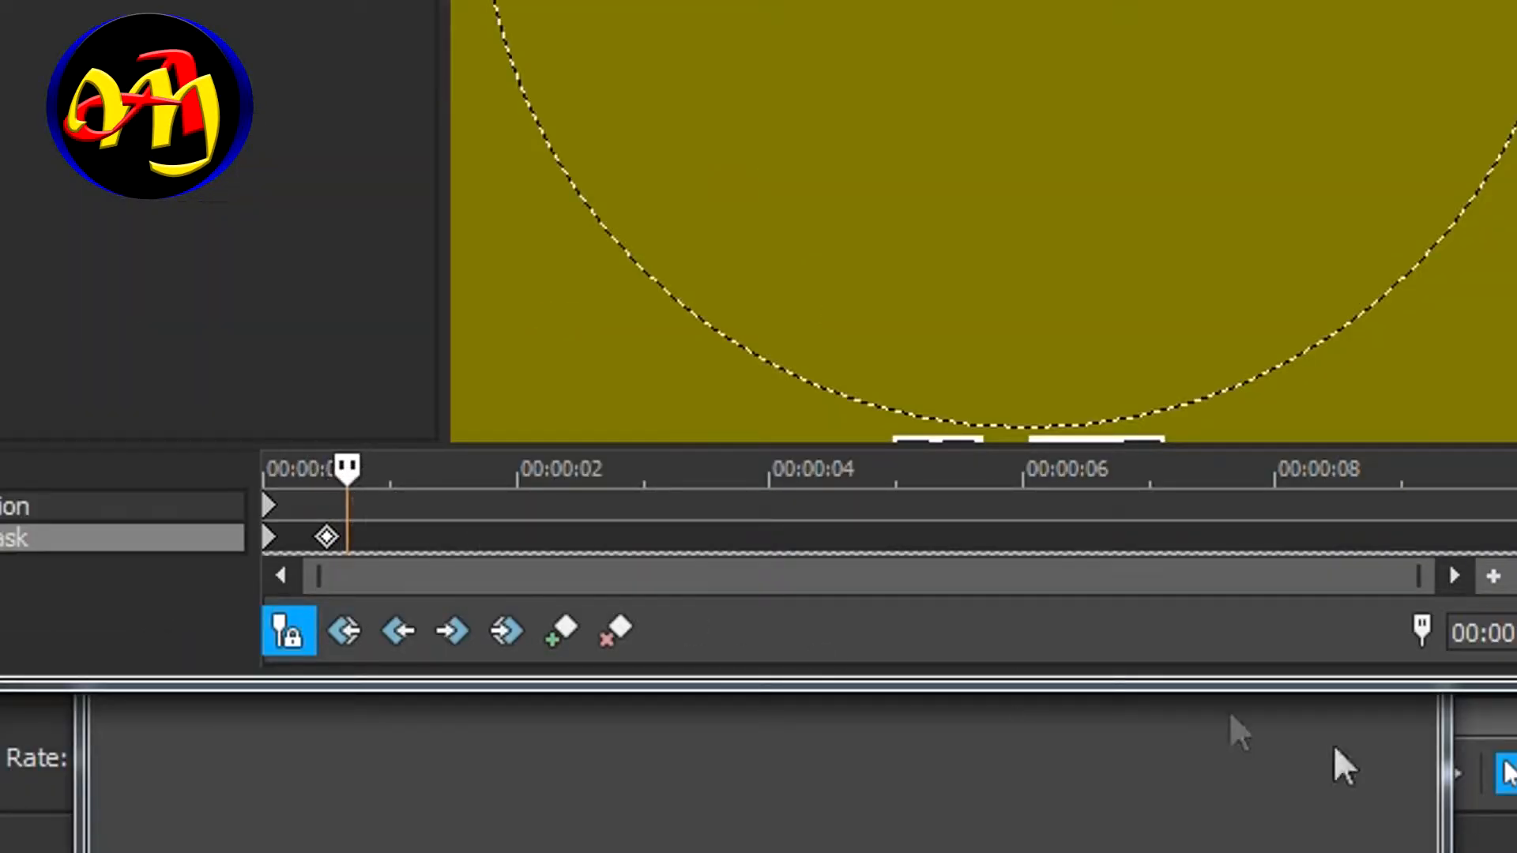
text(mm)
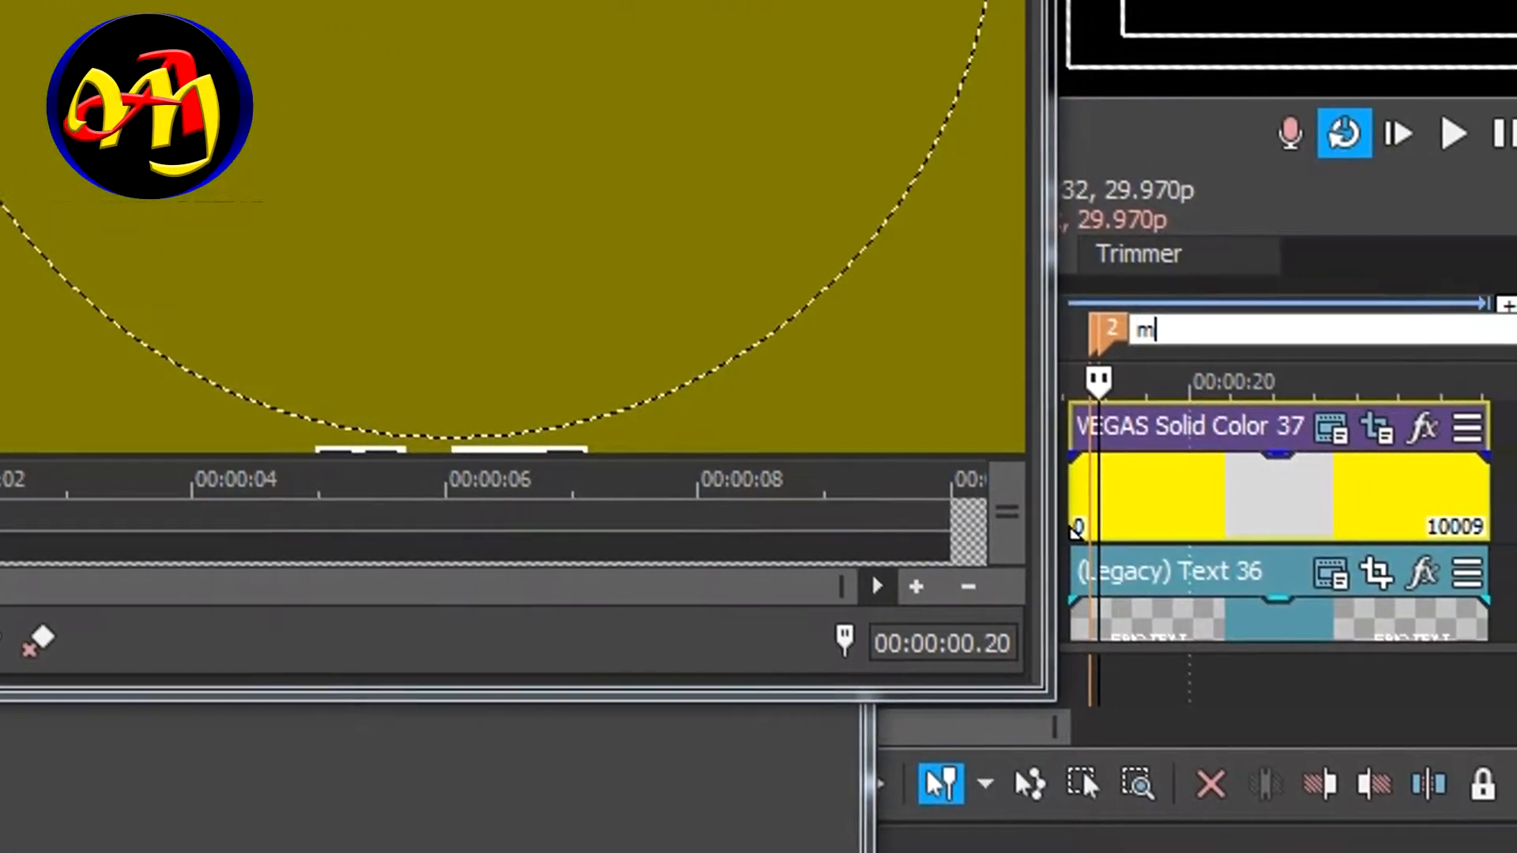
text(2)
key(Return)
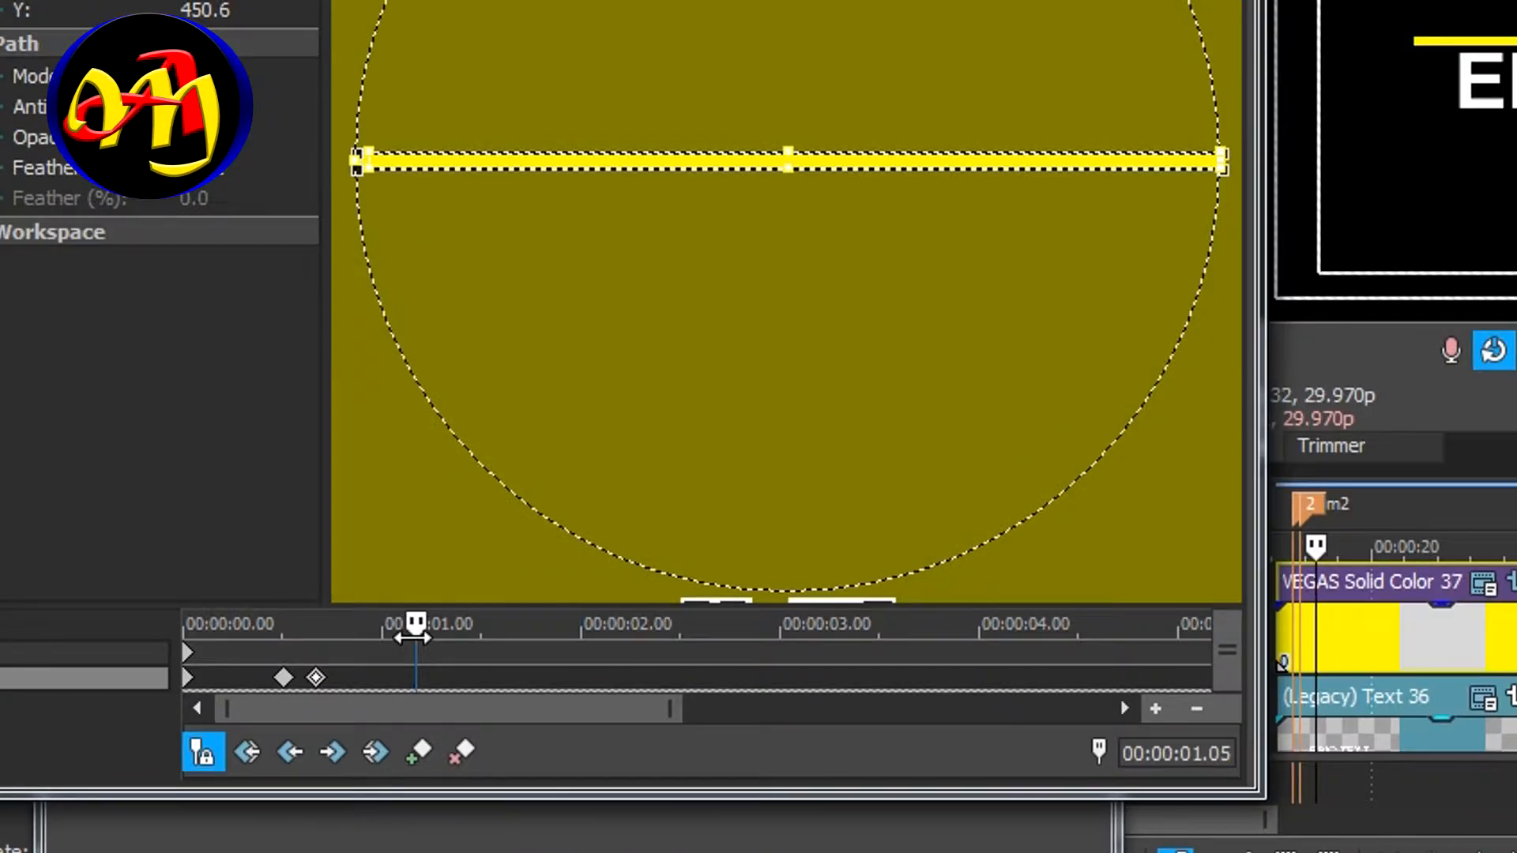
drag(416, 638, 433, 641)
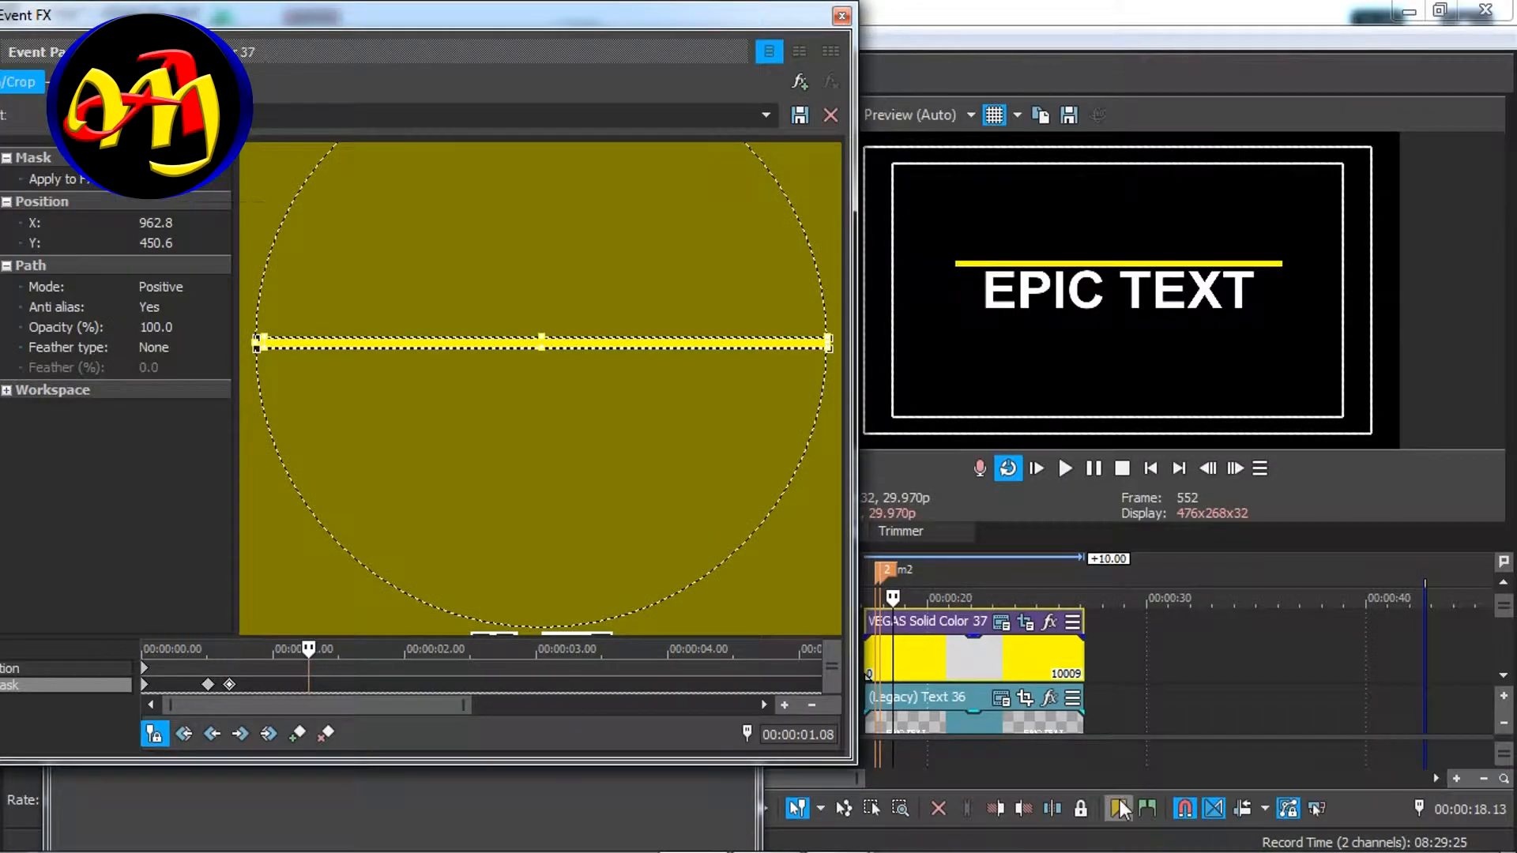
click(1116, 807)
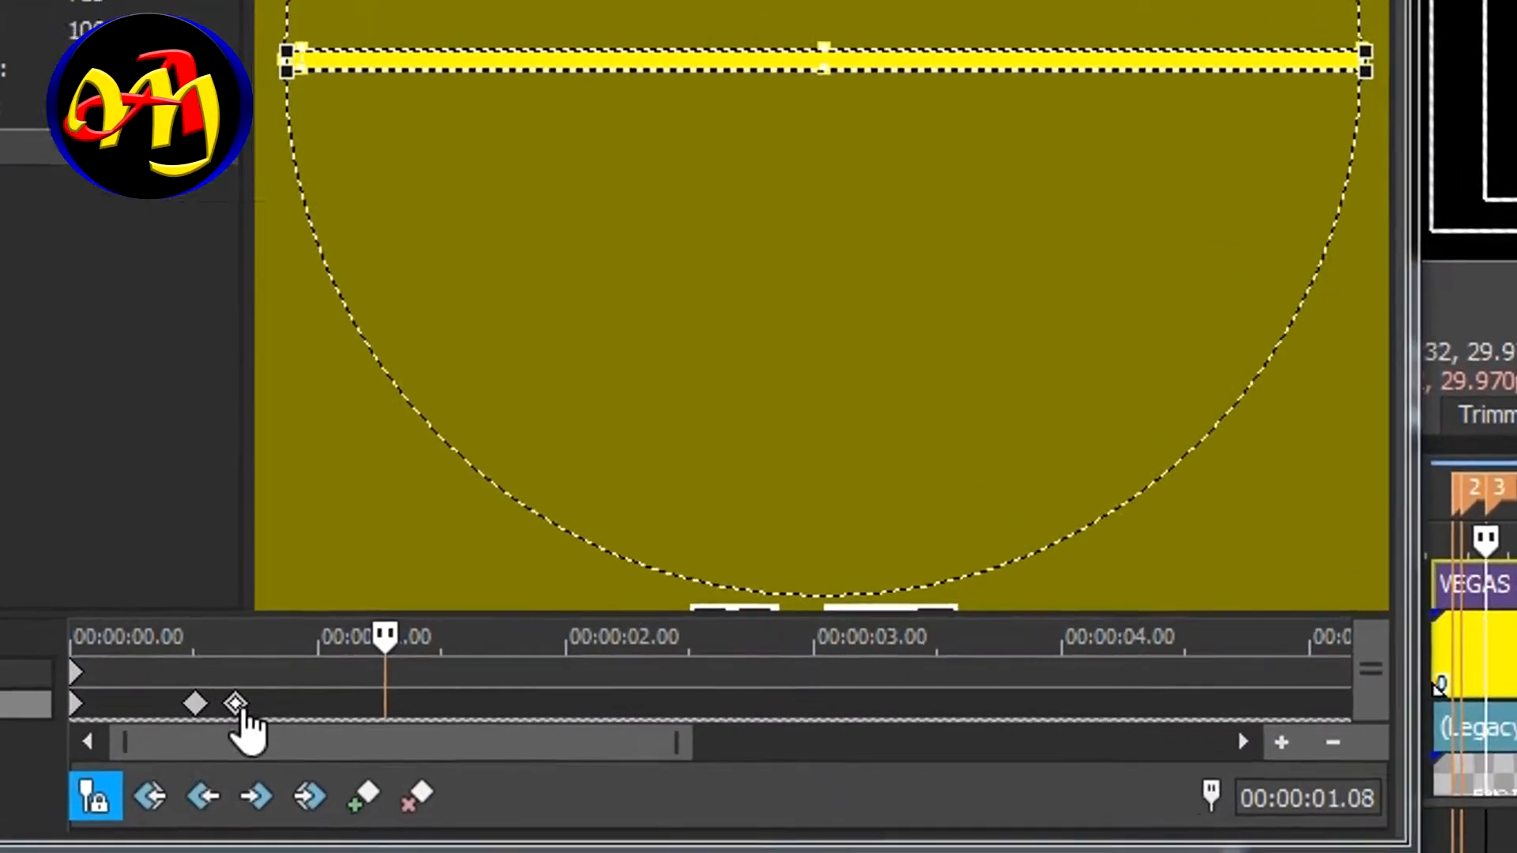
Step: At marker m3, move the solid color's line mask straight down to the bottom of EPIC TEXT
click(236, 704)
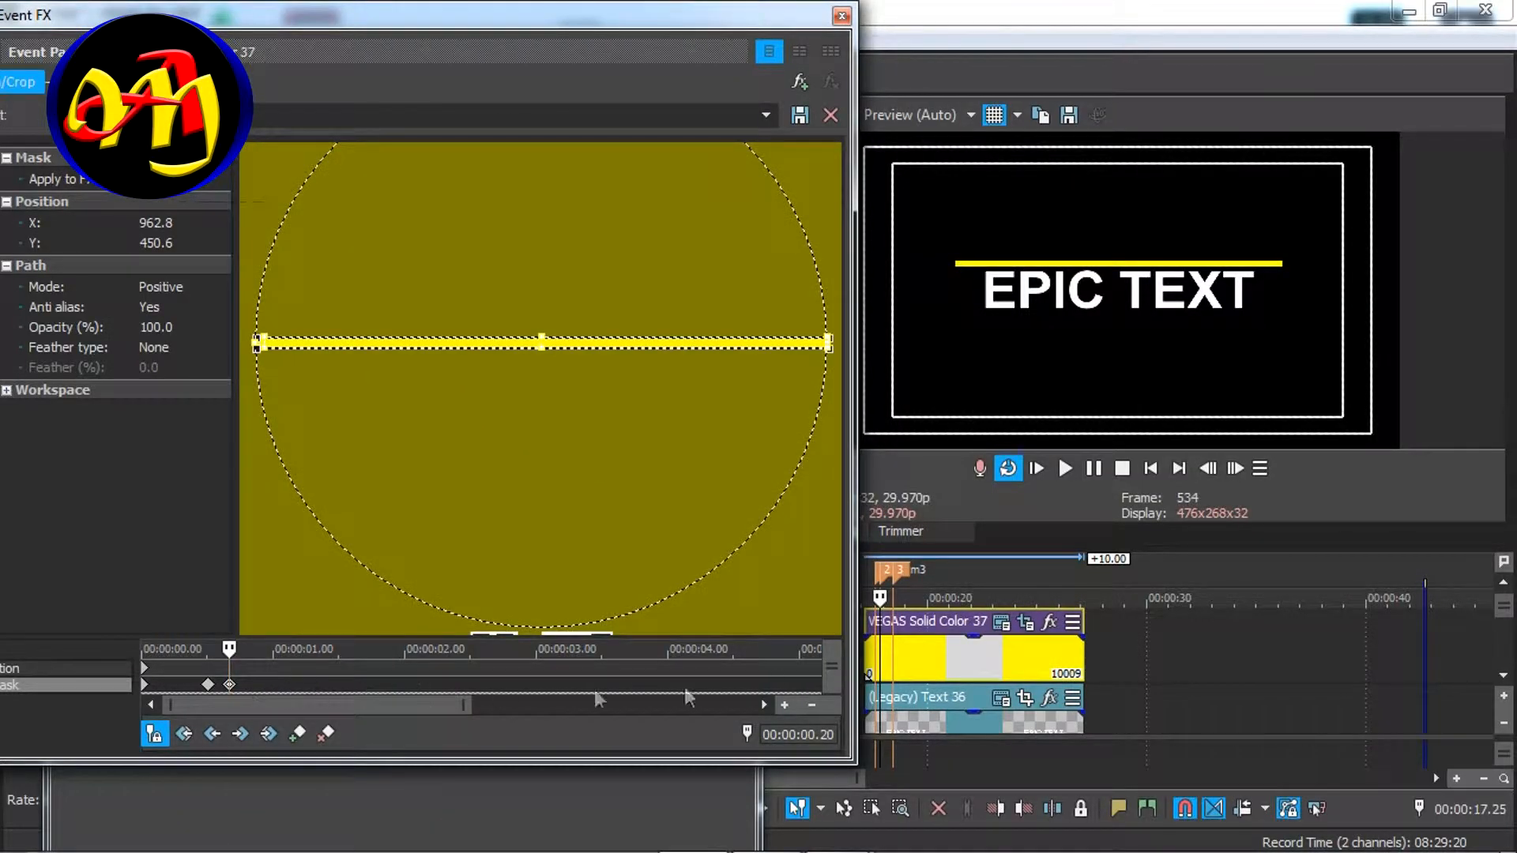
click(898, 570)
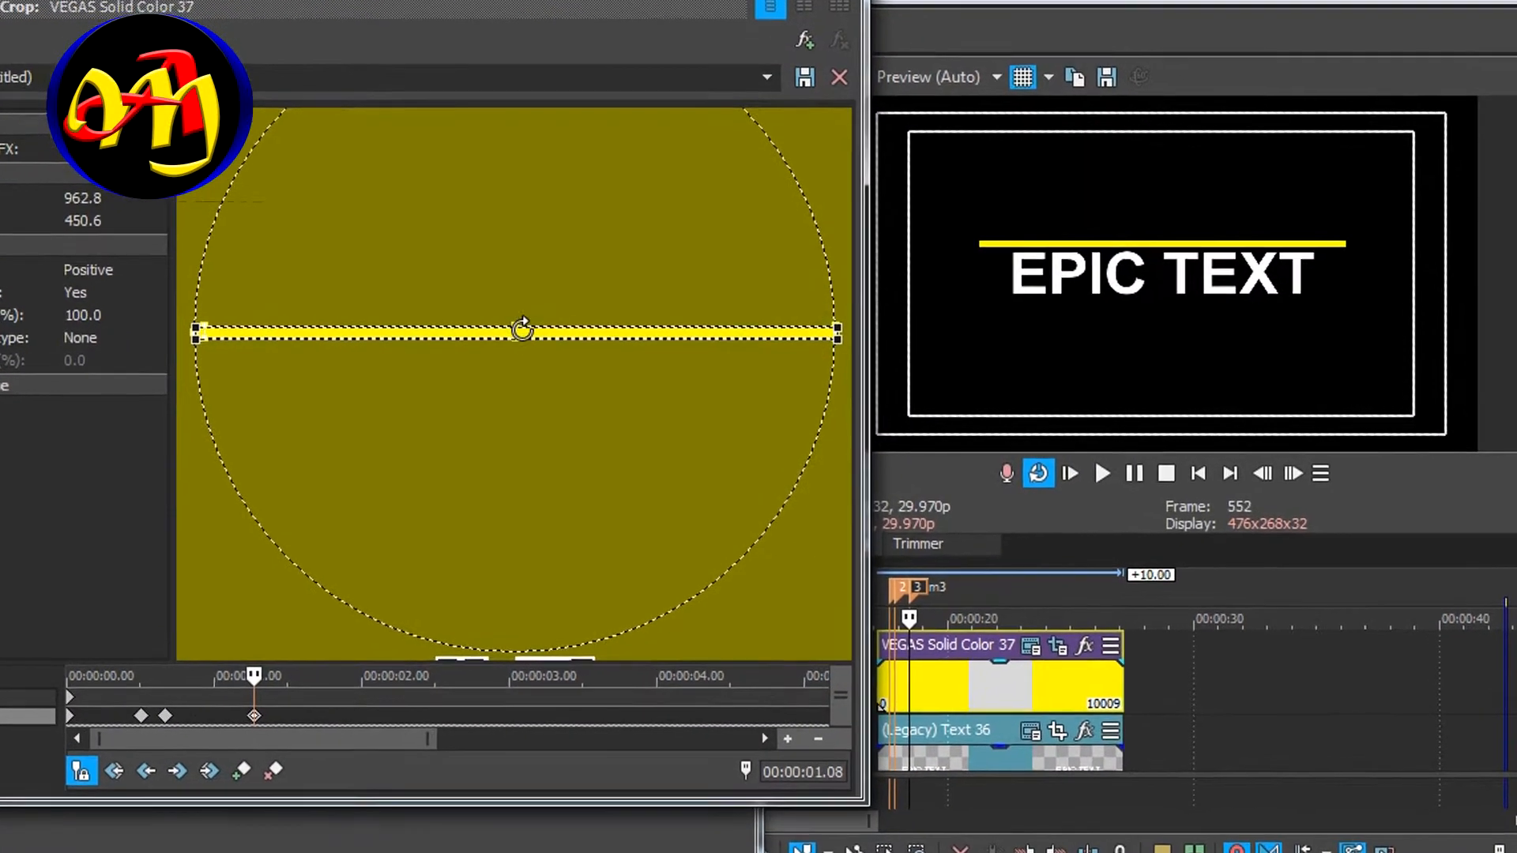
click(482, 318)
key(Down)
key(Down)
key(Down)
key(Down)
key(Down)
key(Down)
key(Down)
key(Down)
key(Down)
key(Down)
key(Down)
key(Down)
key(Down)
key(Down)
key(Down)
key(Down)
key(Down)
key(Down)
key(Down)
key(Down)
key(Down)
key(Down)
key(Down)
key(Down)
key(Down)
key(Down)
key(Down)
key(Down)
key(Down)
key(Down)
key(Down)
key(Down)
key(Down)
key(Down)
key(Down)
key(Down)
key(Down)
key(Down)
key(Down)
key(Down)
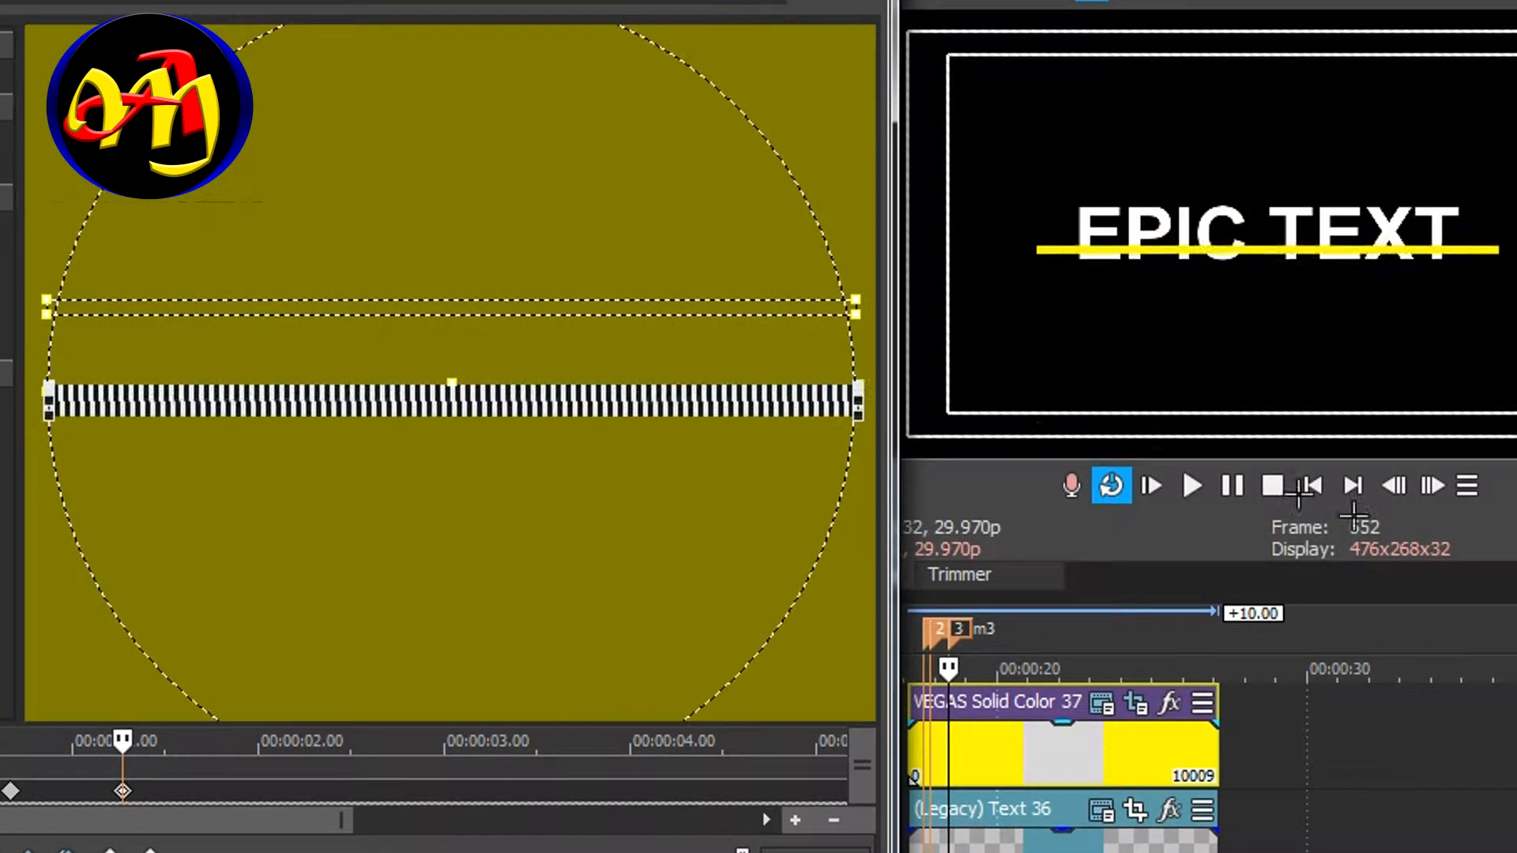
key(Up)
key(Up)
key(Up)
key(Up)
key(Up)
key(Up)
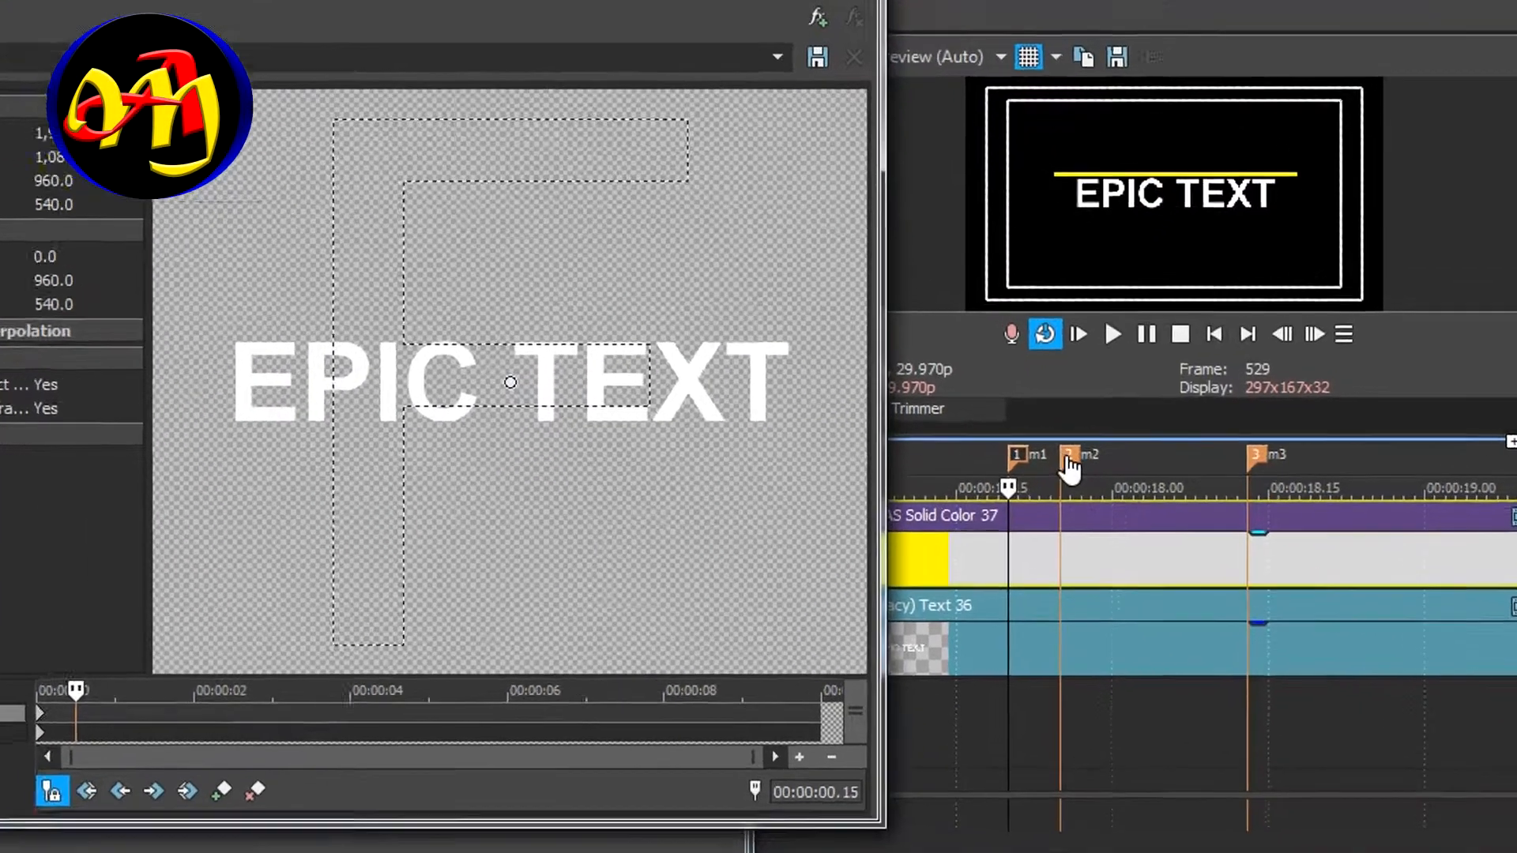
Step: Enlarge the preview and add a Position keyframe at 00:00:00.23, just past marker m2, in the text event's Pan/Crop
click(1070, 461)
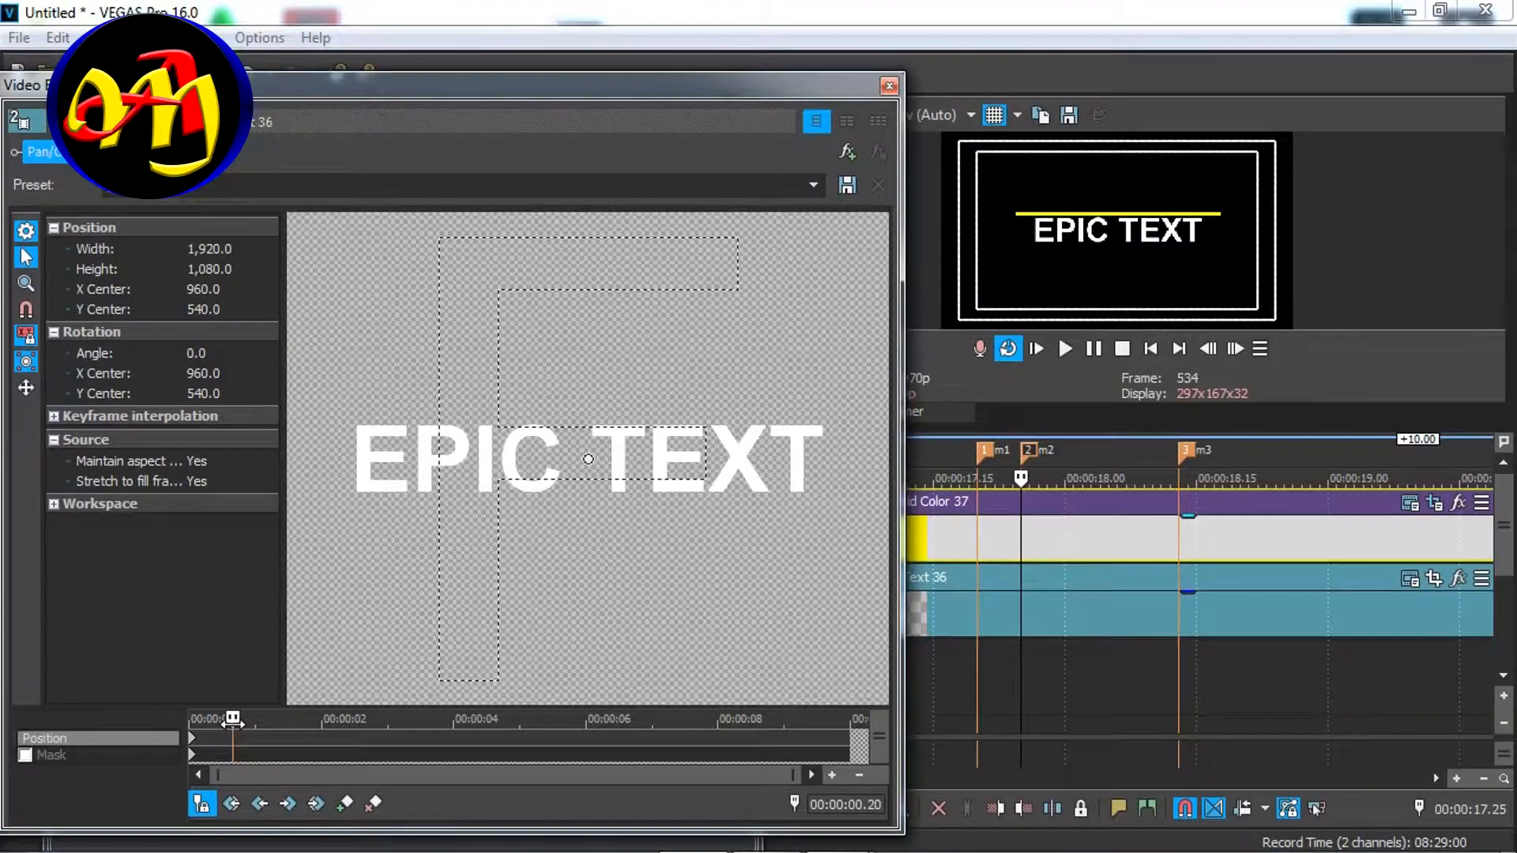
drag(239, 722, 241, 722)
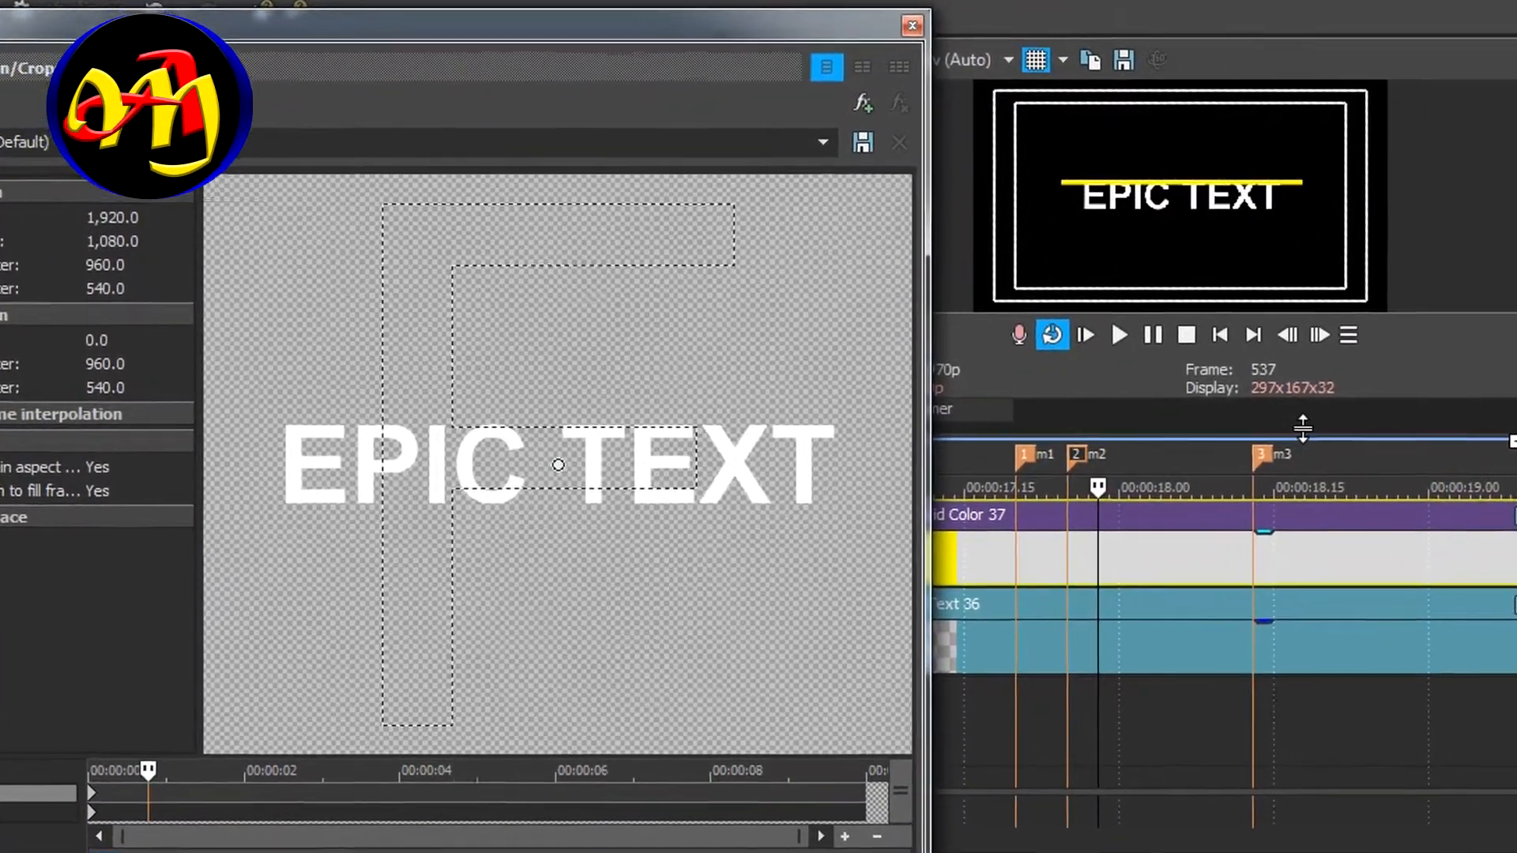
drag(1220, 427, 1232, 546)
drag(1360, 578, 1378, 670)
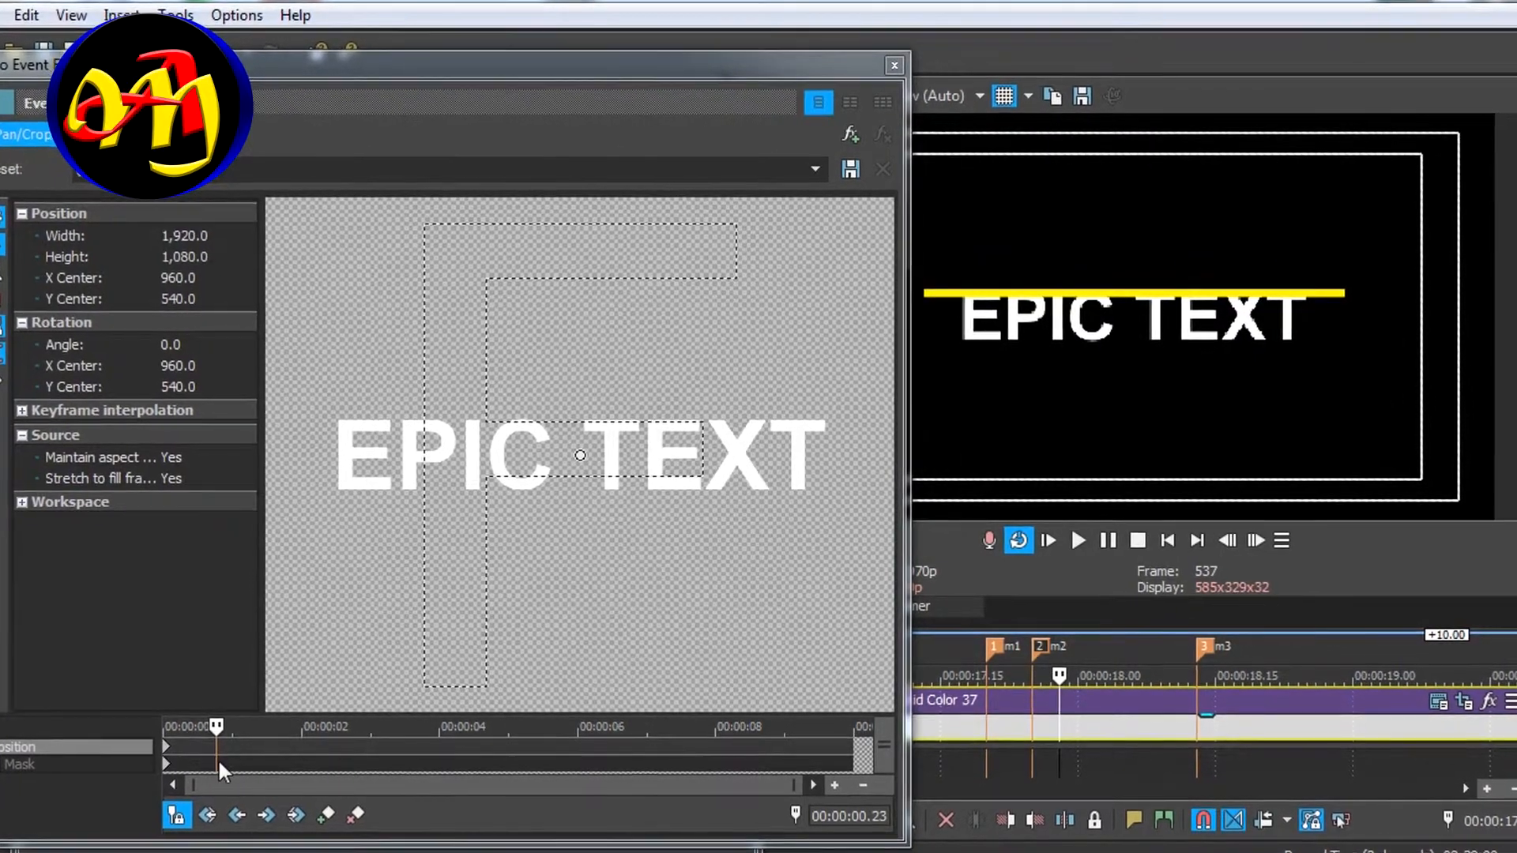
click(321, 820)
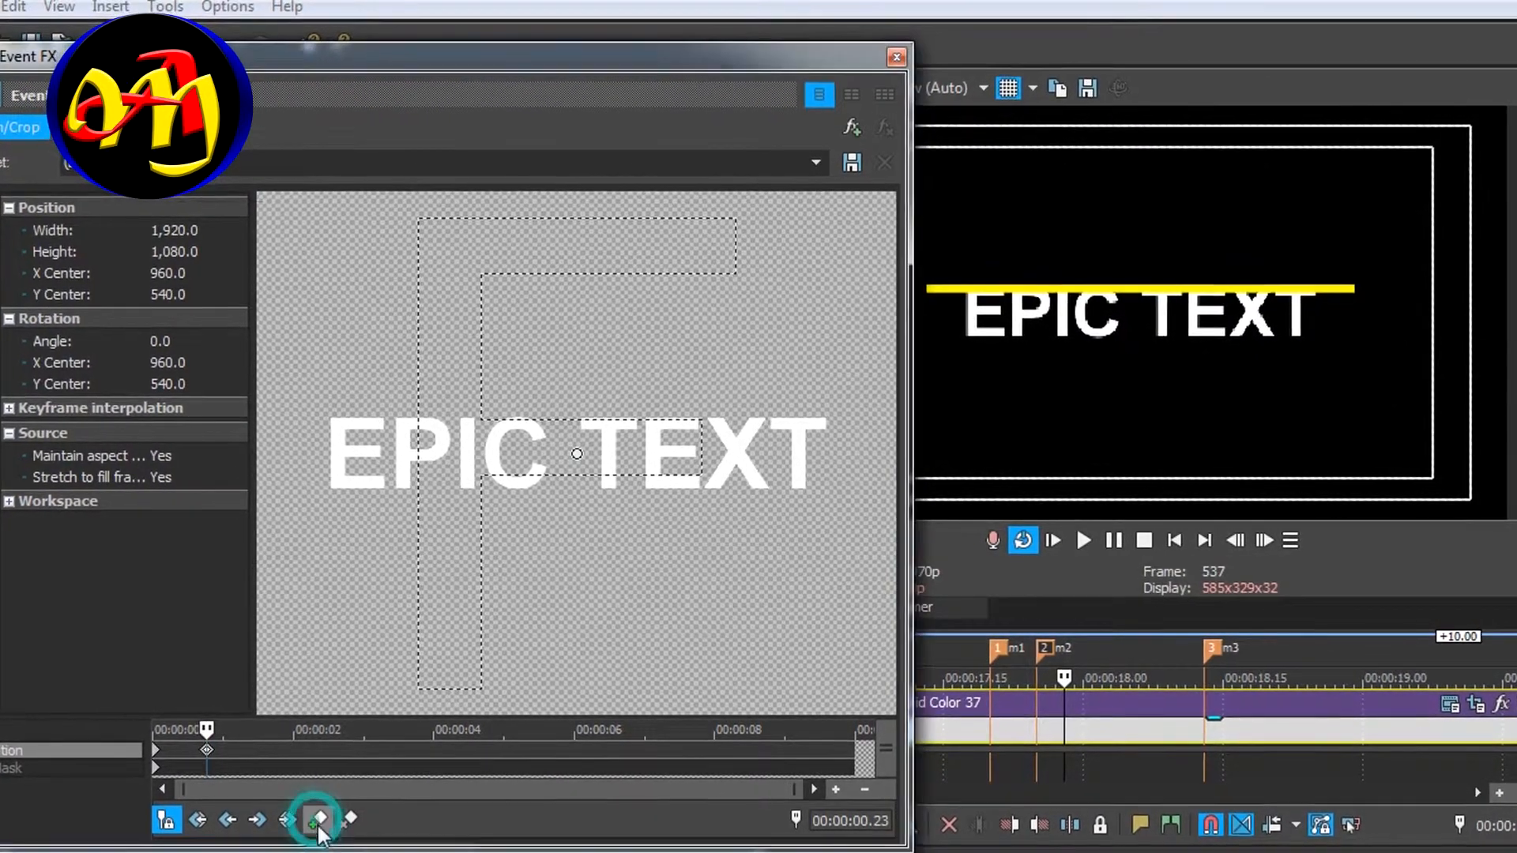
Step: Enable the text event's Mask at the start and draw a thin rectangular mask directly above EPIC TEXT, spanning its width
drag(198, 733, 122, 742)
click(52, 779)
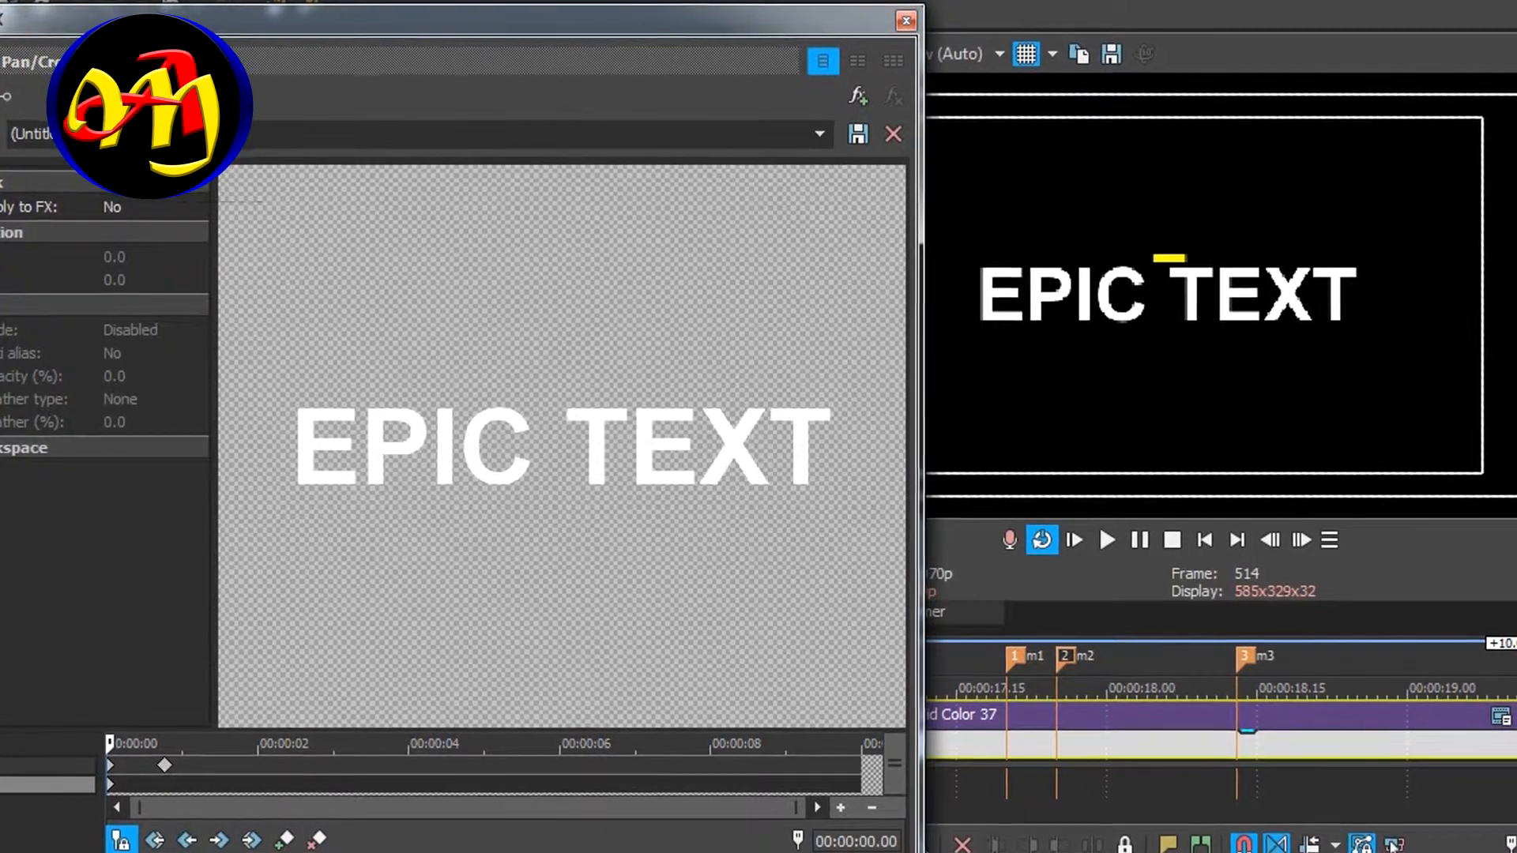
click(258, 388)
drag(498, 392, 852, 397)
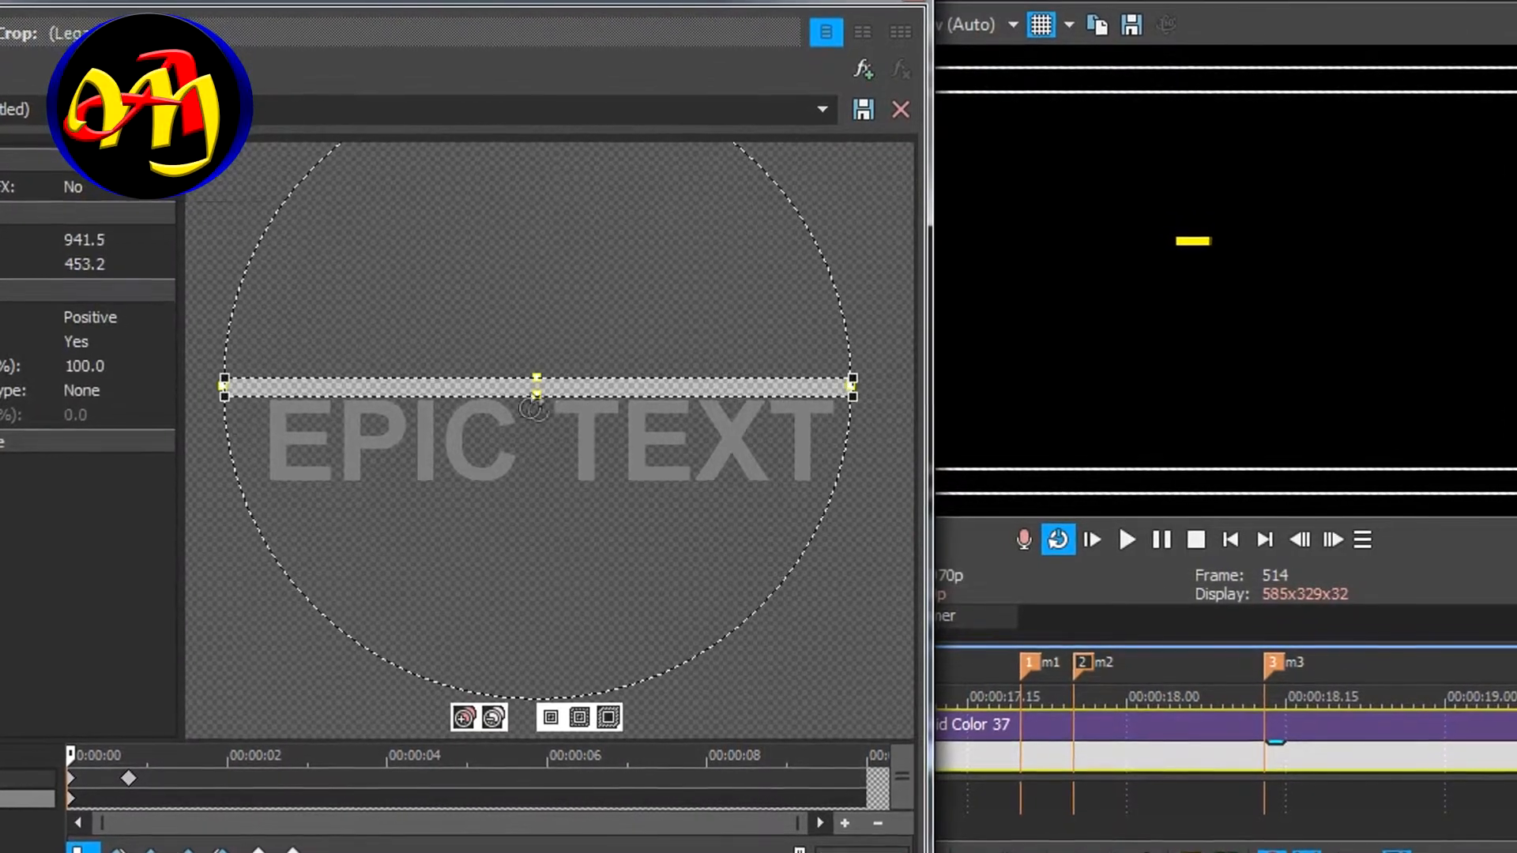
drag(540, 375, 531, 379)
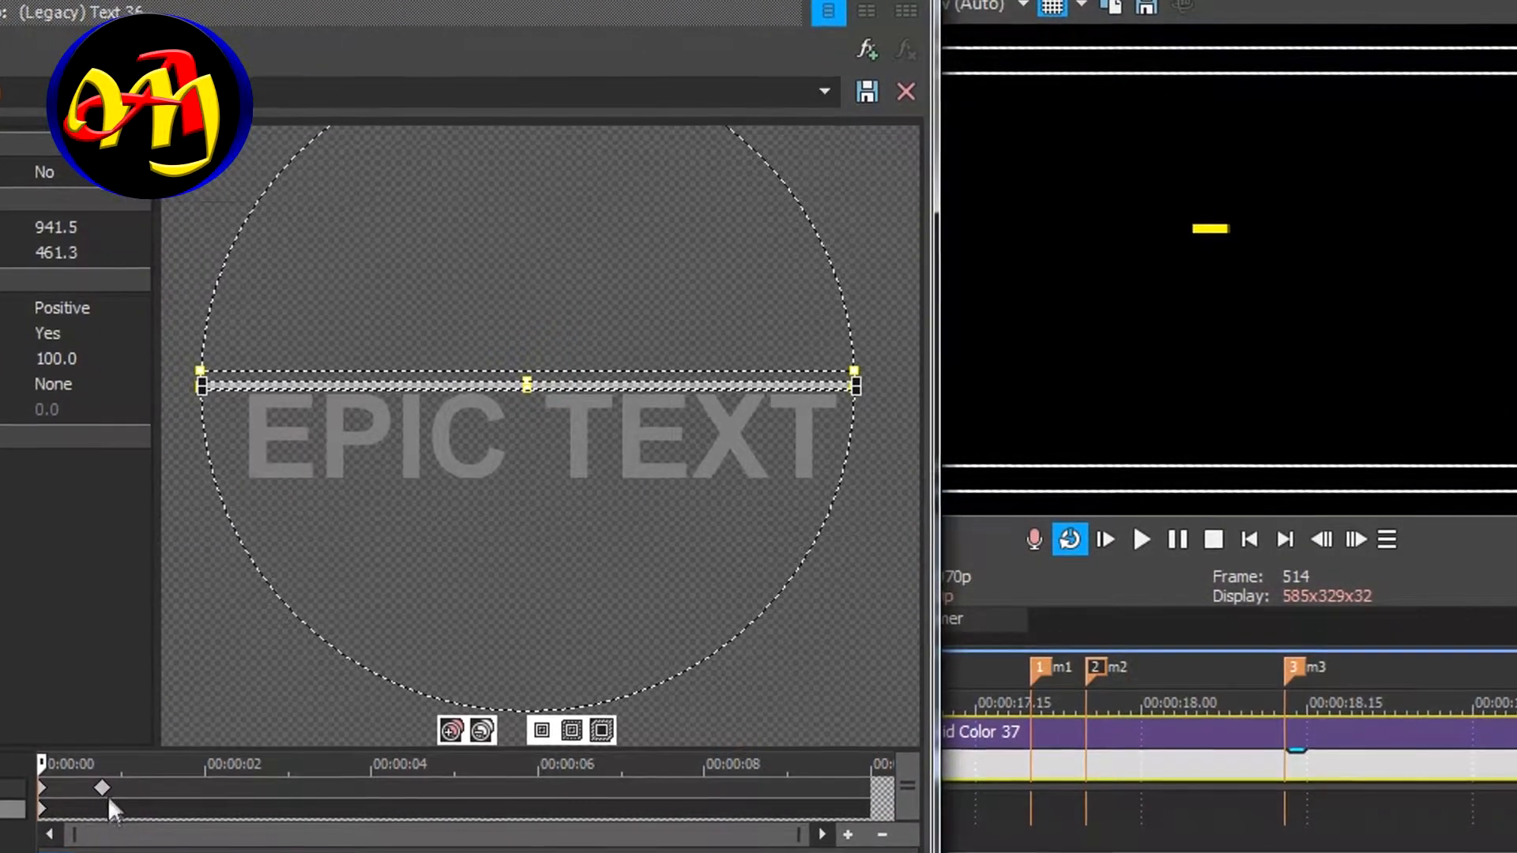
Step: Add a Mask keyframe for the text event at 00:00:00.23
click(92, 815)
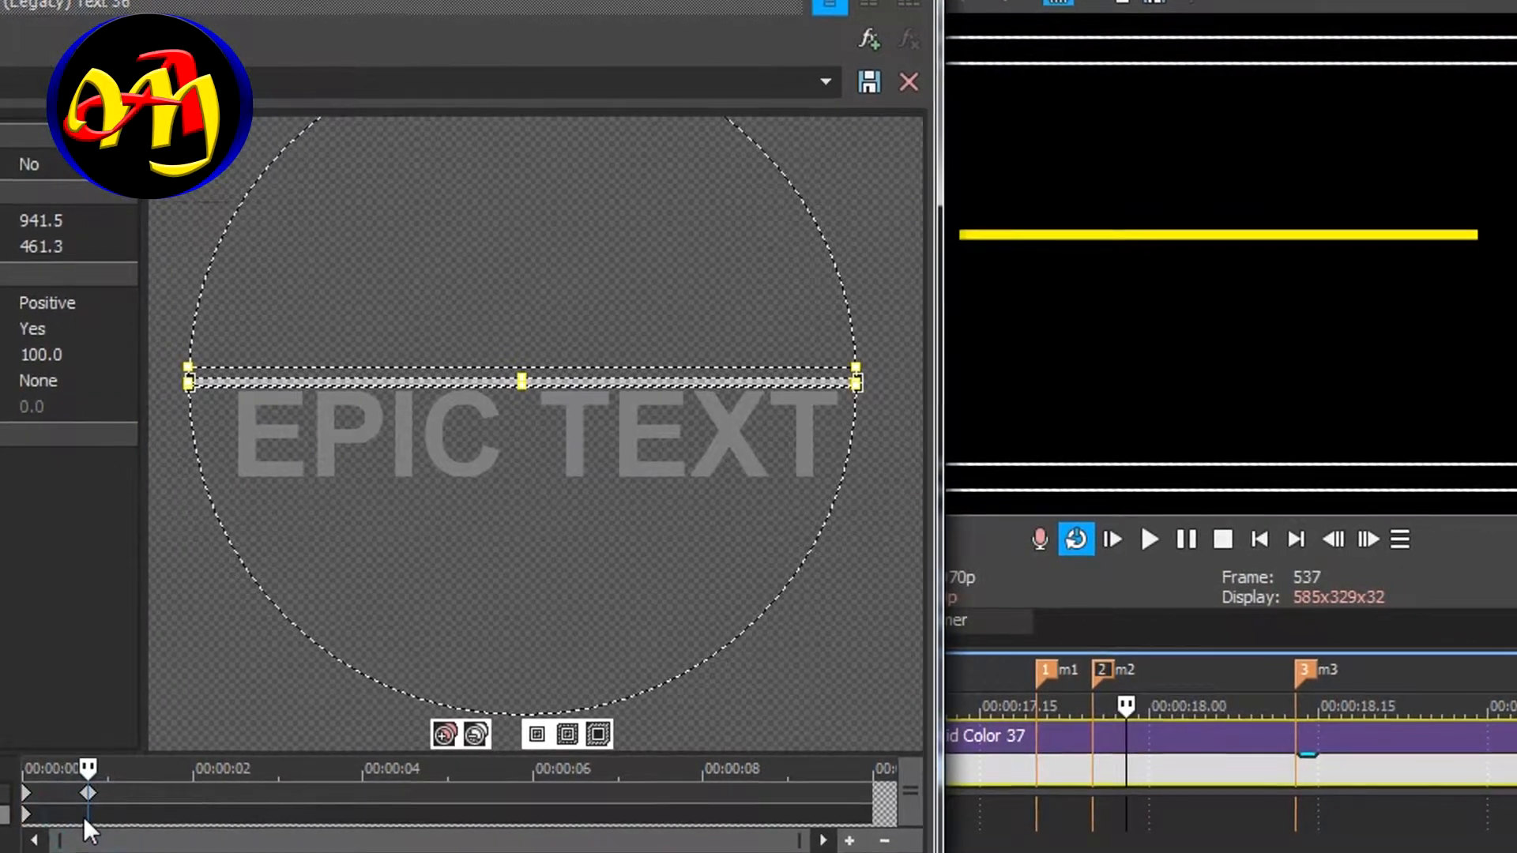
double_click(73, 820)
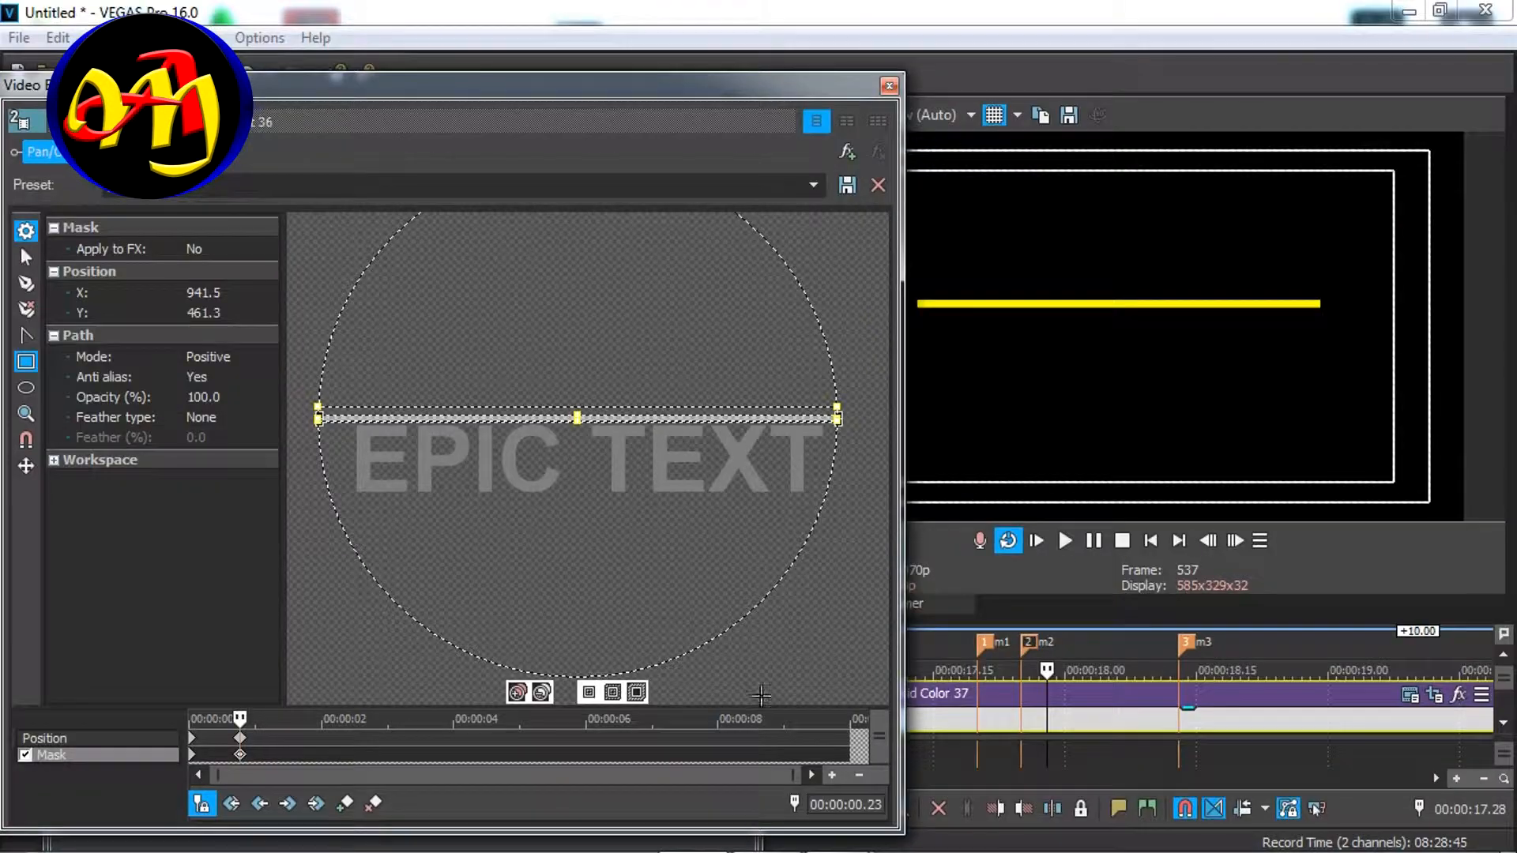
Step: At marker m3, add a Mask keyframe to the text event and stretch the mask's lower edge down to cover EPIC TEXT
click(1185, 649)
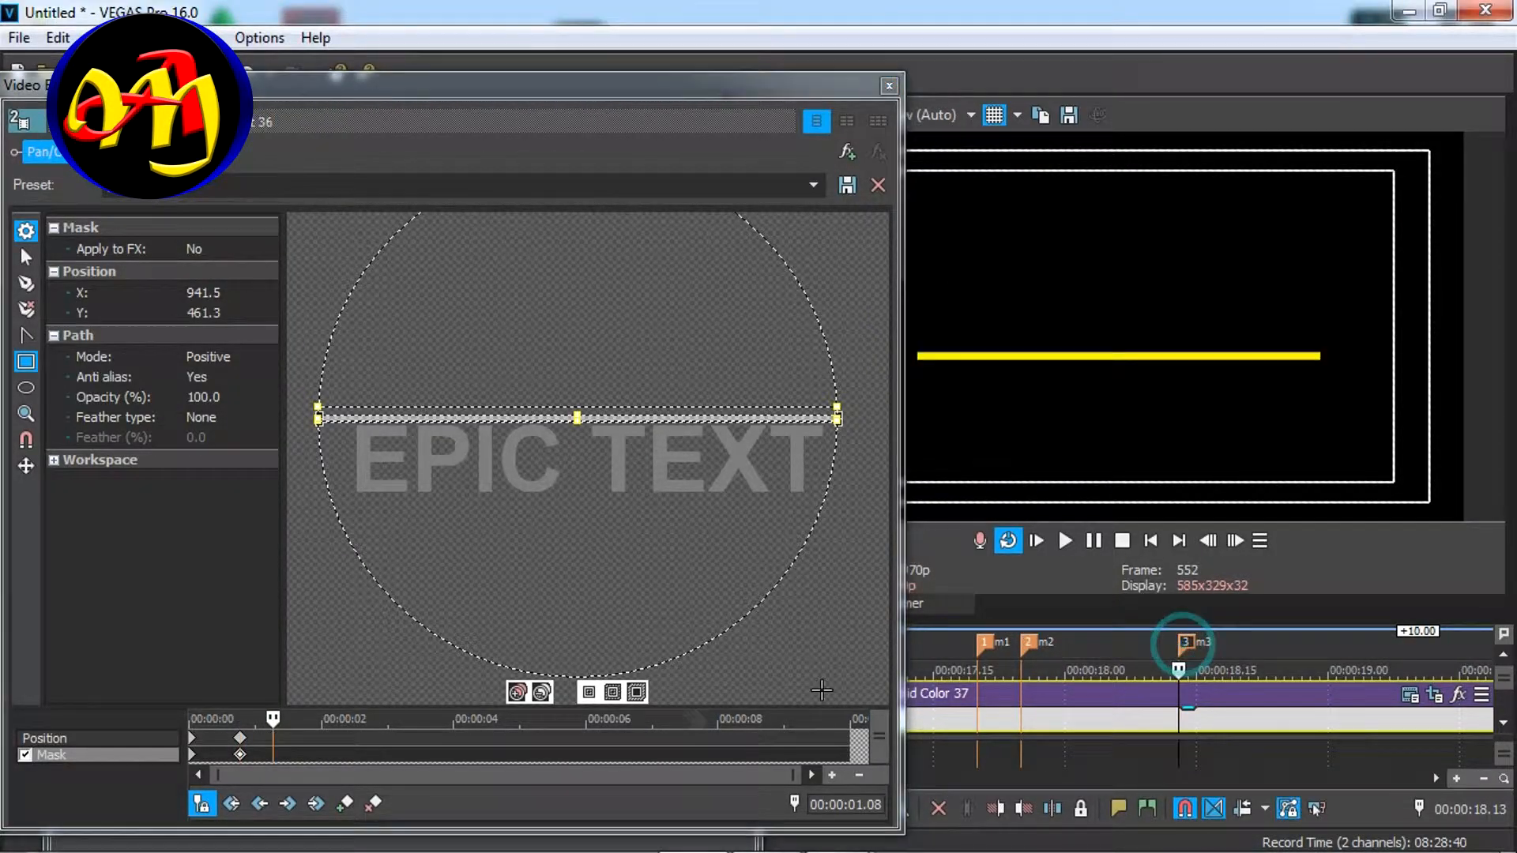
click(347, 804)
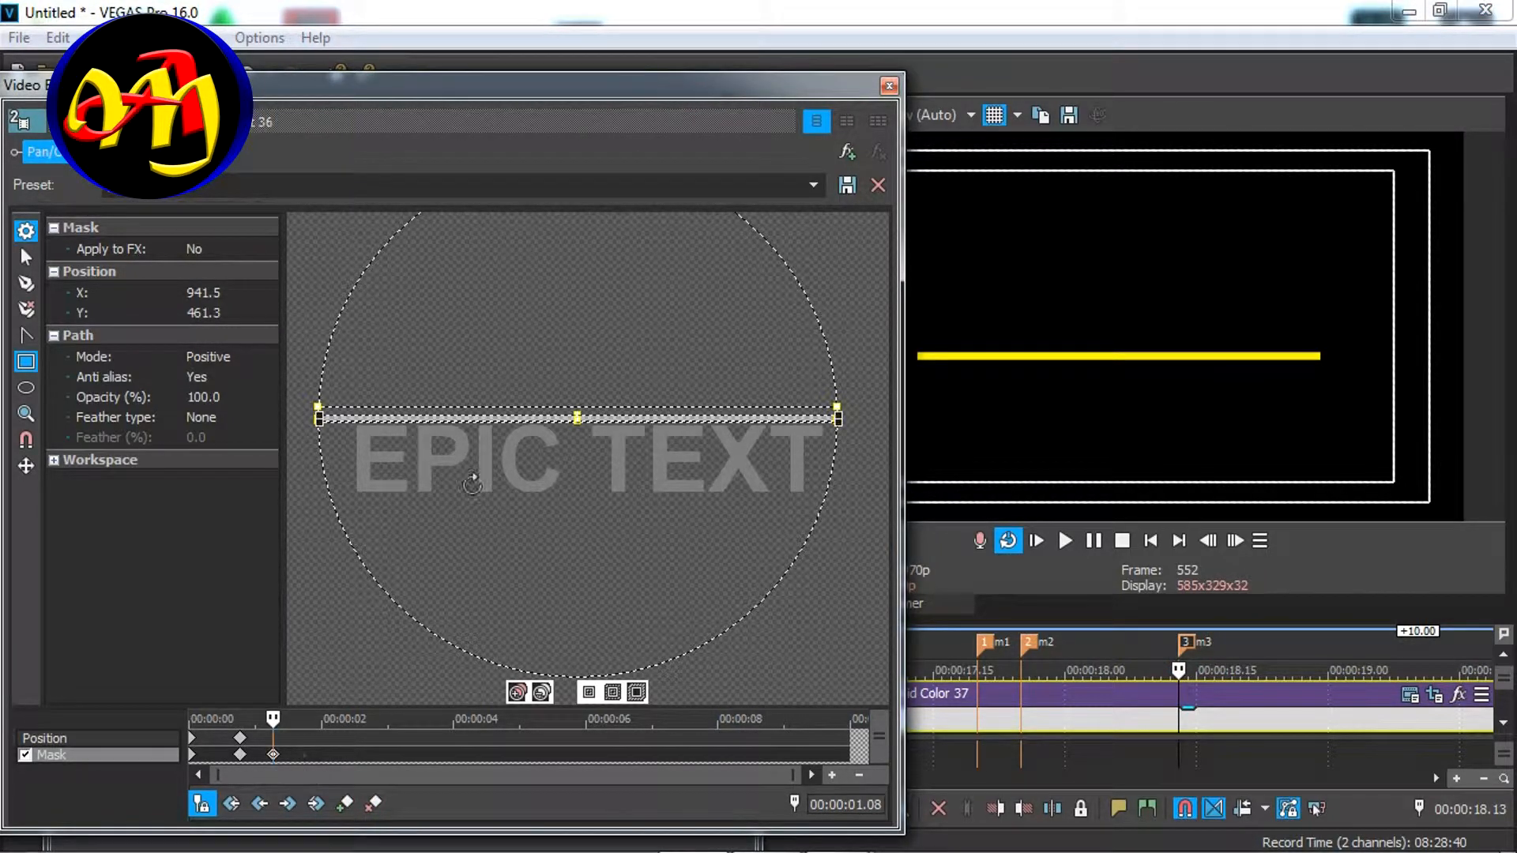
drag(580, 420, 580, 505)
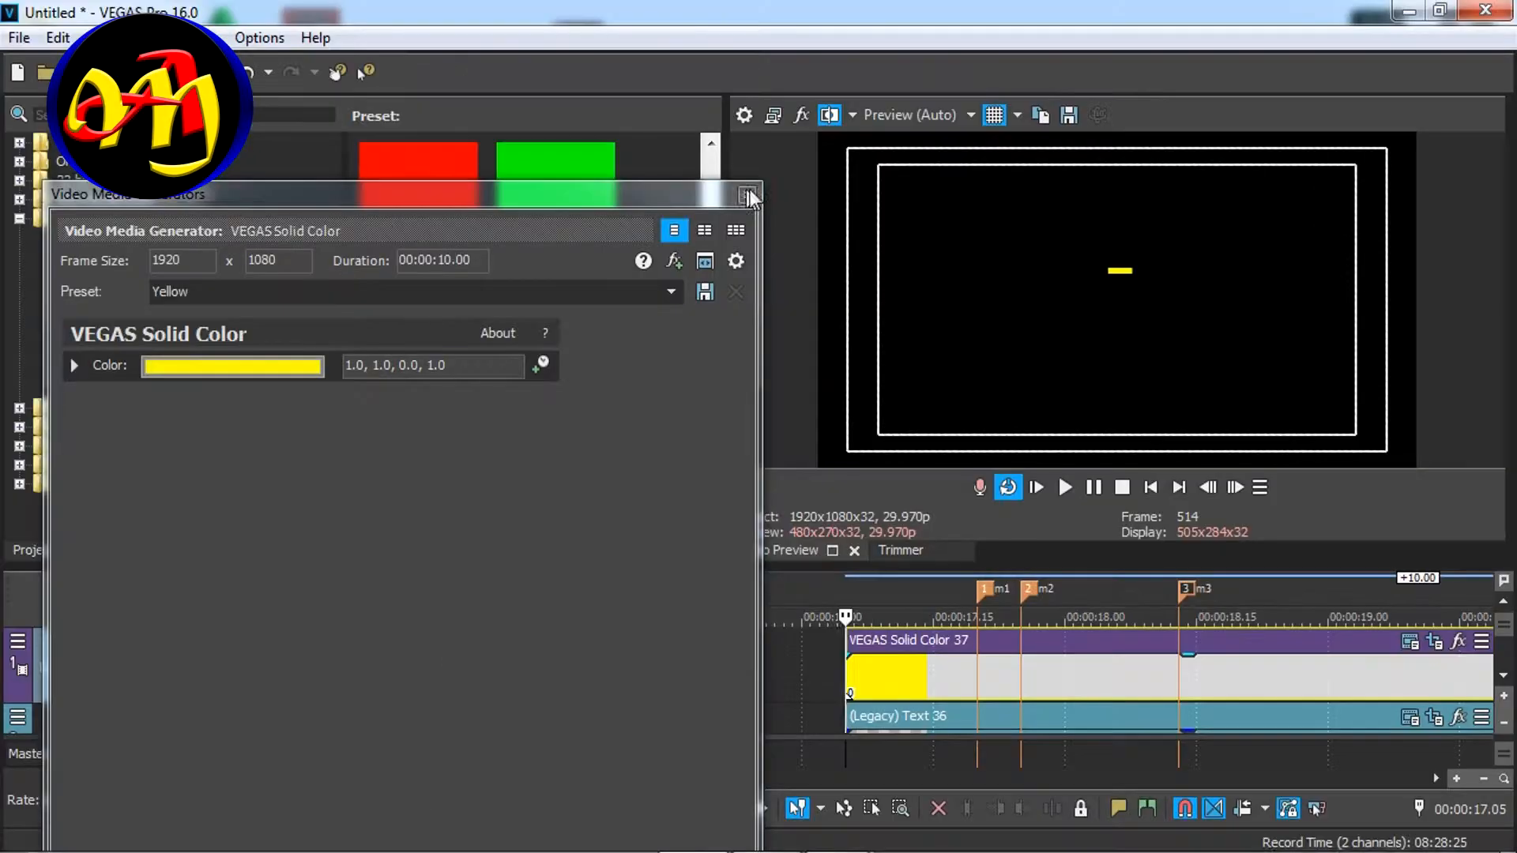
Step: Open the solid color event's Pan/Crop and add a Mask keyframe at 00:00:01.19 to hold the line below the text
click(749, 196)
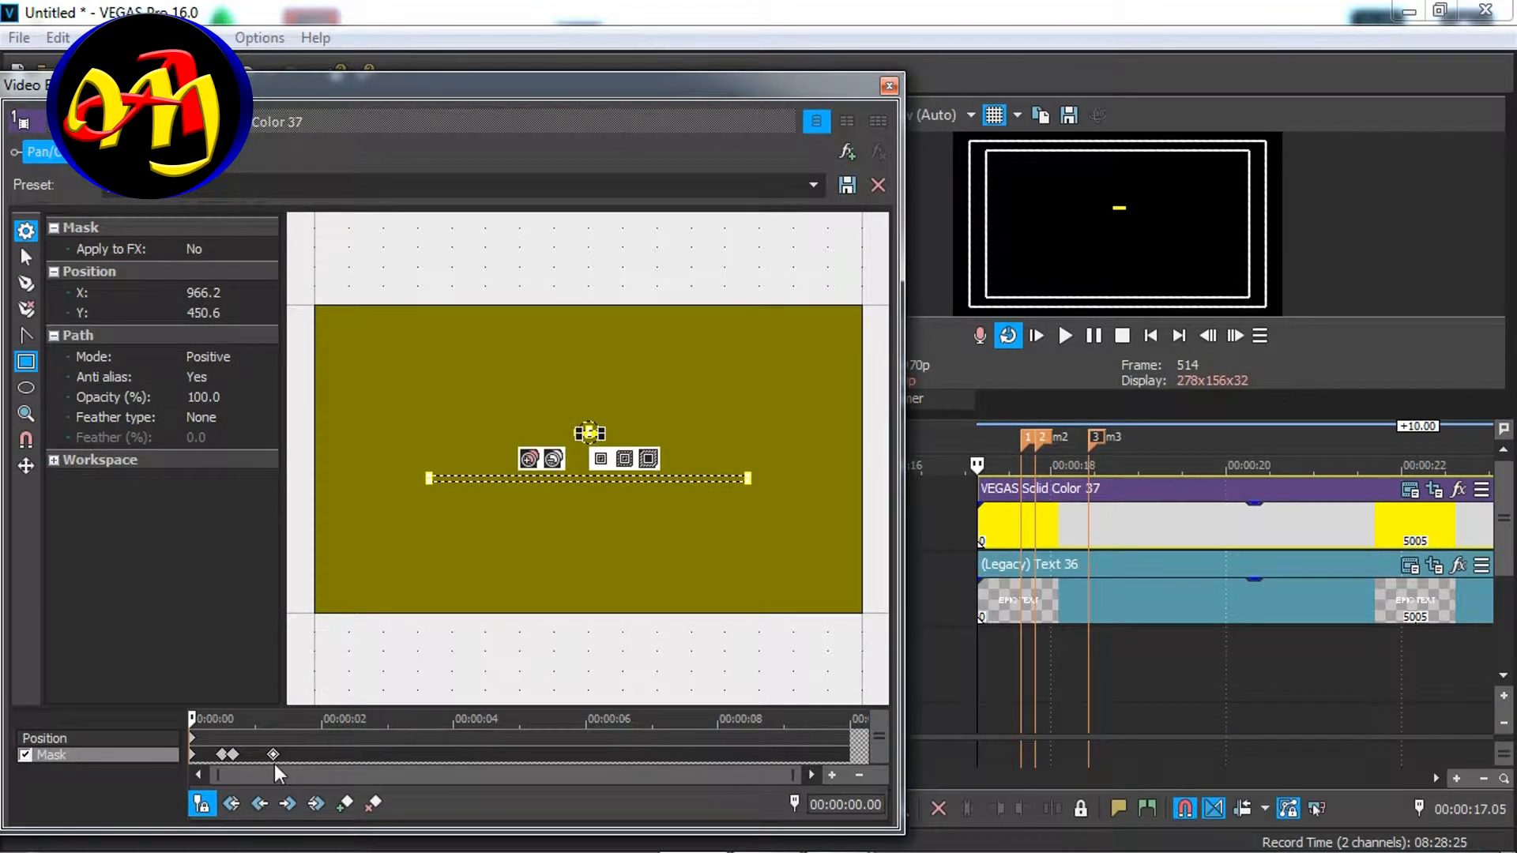
click(273, 754)
drag(272, 719, 275, 719)
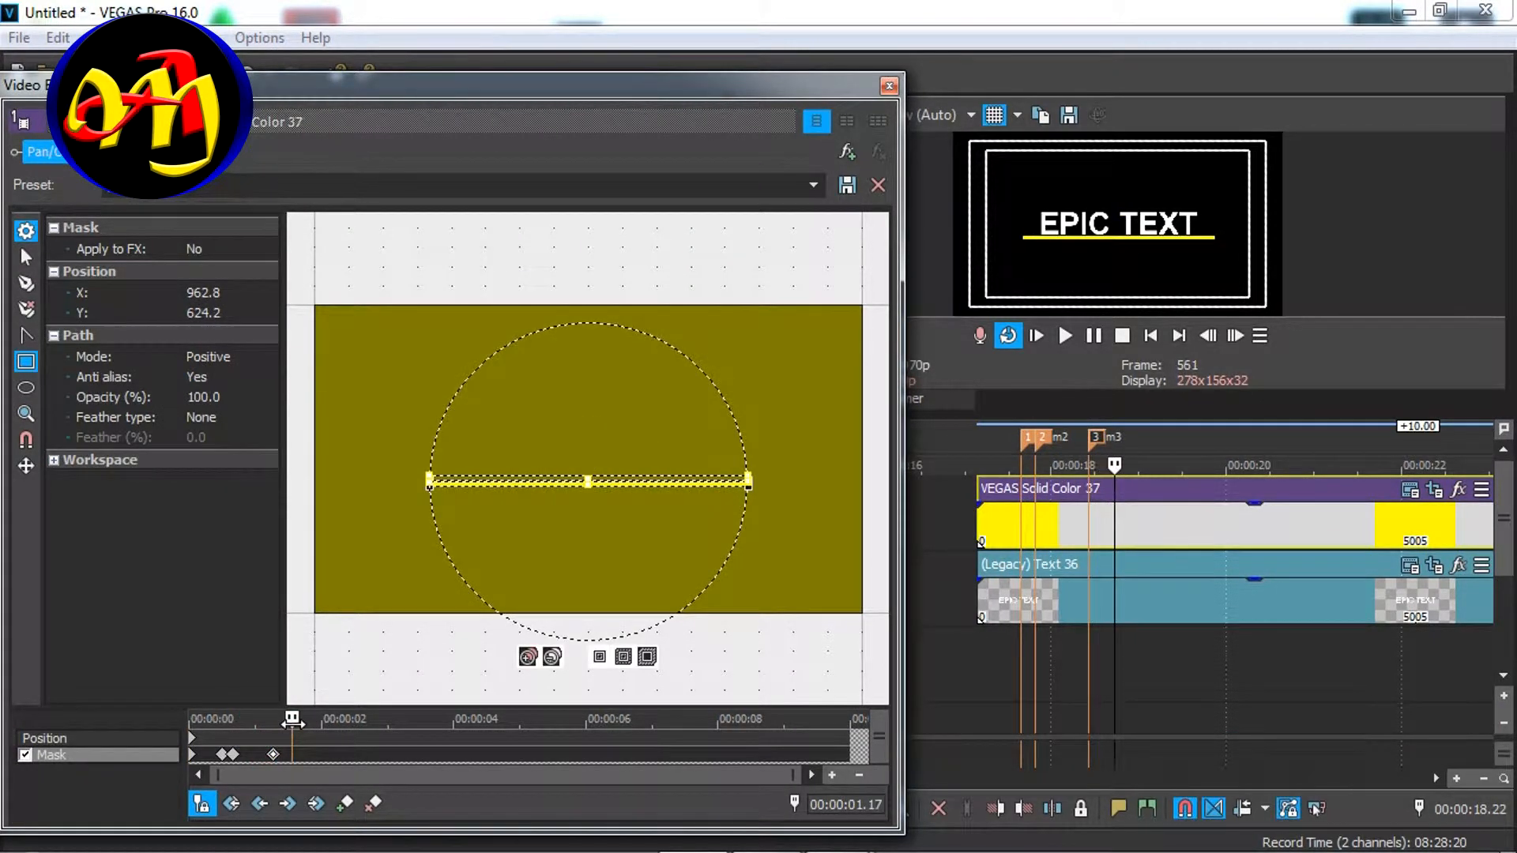
drag(295, 719, 297, 718)
click(344, 804)
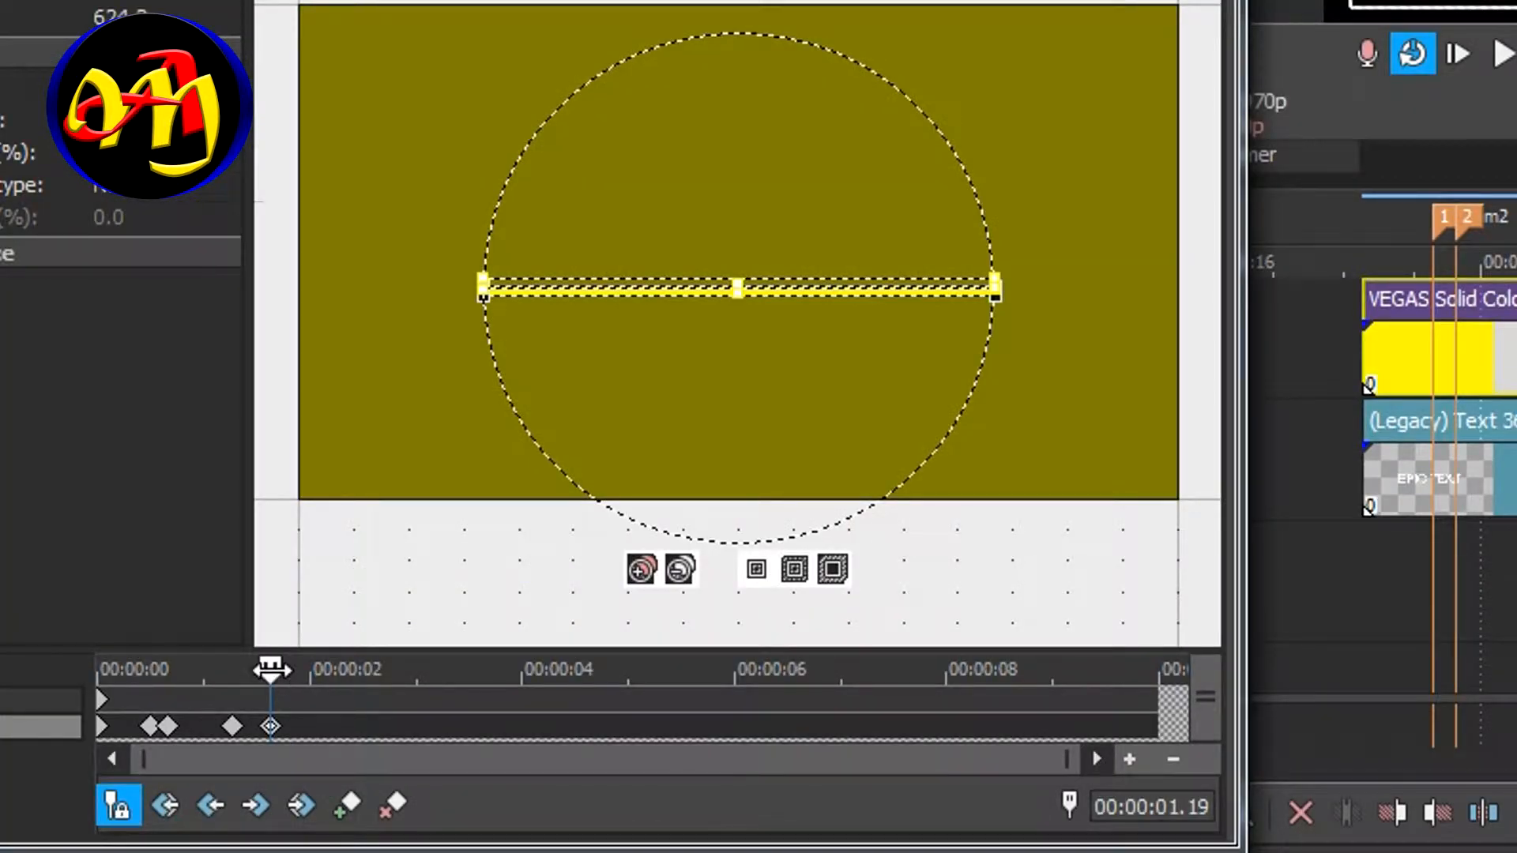
drag(271, 670, 233, 671)
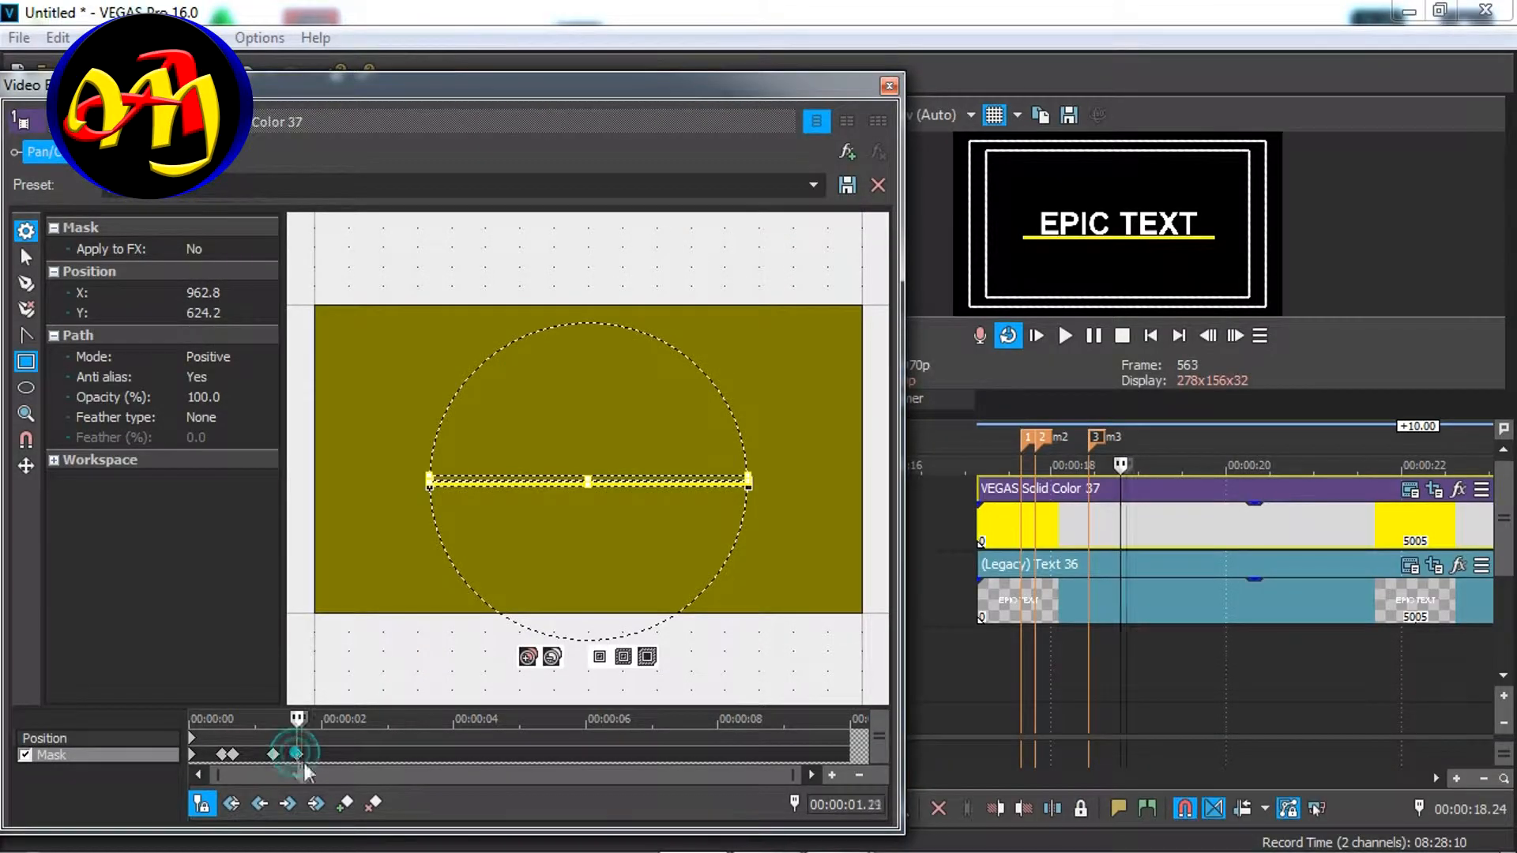
Step: Add another Mask keyframe for the solid color at 00:00:02.12
drag(278, 670, 325, 719)
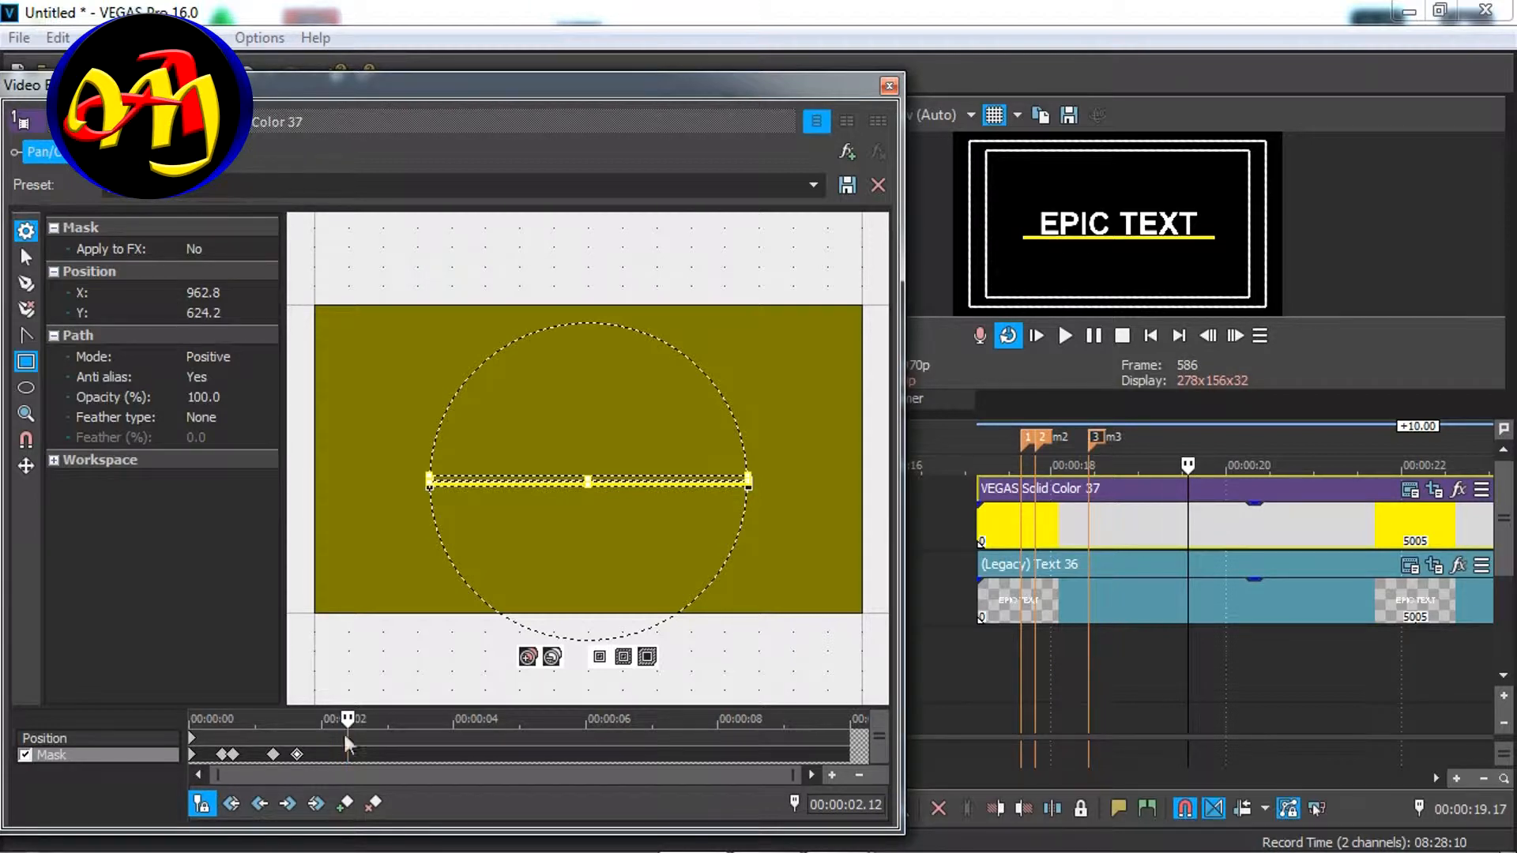
click(343, 805)
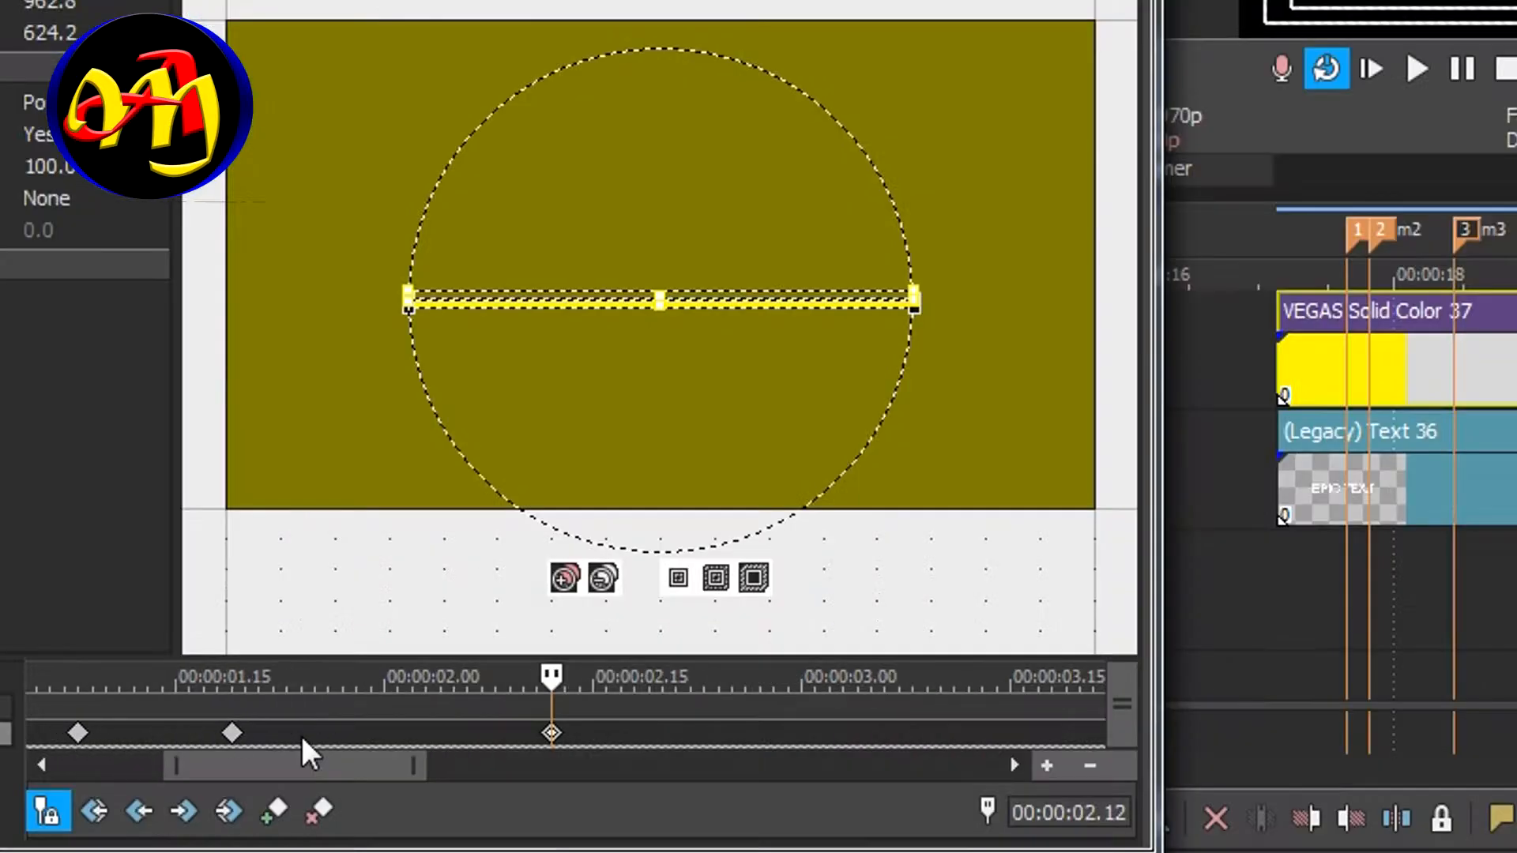
scroll(483, 760, down, 2)
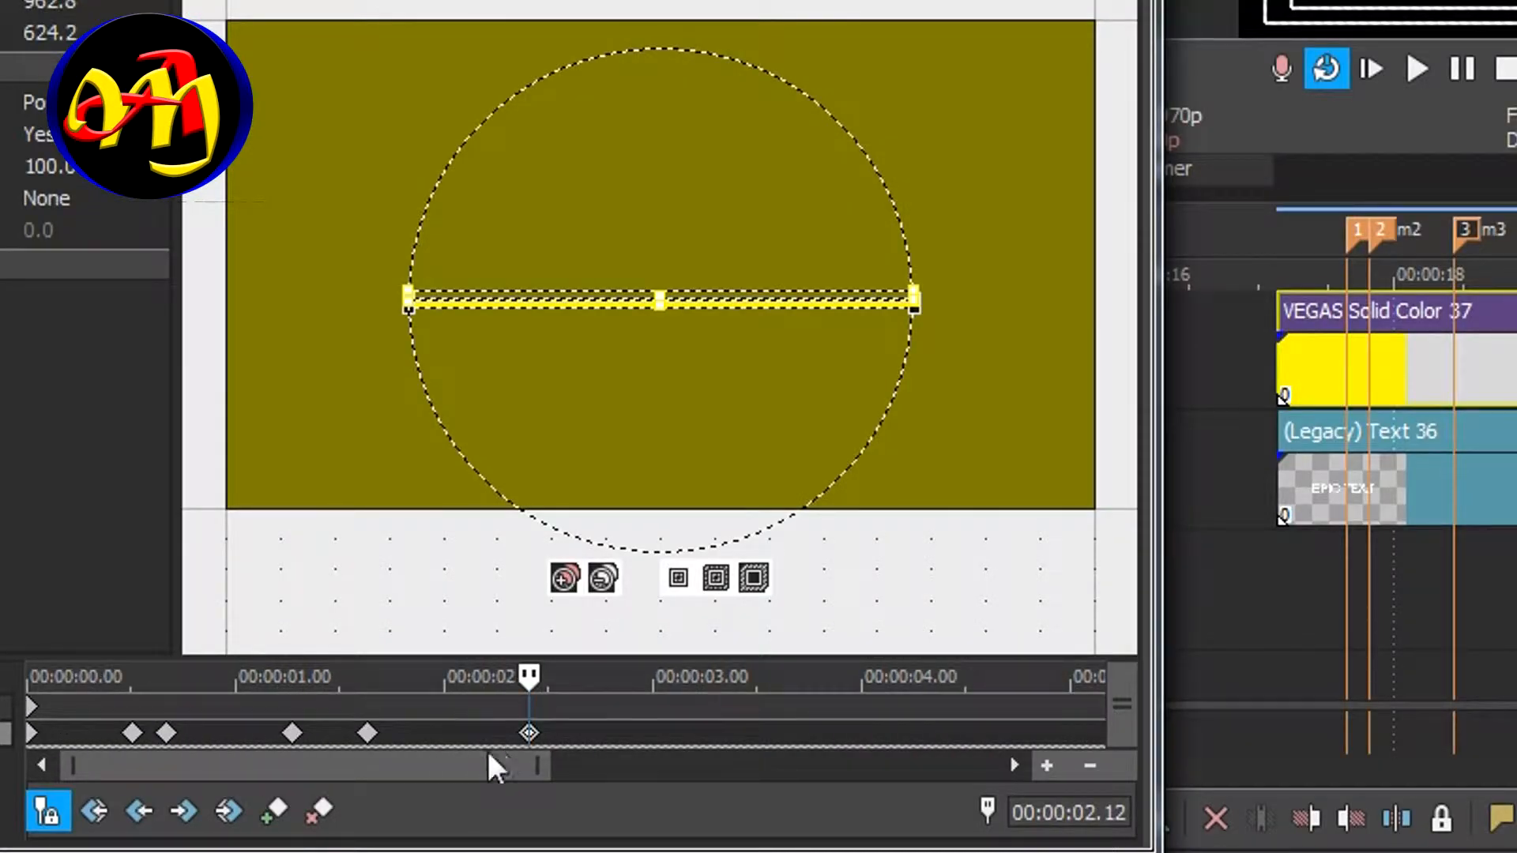
Step: Copy the solid color's full-width Mask keyframe near marker m2 and paste it onto the keyframe at 00:00:02.12
click(166, 733)
mouse_move(166, 677)
mouse_down()
mouse_move(223, 677)
mouse_move(182, 677)
mouse_up()
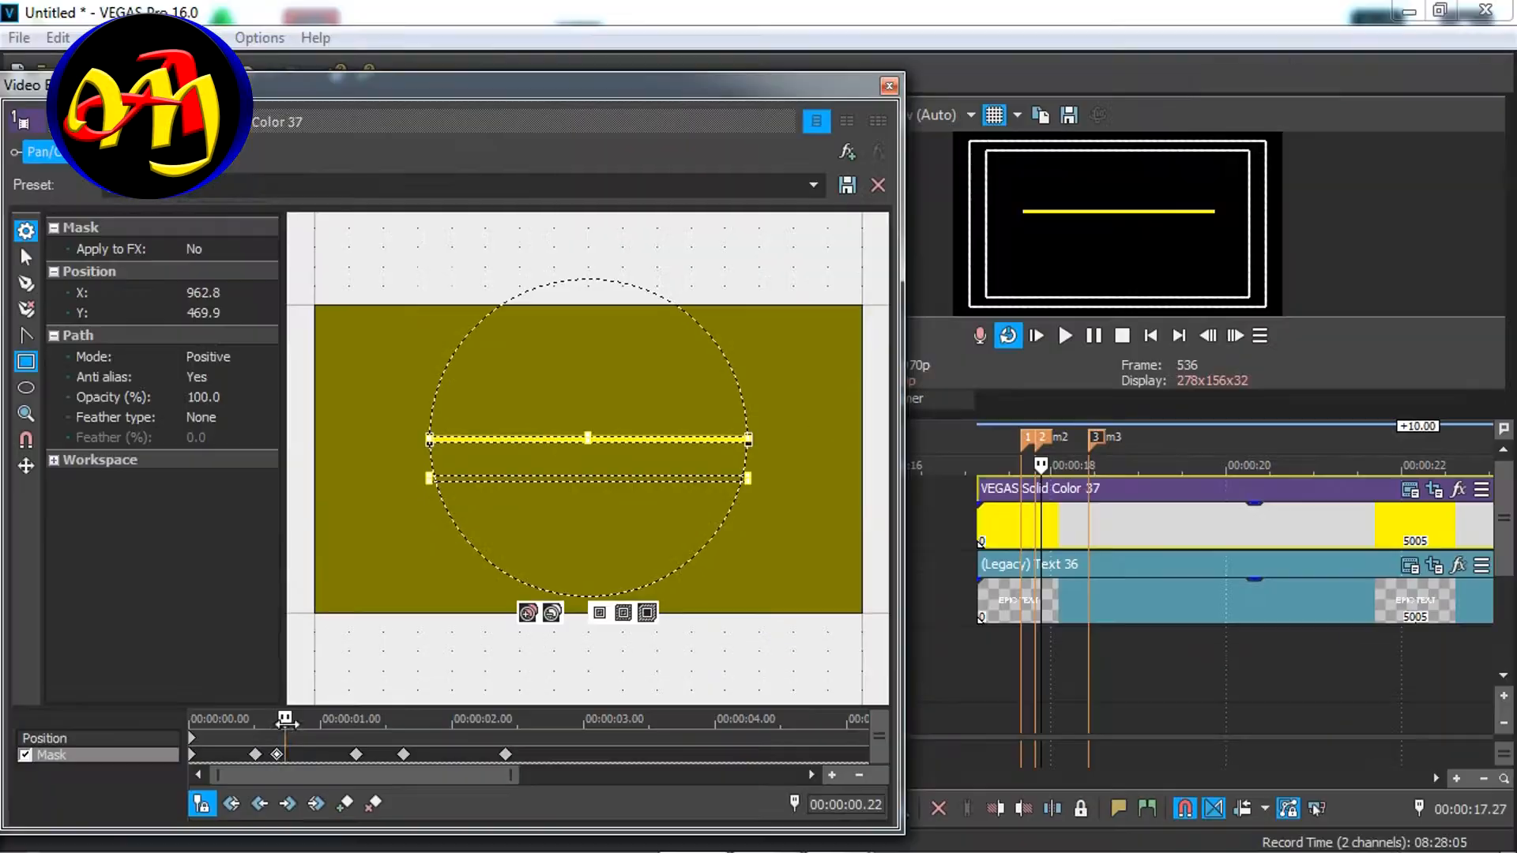
right_click(278, 755)
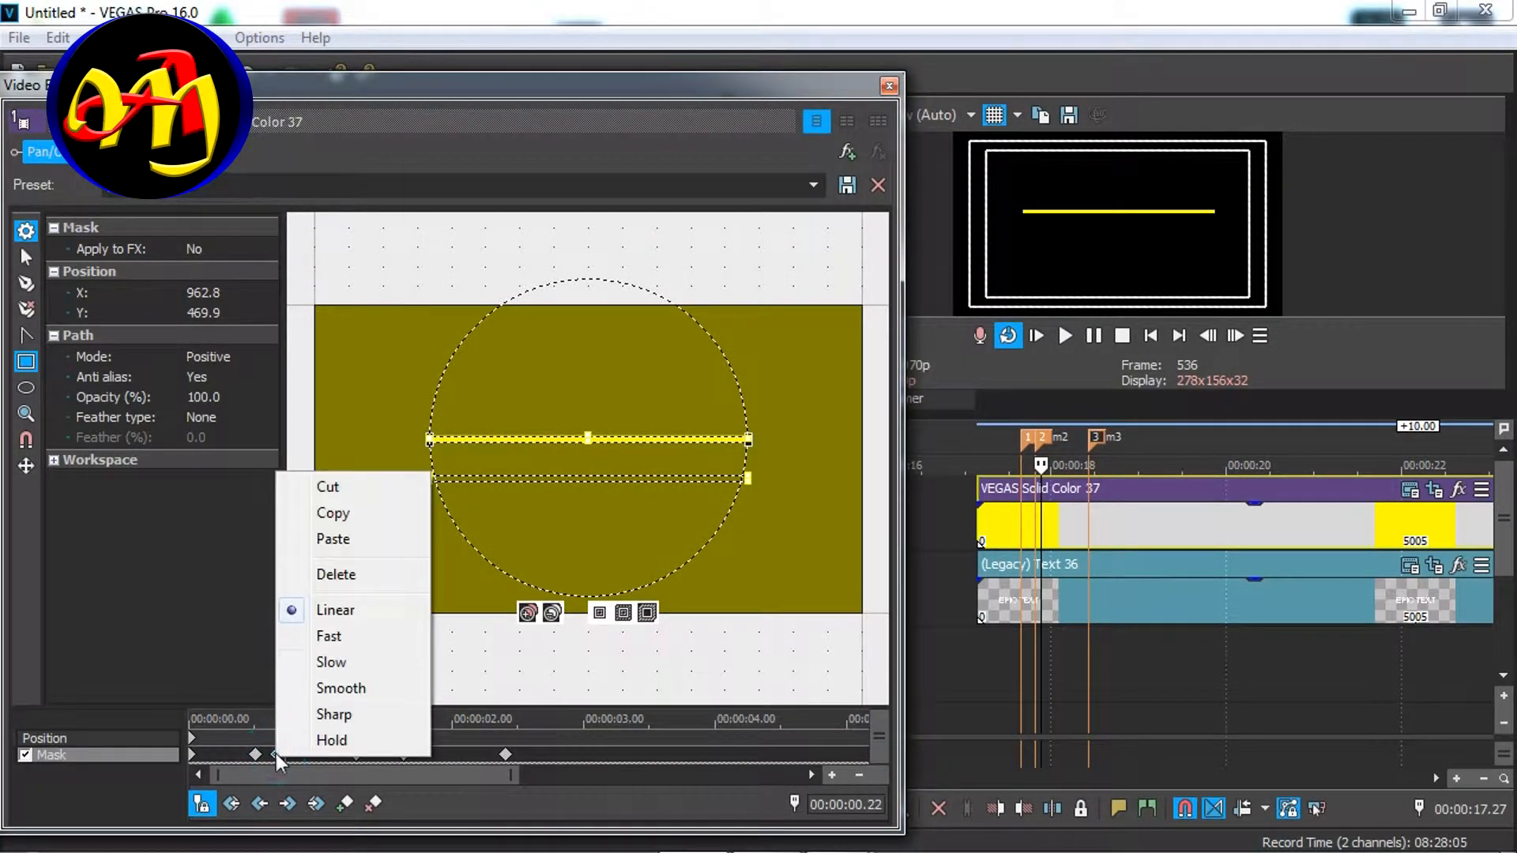
click(332, 514)
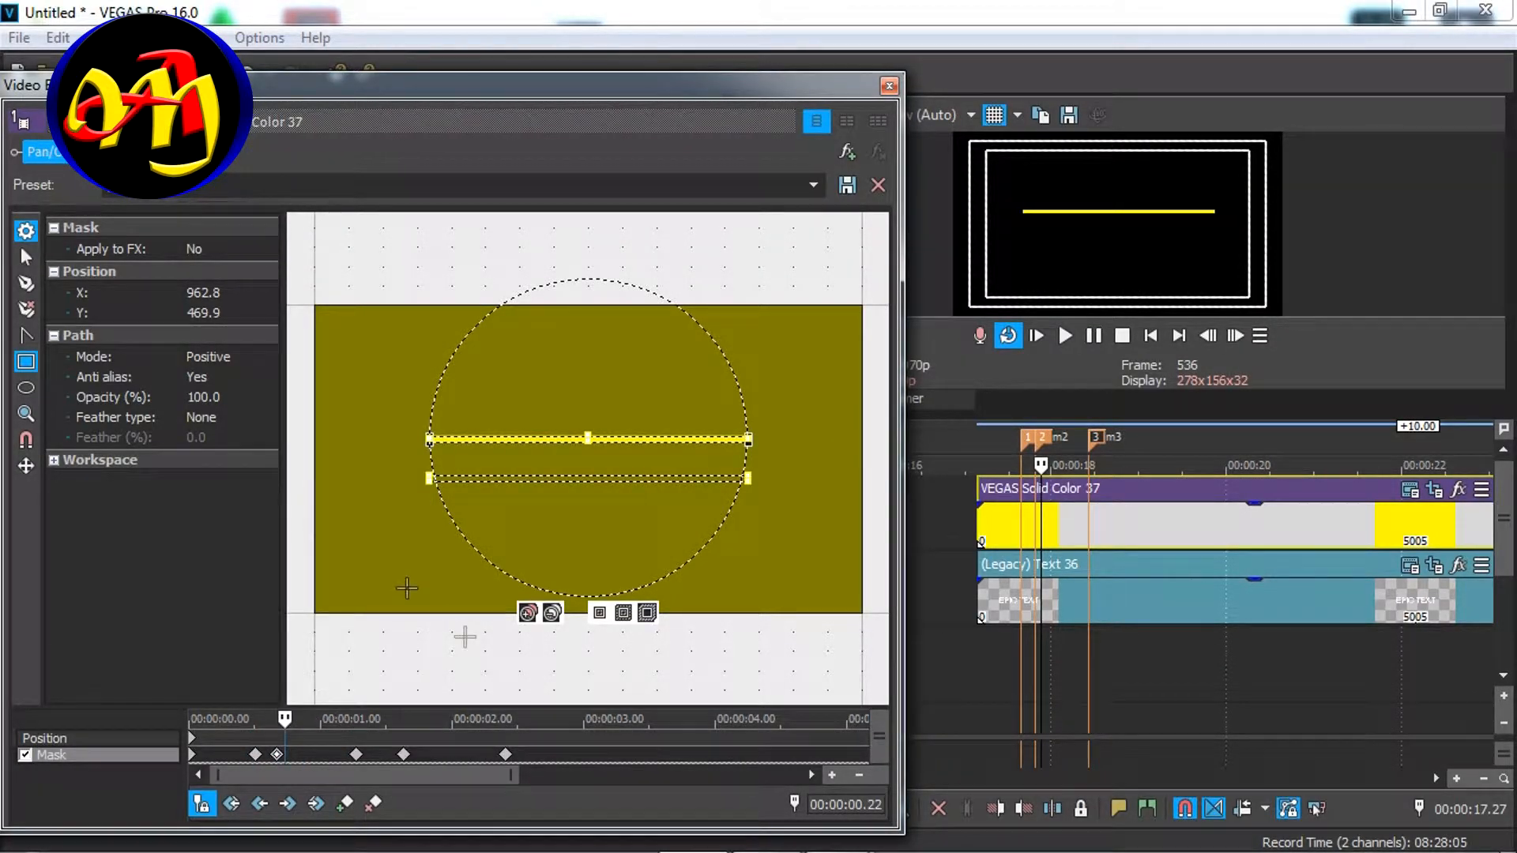
click(507, 755)
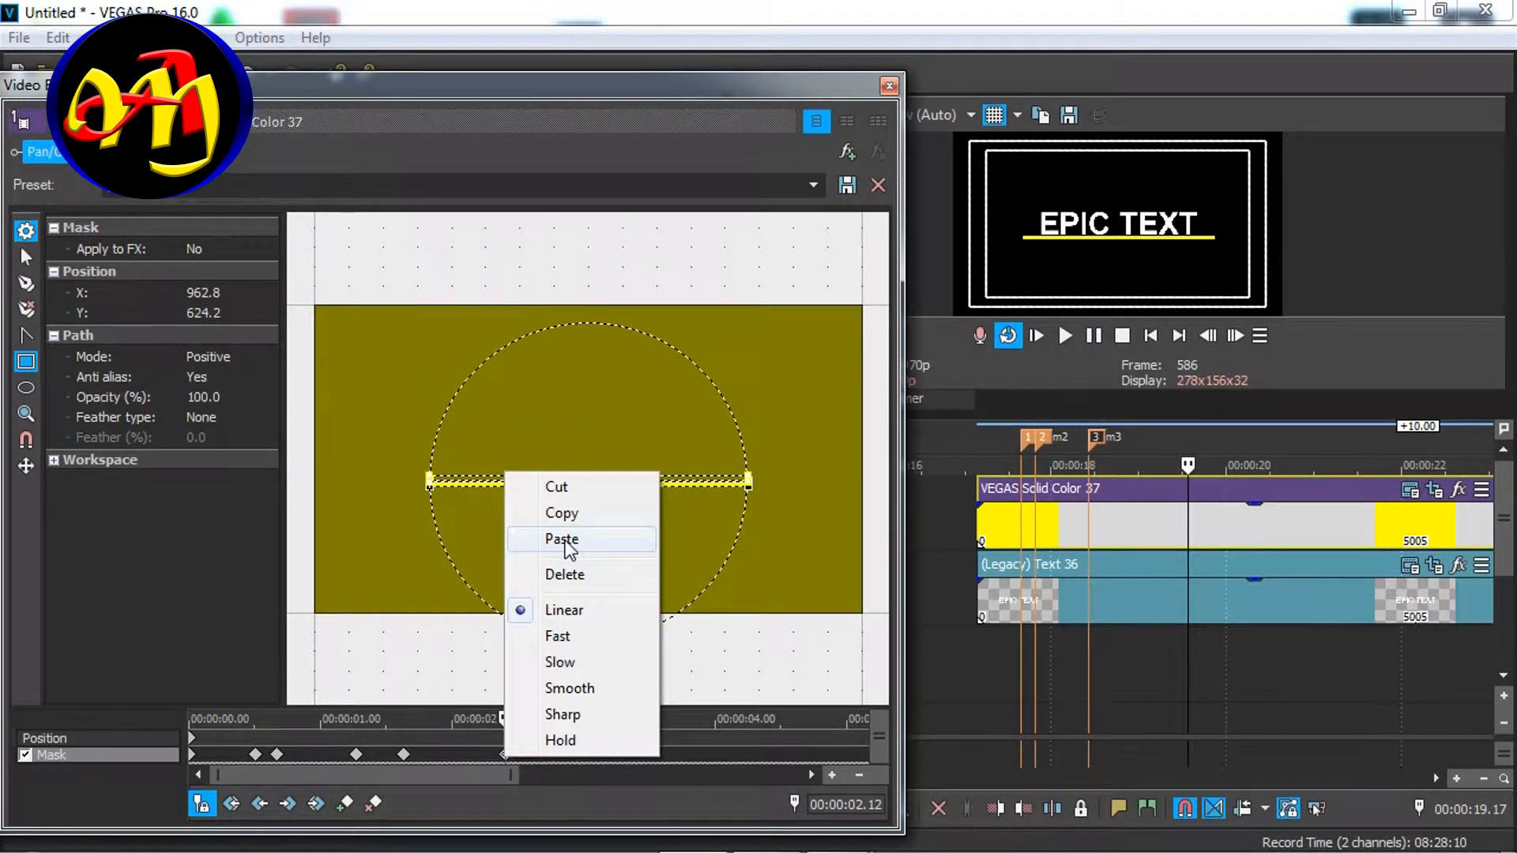
click(565, 541)
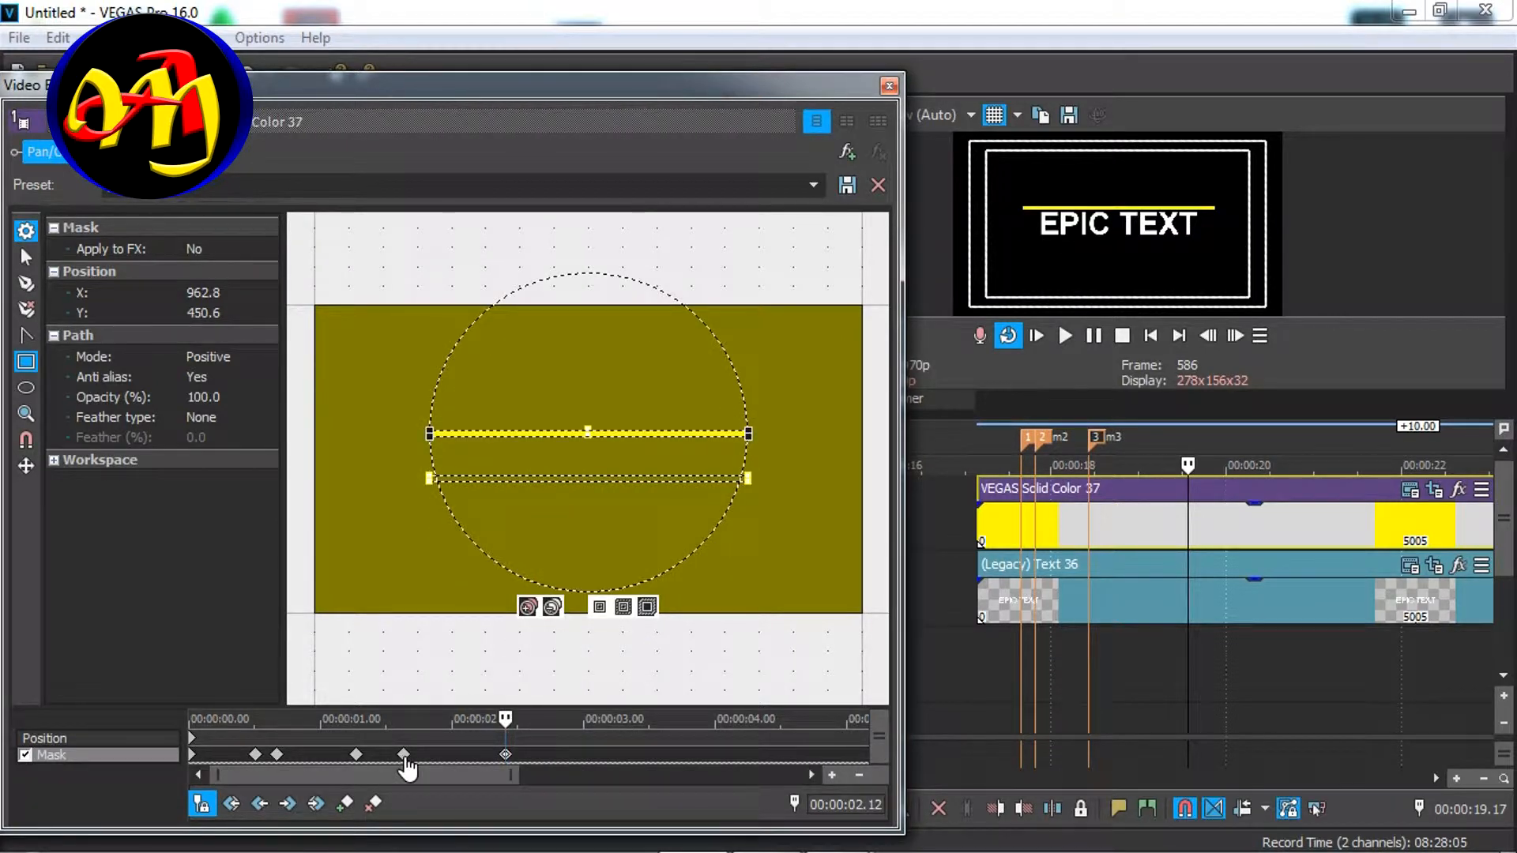
Step: Retime the solid color's last two Mask keyframes to 00:00:01.22 and 00:00:02.05, playing the animation to judge the timing
drag(435, 733, 408, 738)
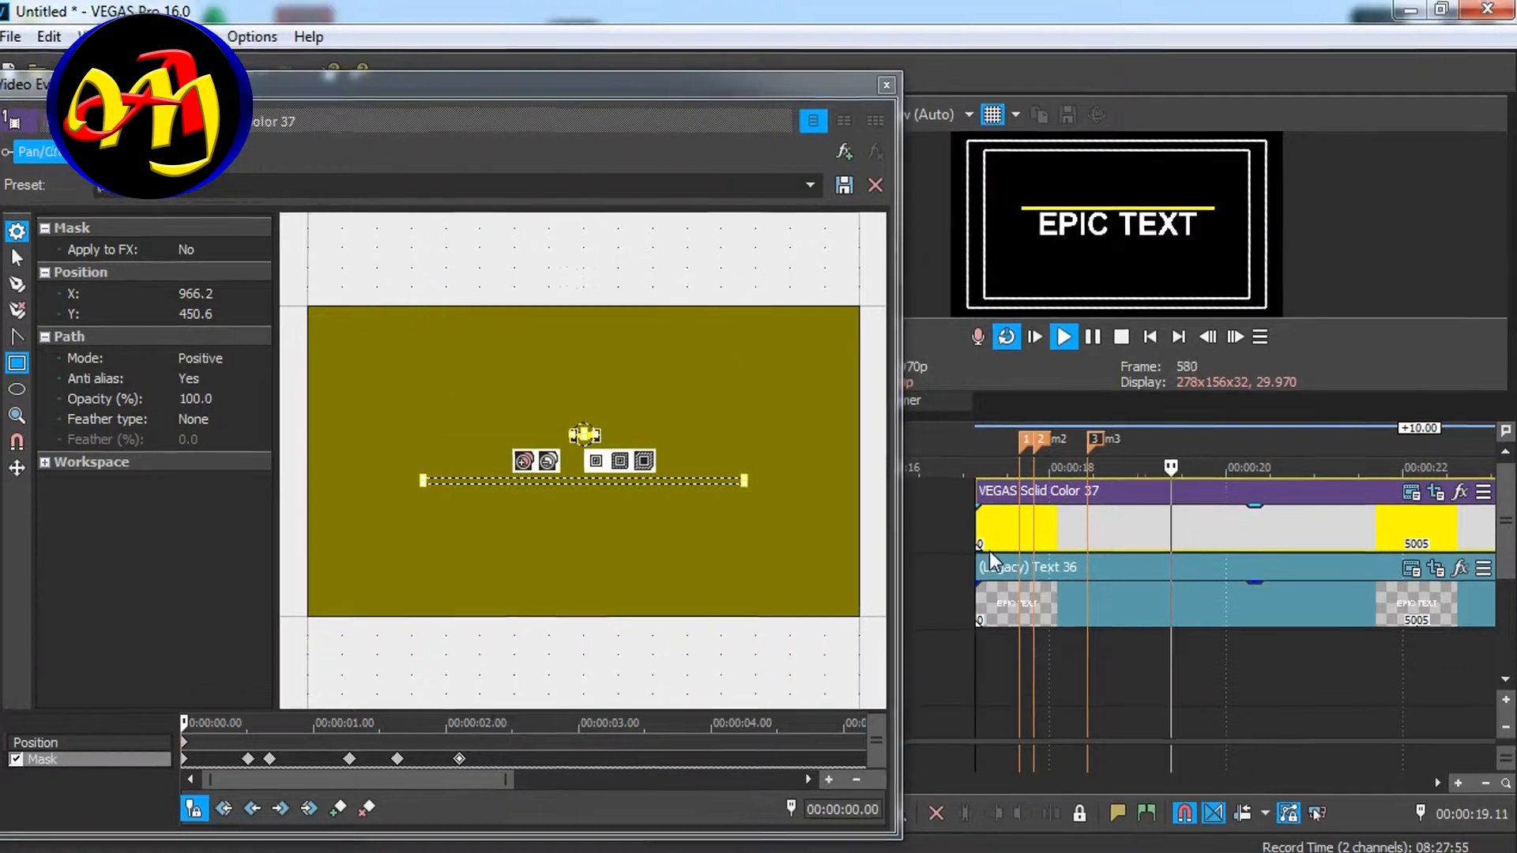
key(space)
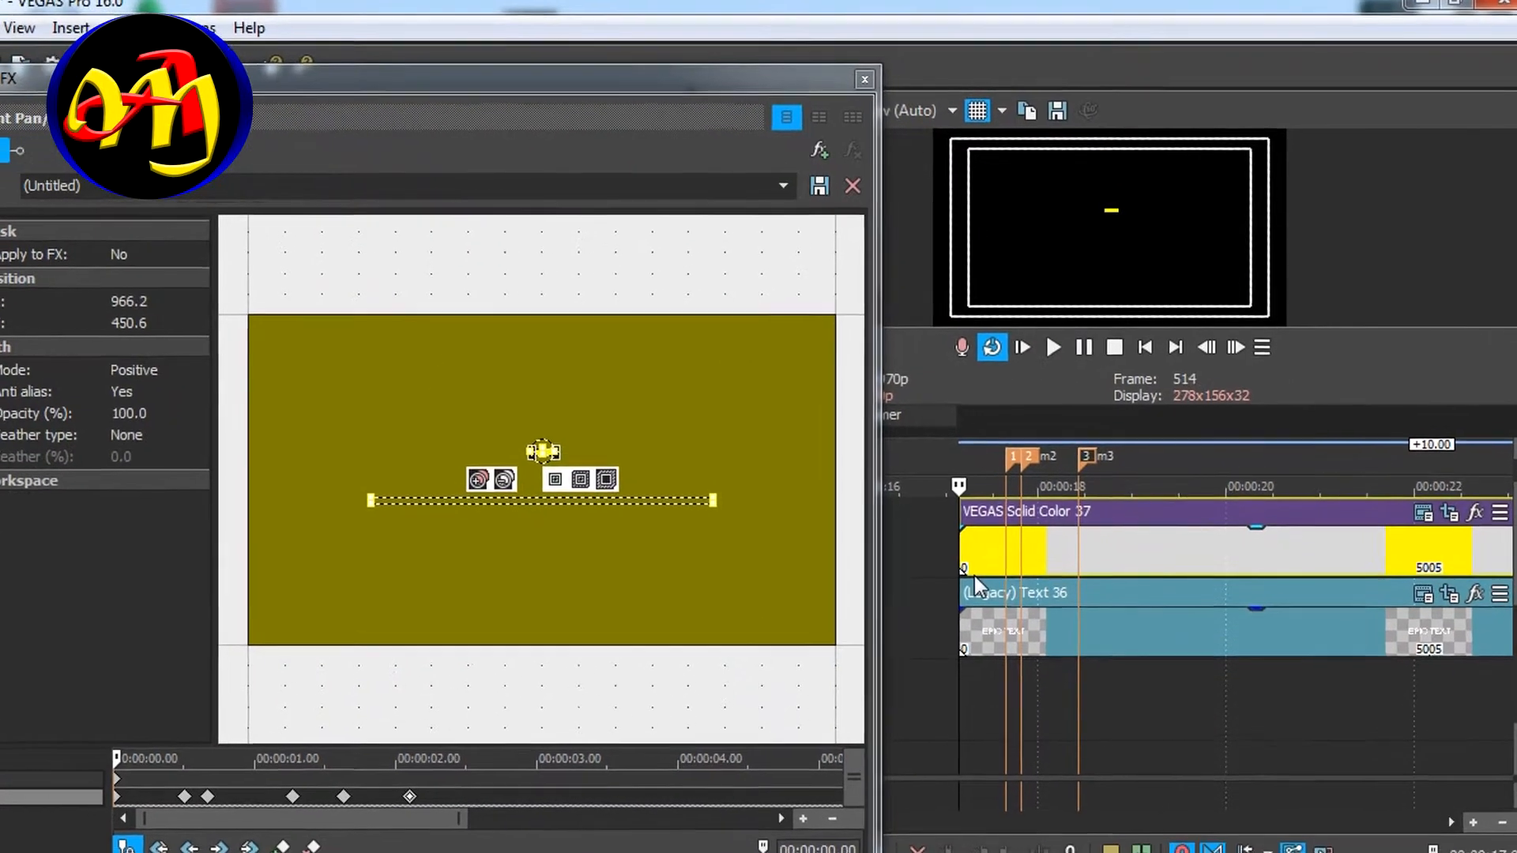
key(space)
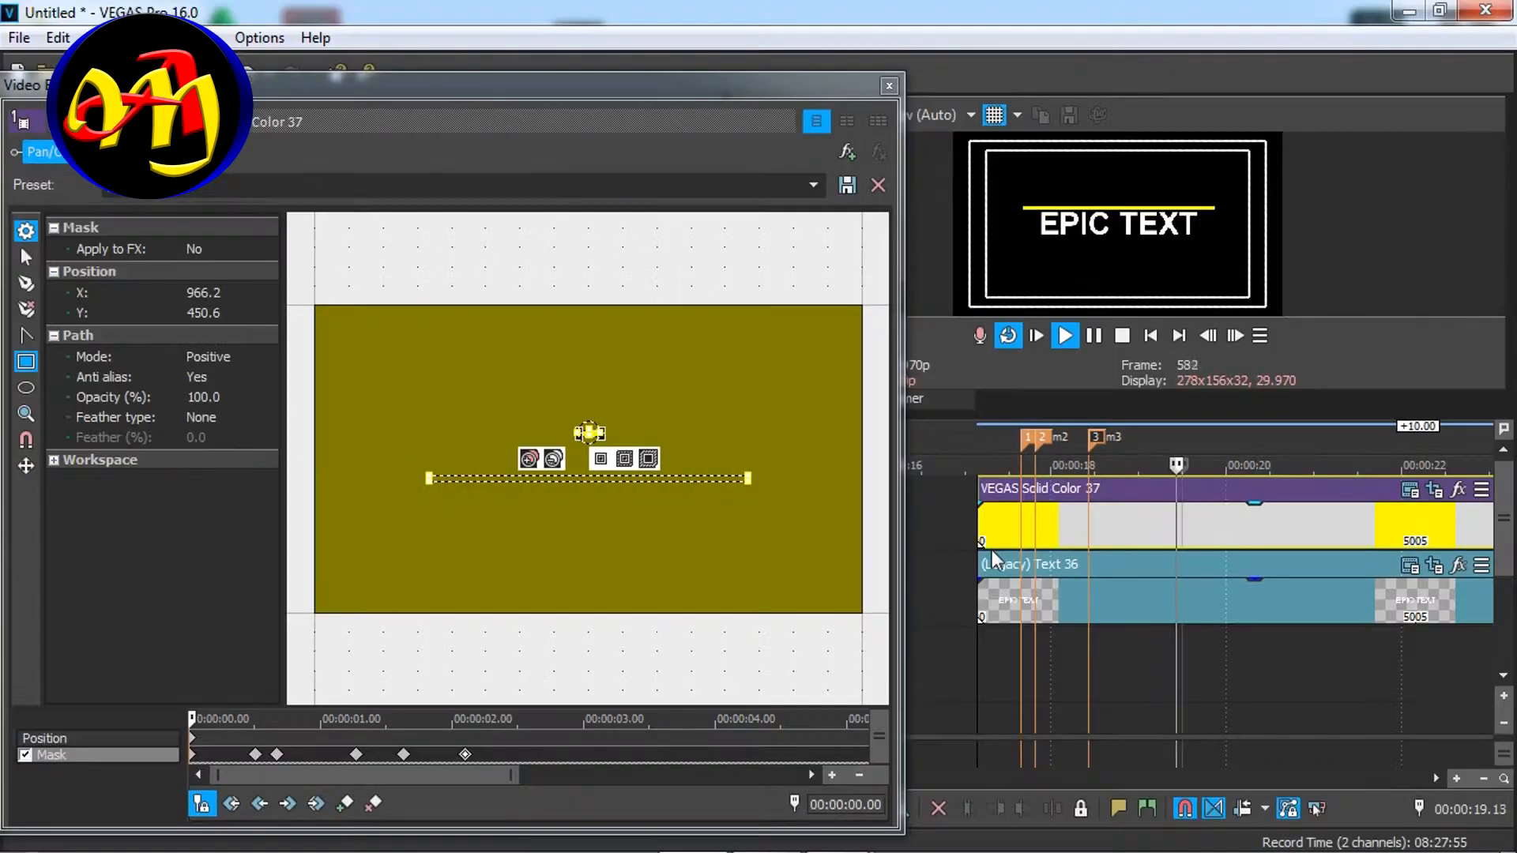
key(space)
click(404, 755)
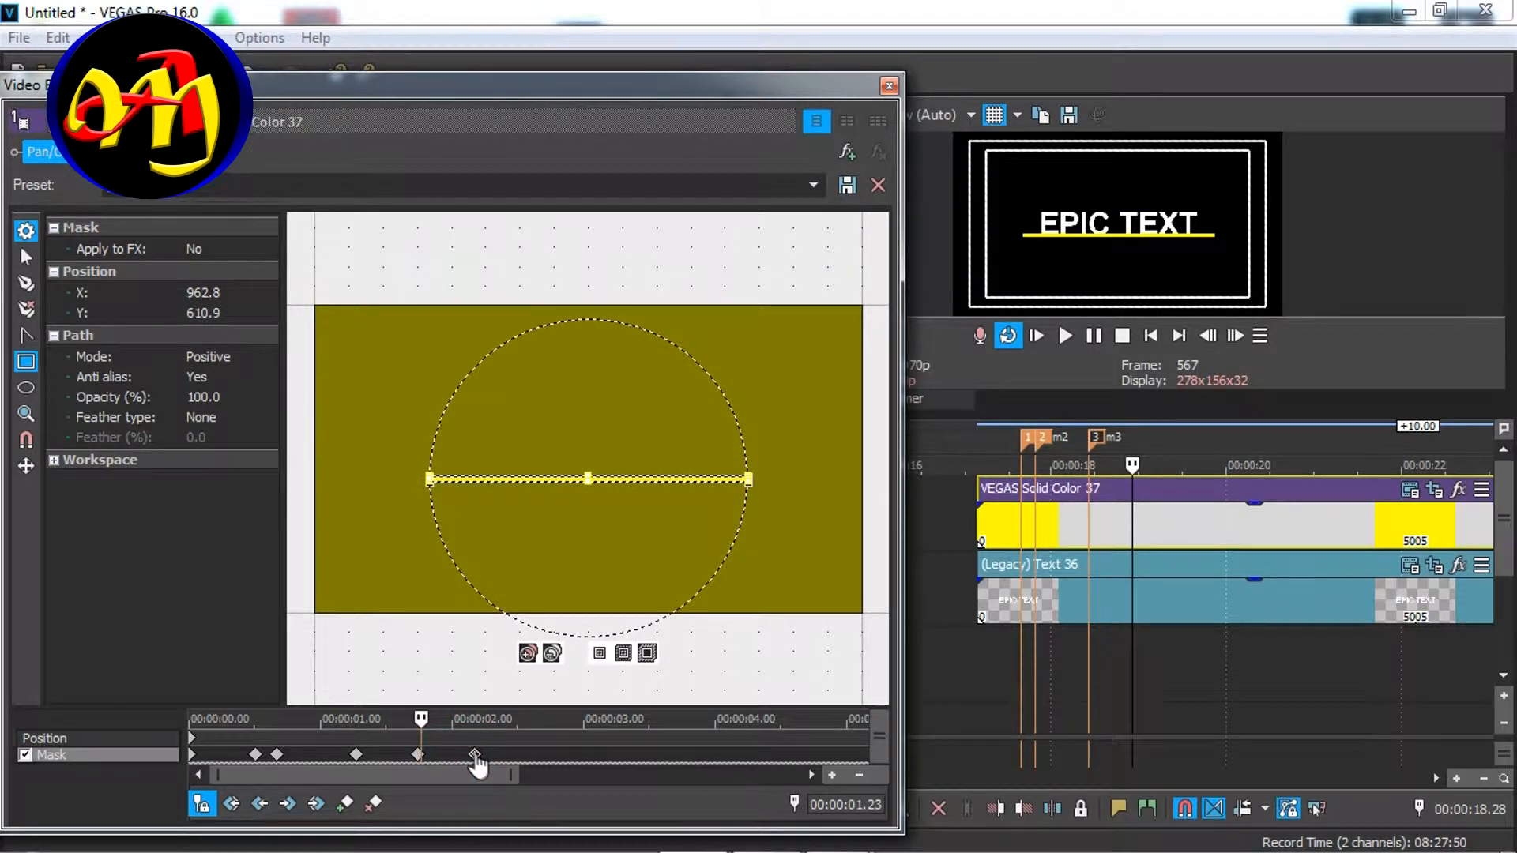
Step: Add timeline markers m4 and m5 at the solid color's last two Mask keyframes, 00:00:01.22 and 00:00:02.05
scroll(1278, 615, down, 3)
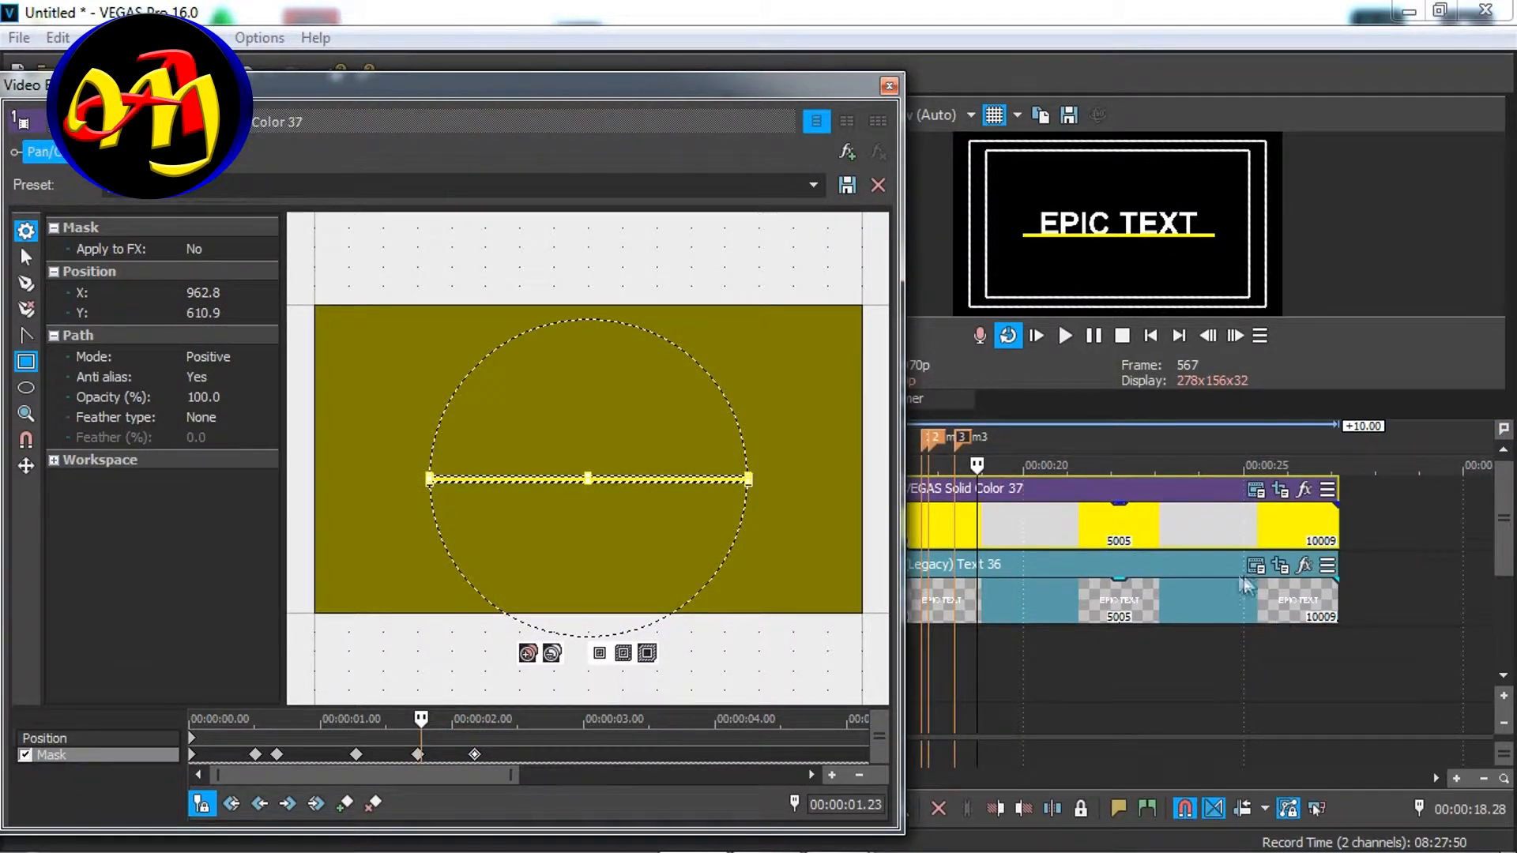
click(1283, 570)
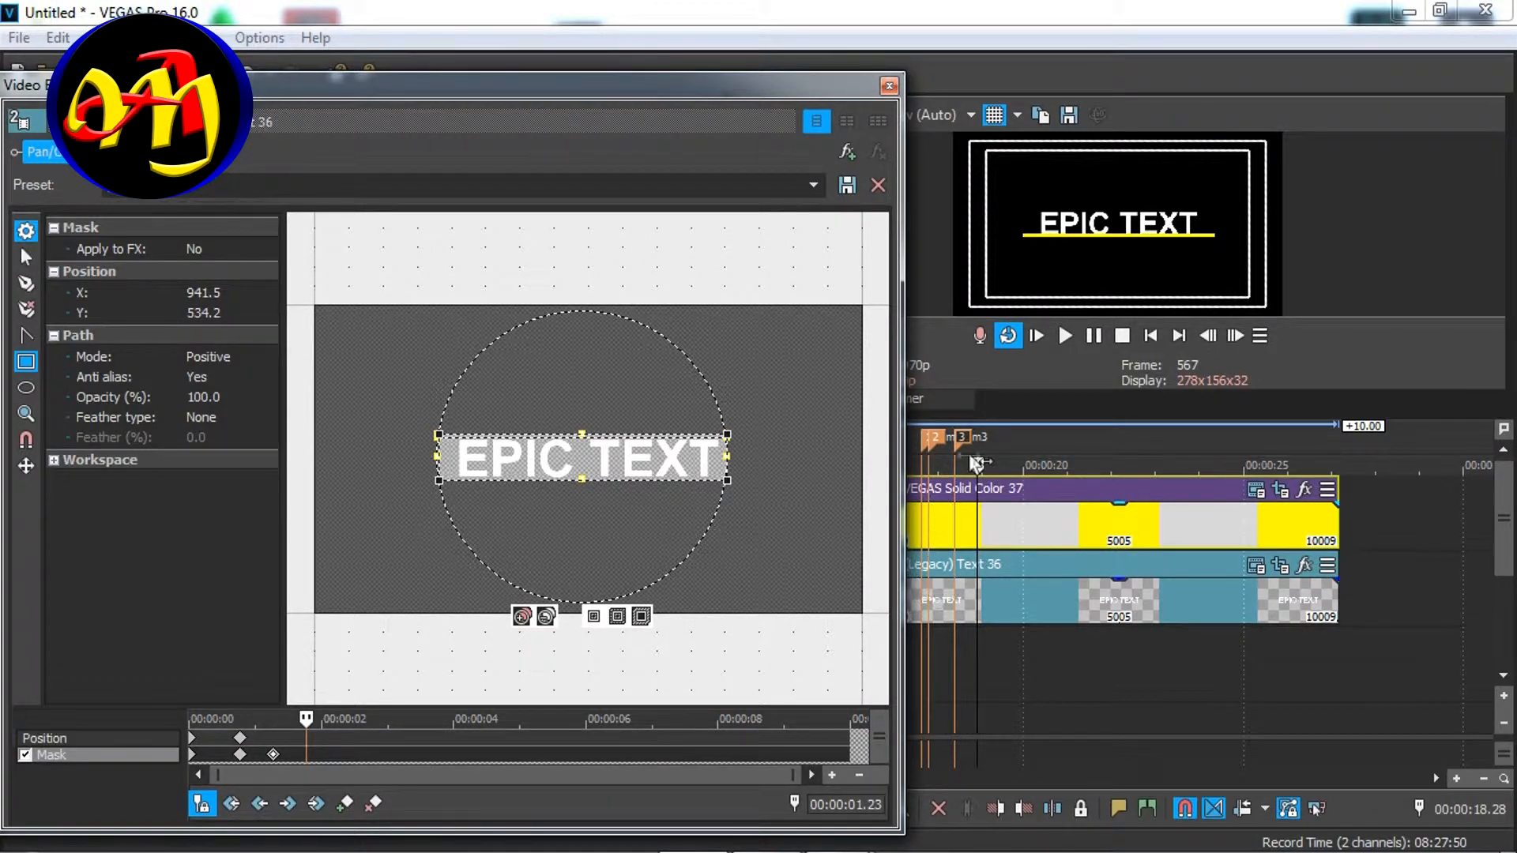
click(1281, 494)
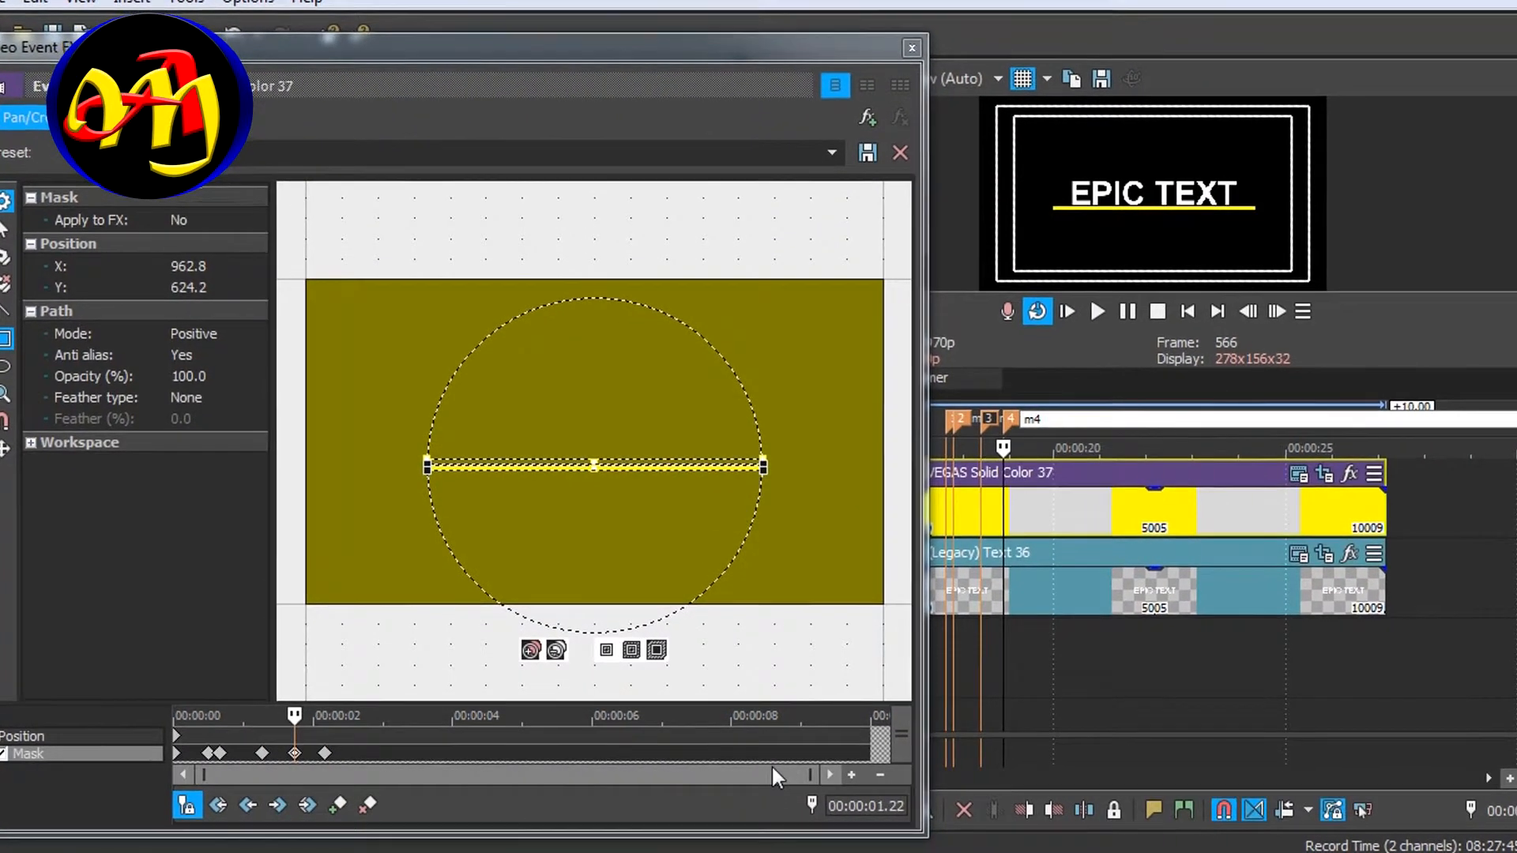
click(324, 753)
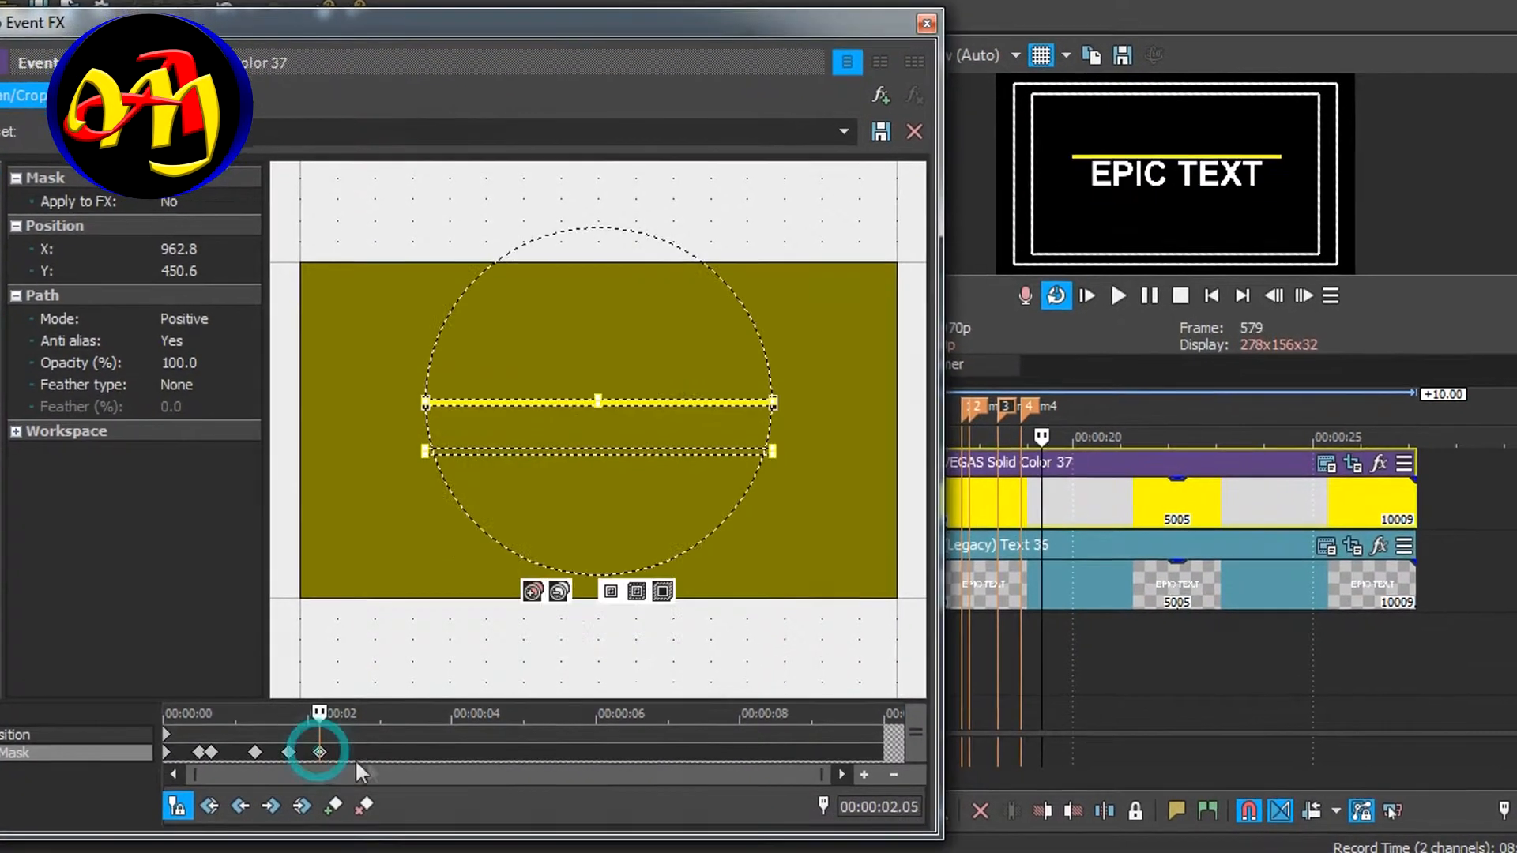
click(1175, 810)
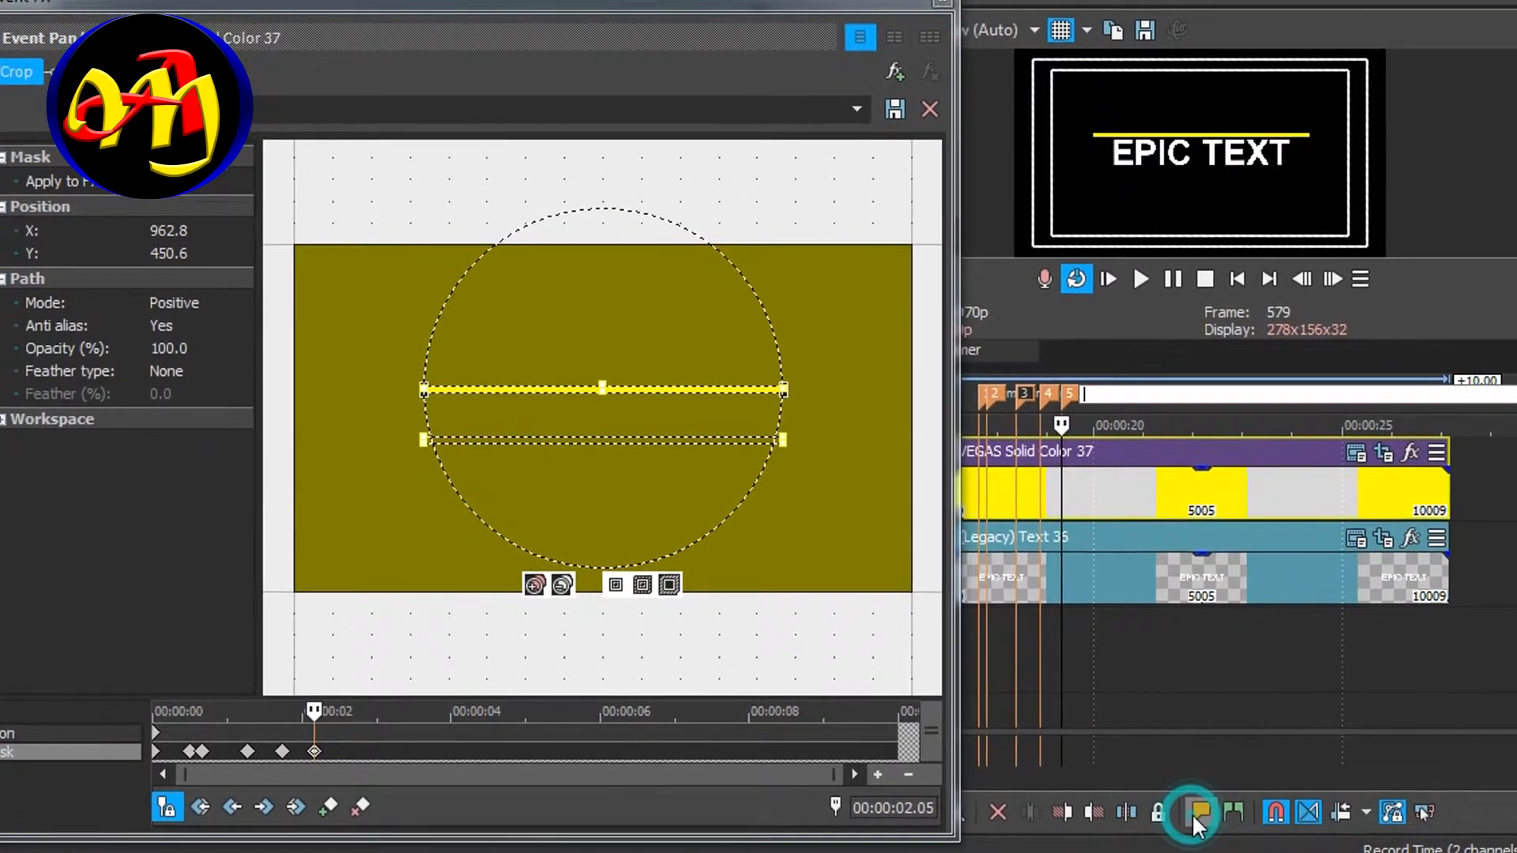
text(m5)
key(Return)
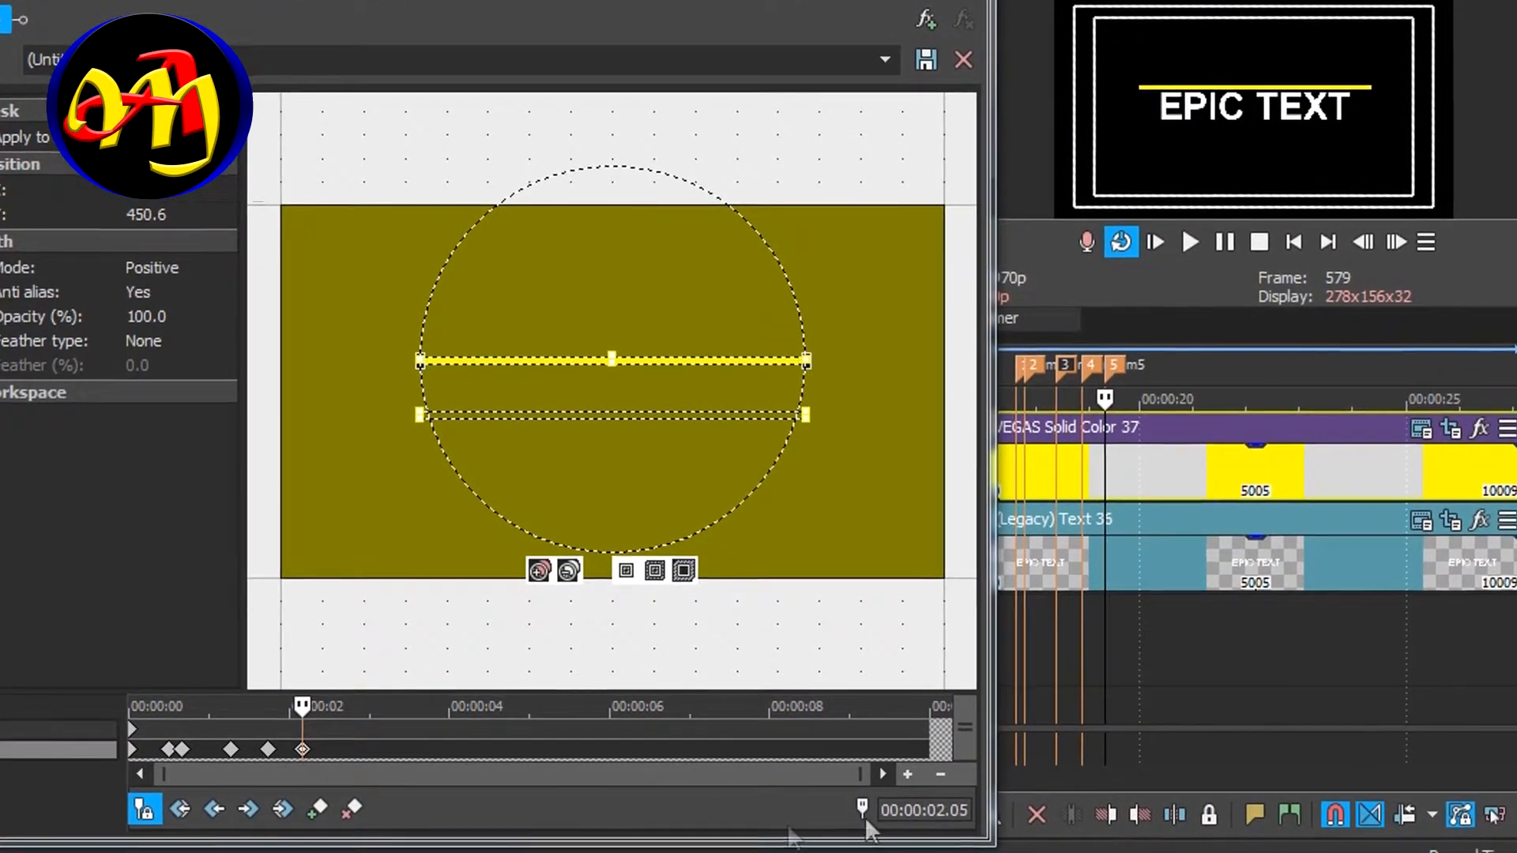
Step: Open the text event's Pan/Crop and add a Mask keyframe at 00:00:01.23, just past marker m4
click(268, 749)
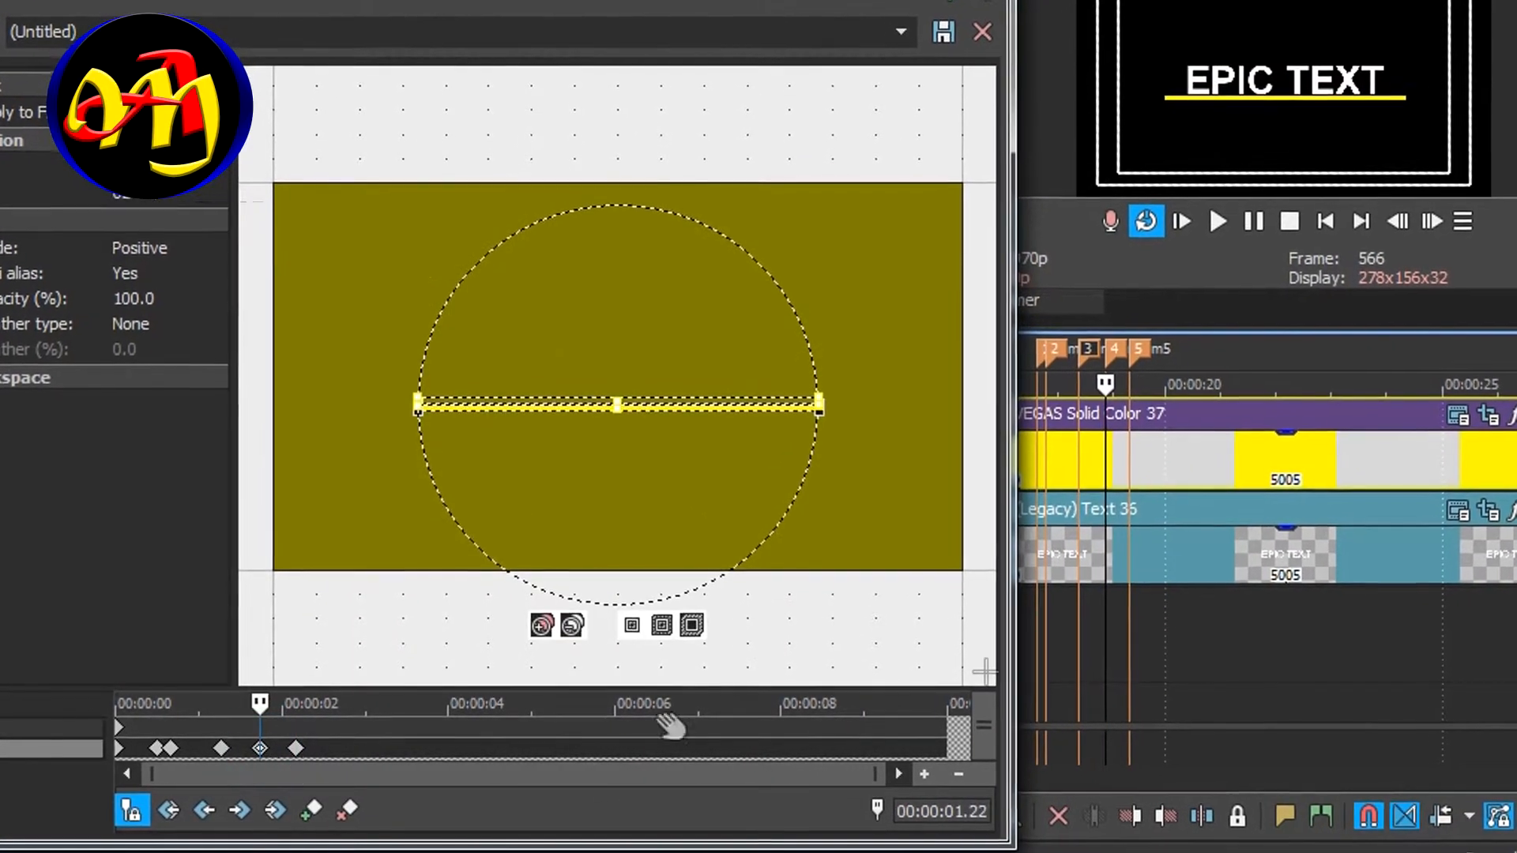
click(1489, 510)
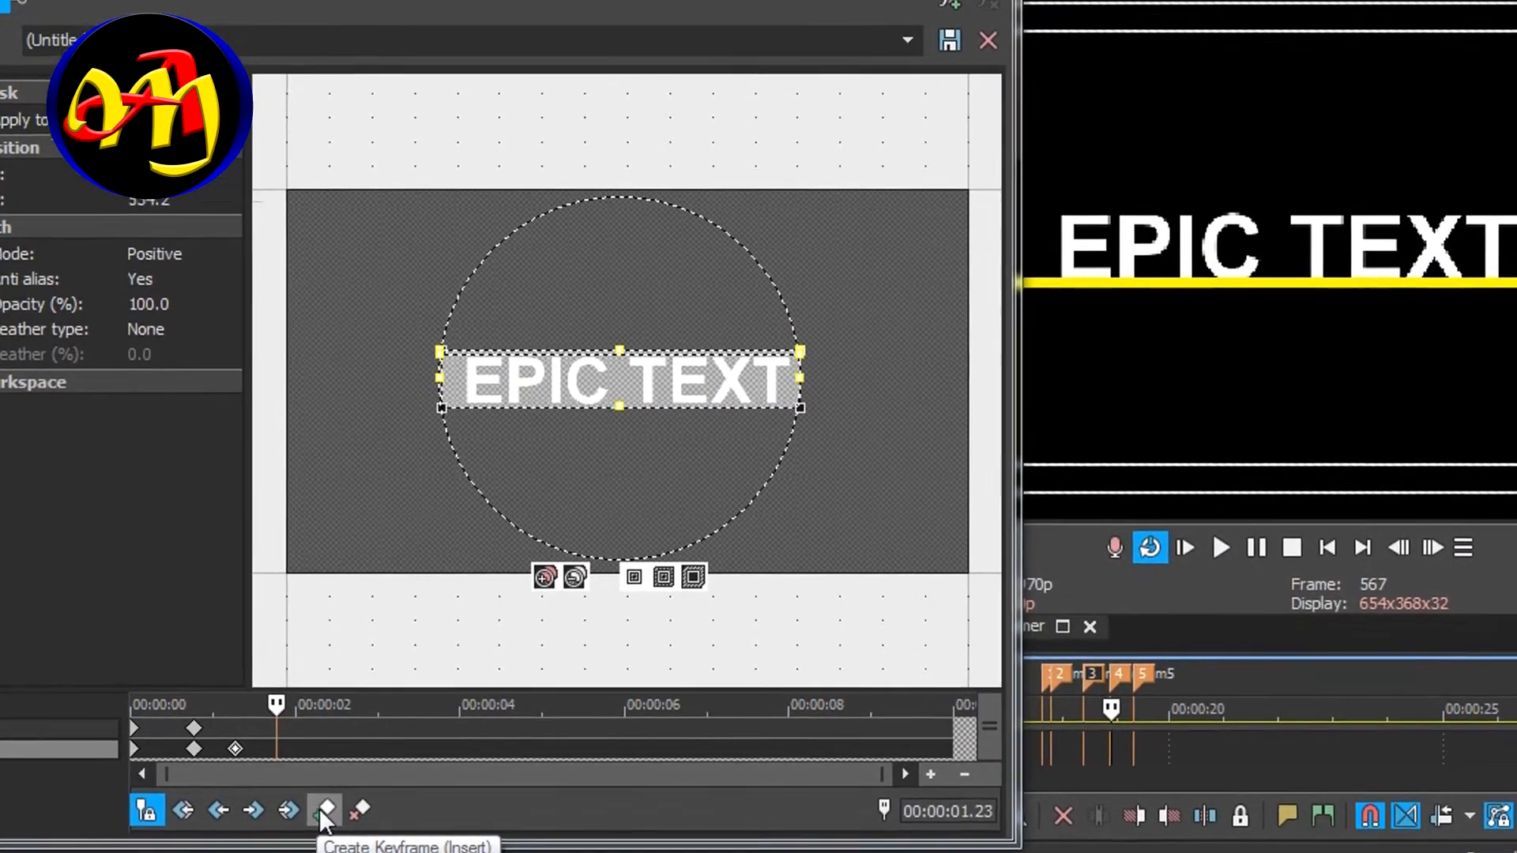
click(324, 809)
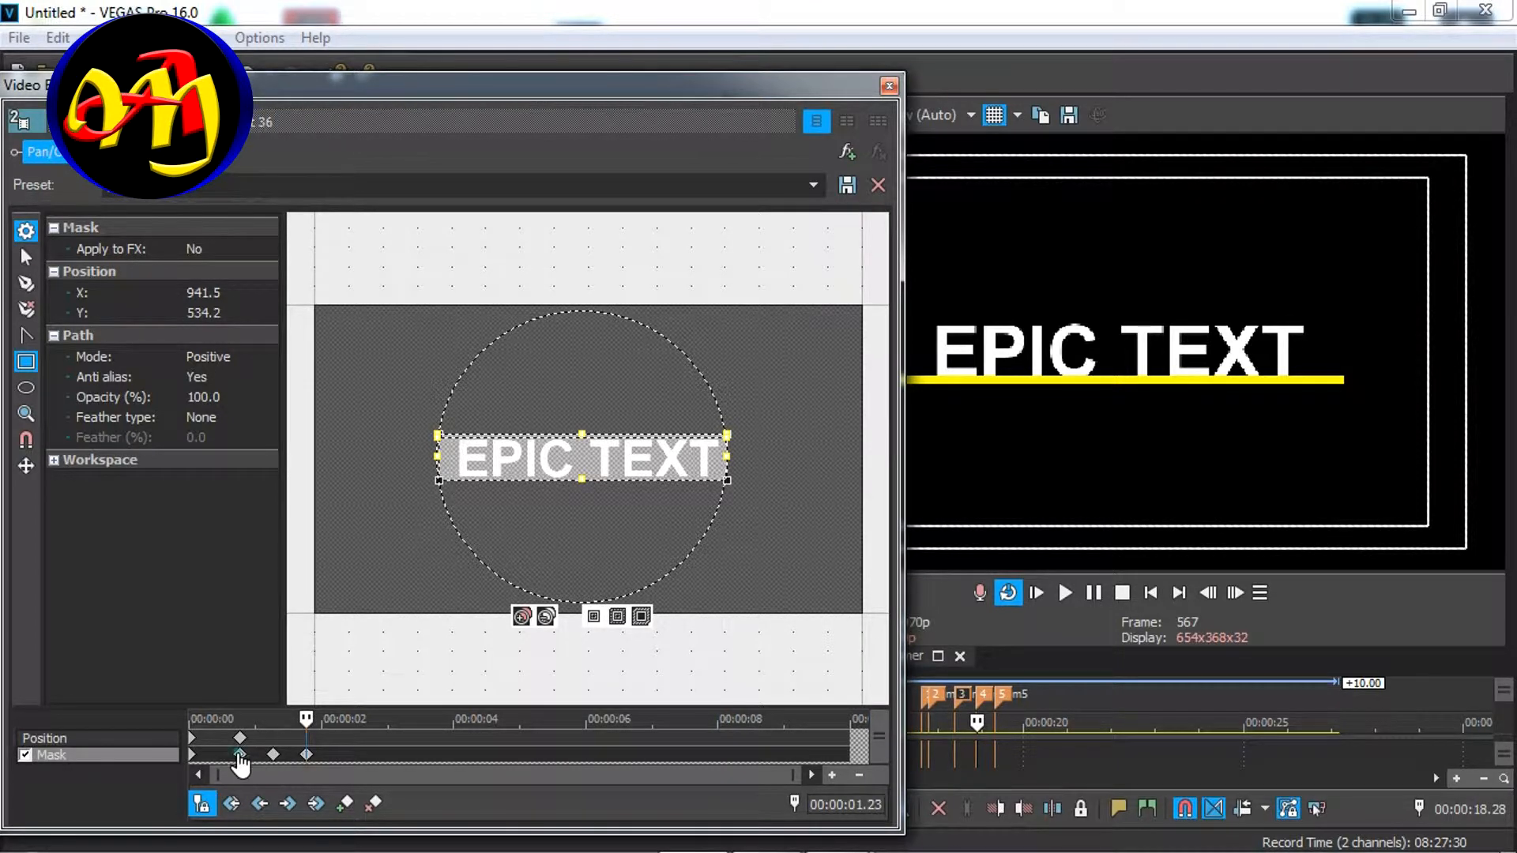
Step: Copy the text event's Mask keyframe at 00:00:00.23 and paste it onto a new Mask keyframe at marker m5, 00:00:02.05
click(240, 755)
drag(237, 719, 275, 721)
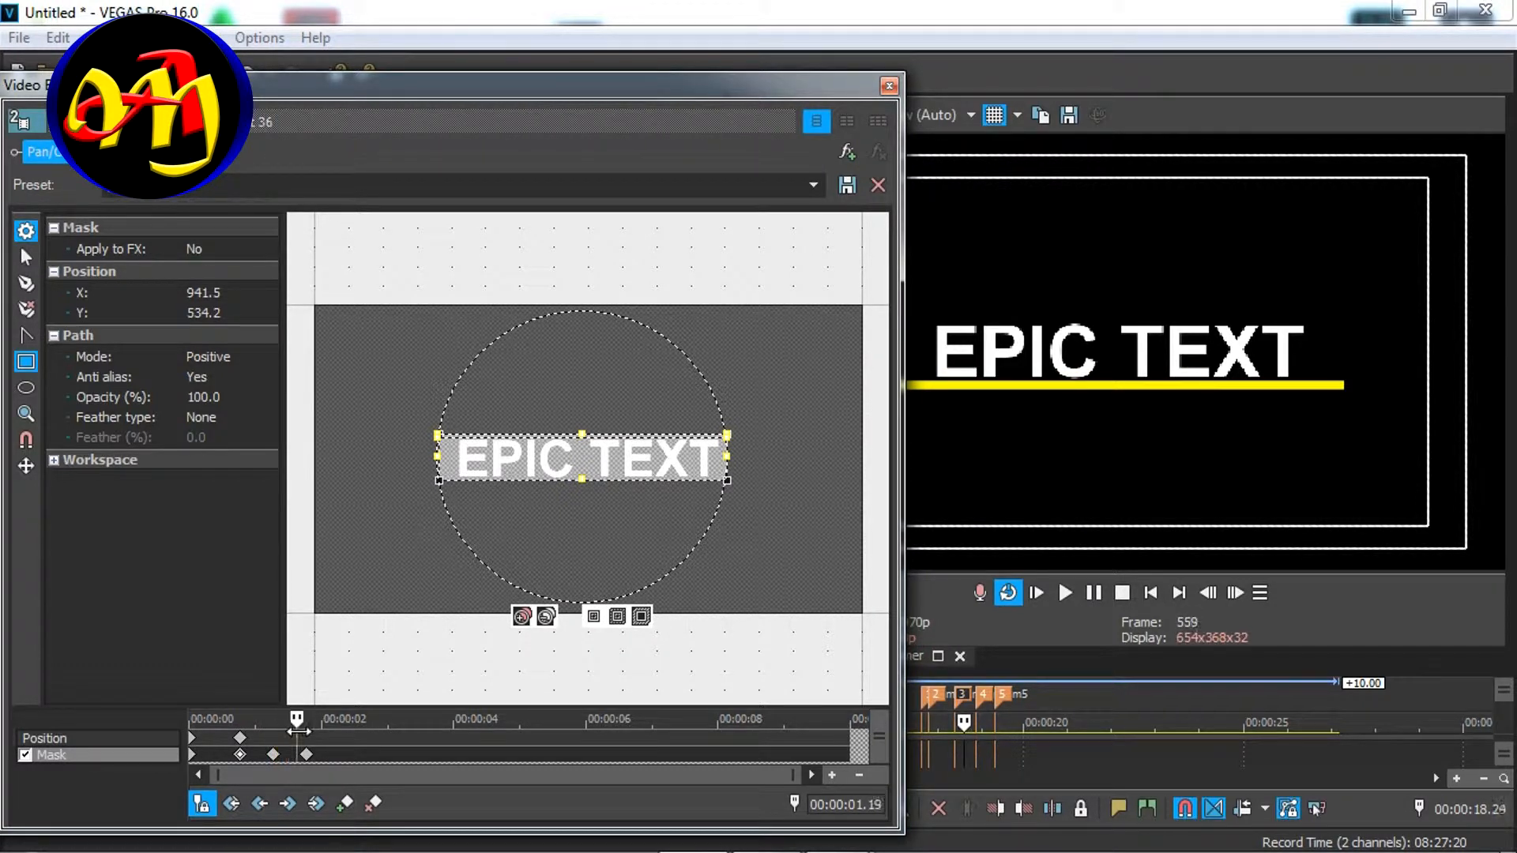
right_click(240, 755)
click(303, 515)
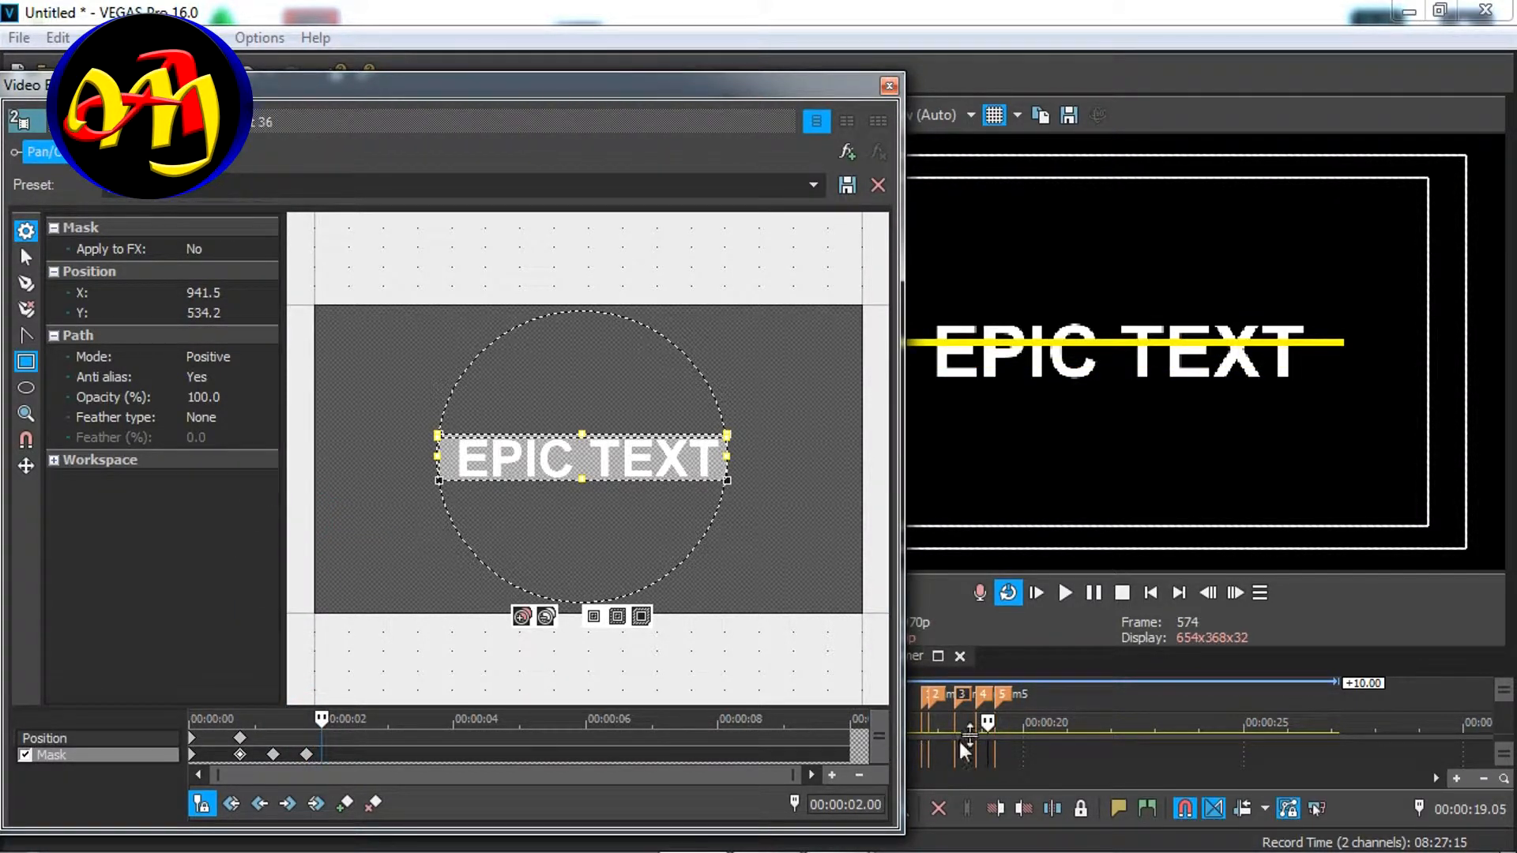
click(1003, 696)
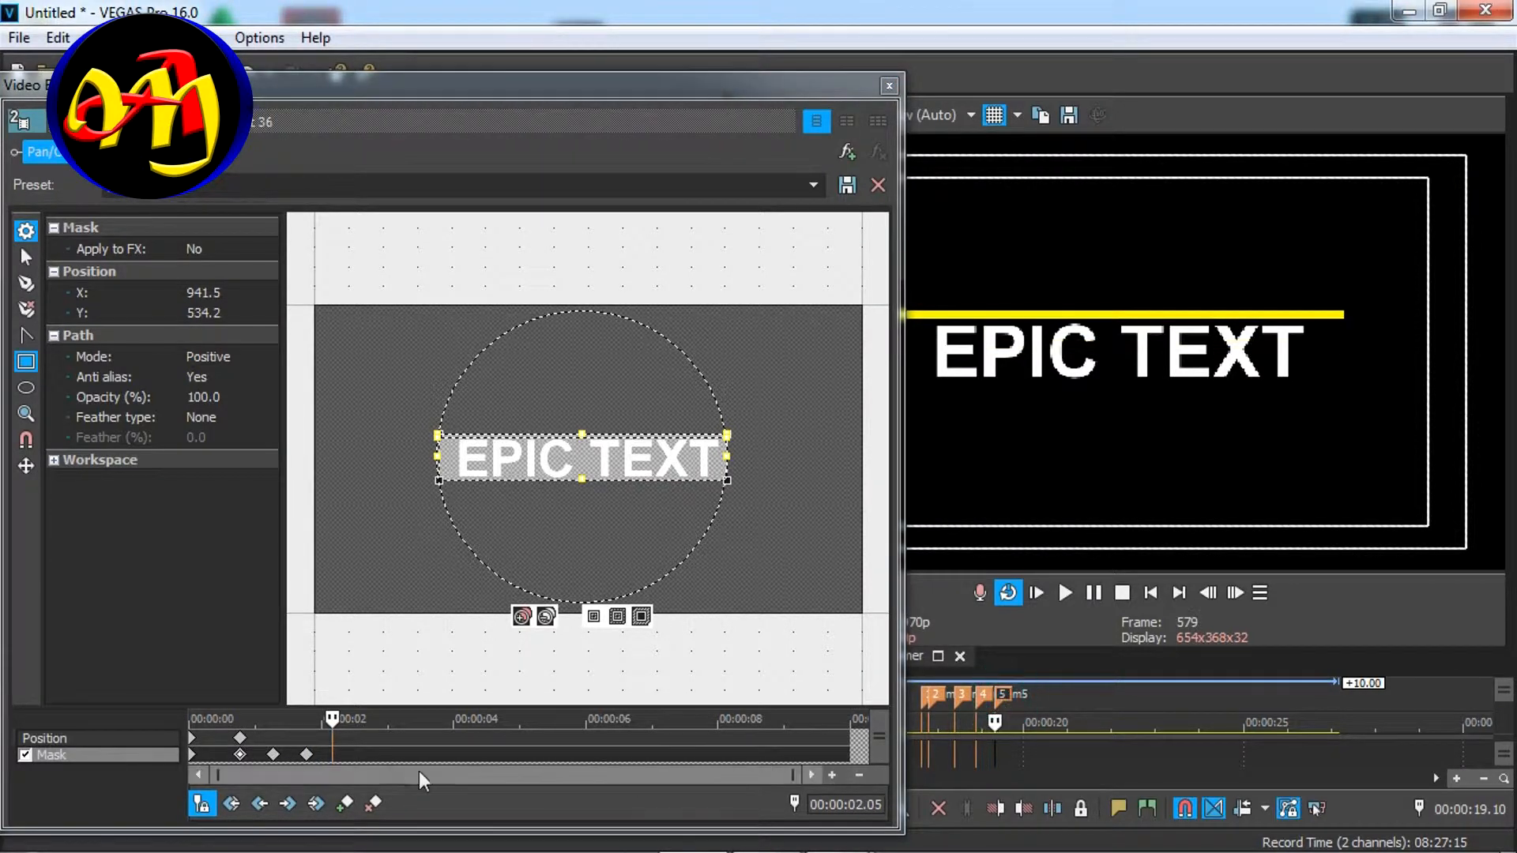
click(345, 804)
right_click(332, 754)
click(347, 538)
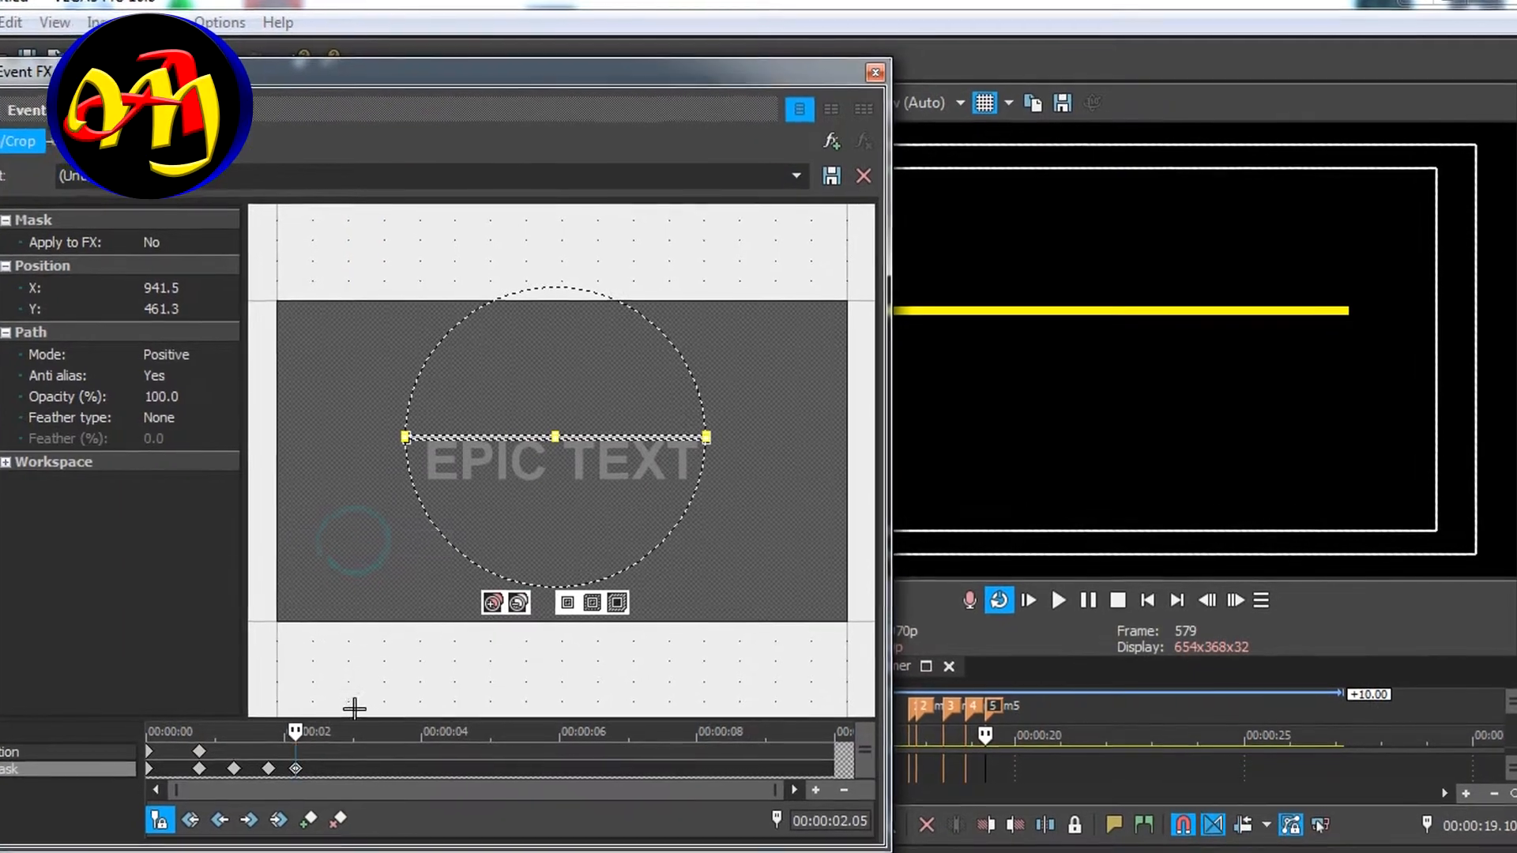
Step: Scrub through and play back the animation to check how the text mask follows the yellow line
drag(295, 733, 228, 760)
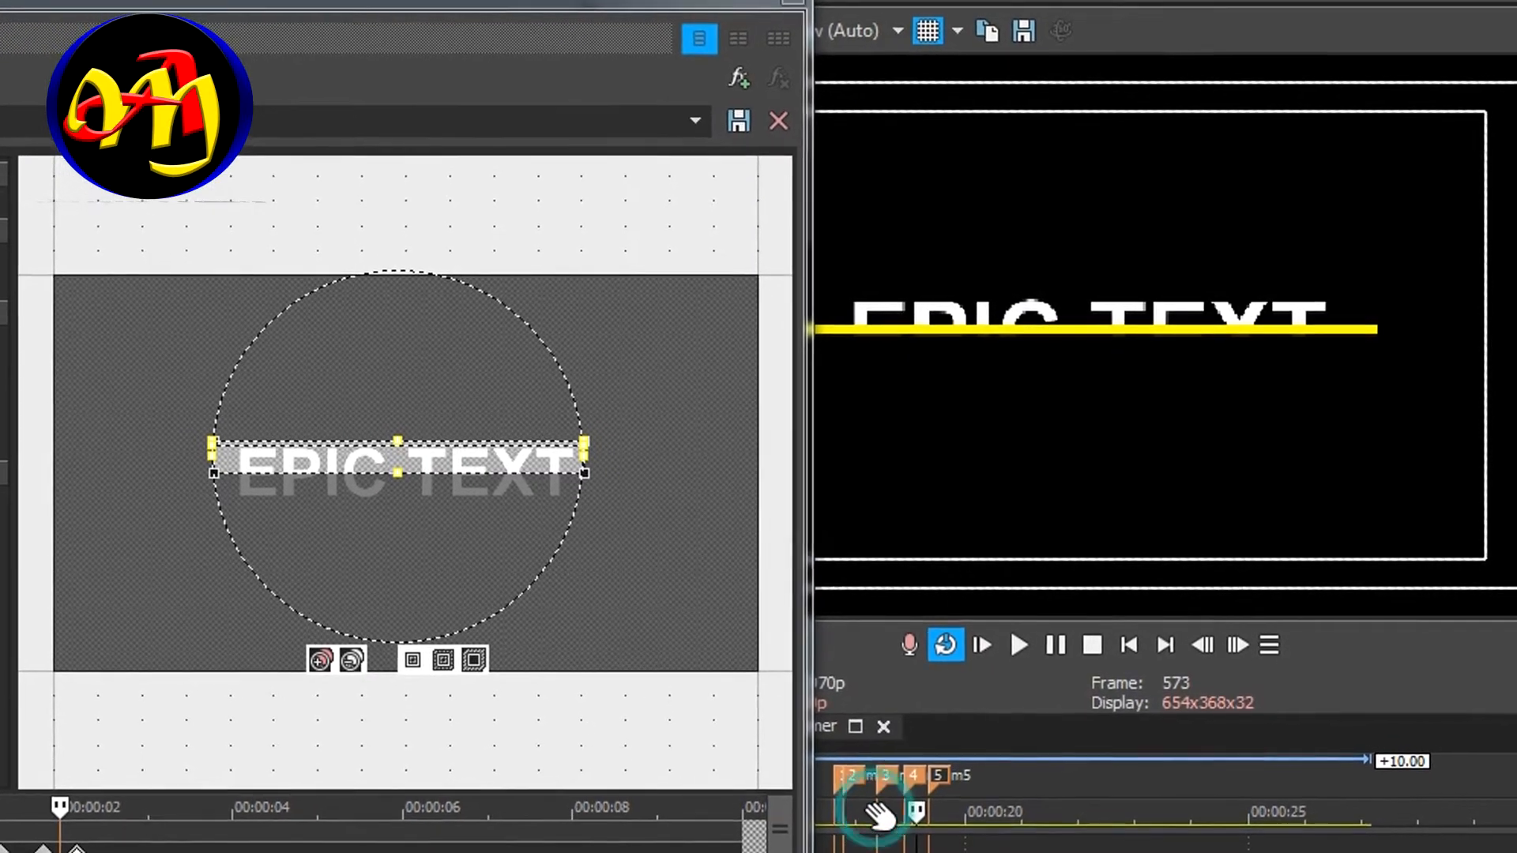
click(879, 814)
key(space)
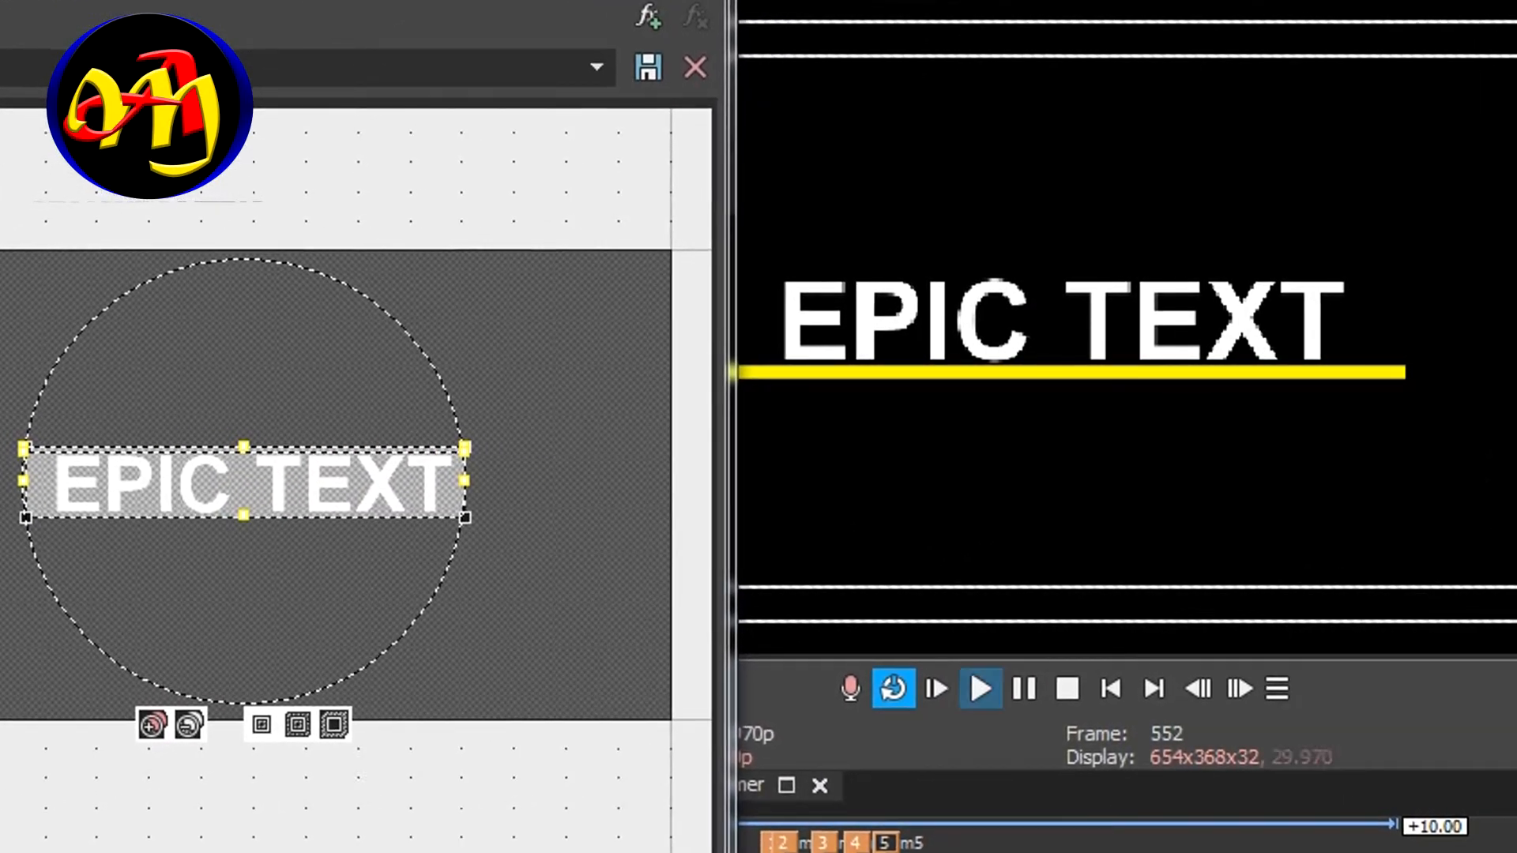
key(space)
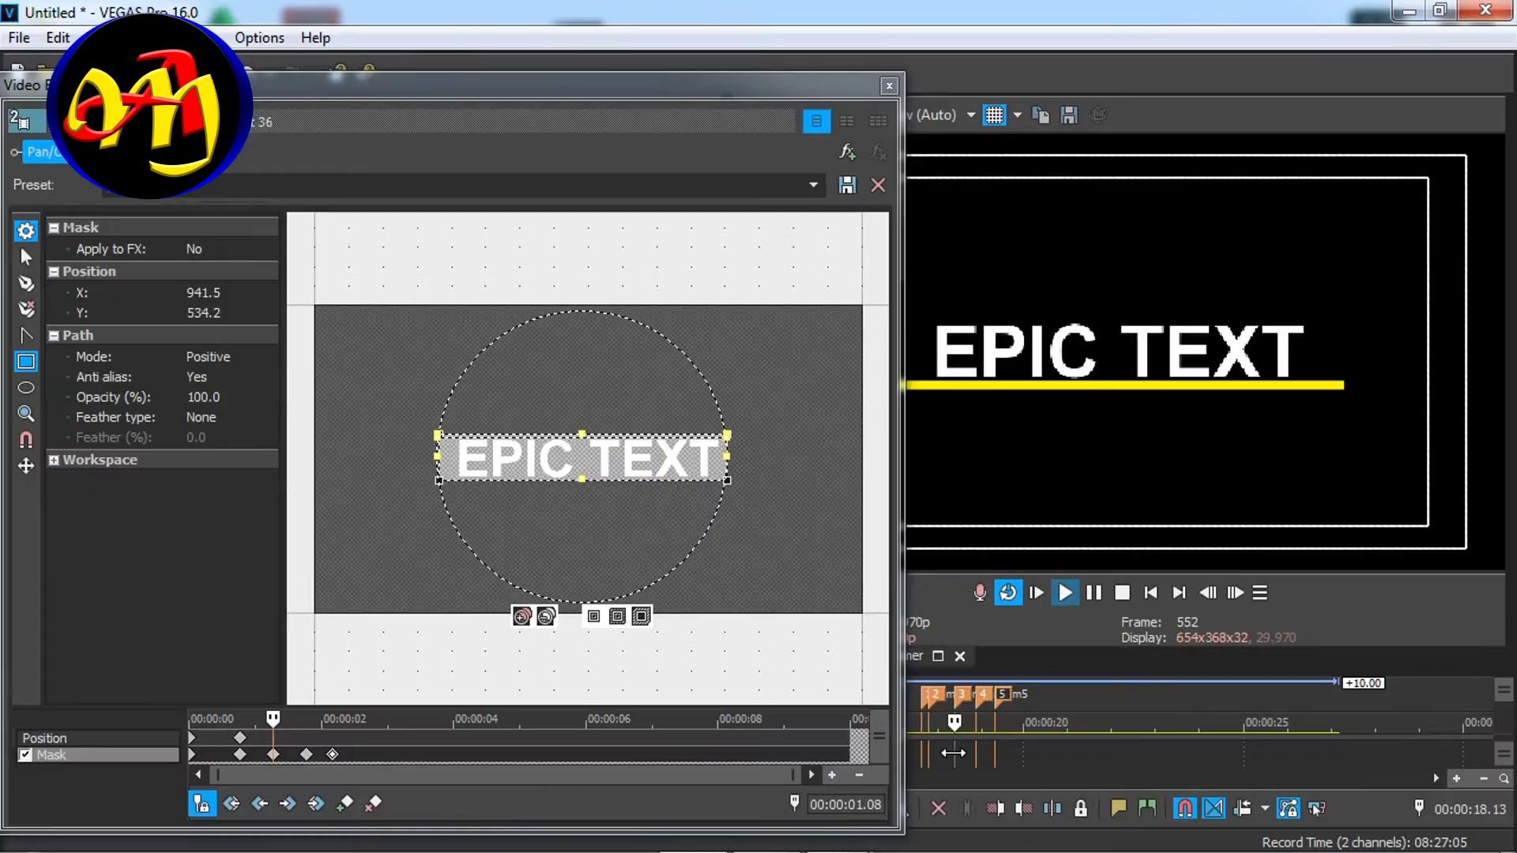
Step: Stop playback, close the Pan/Crop window and enlarge the timeline area
key(space)
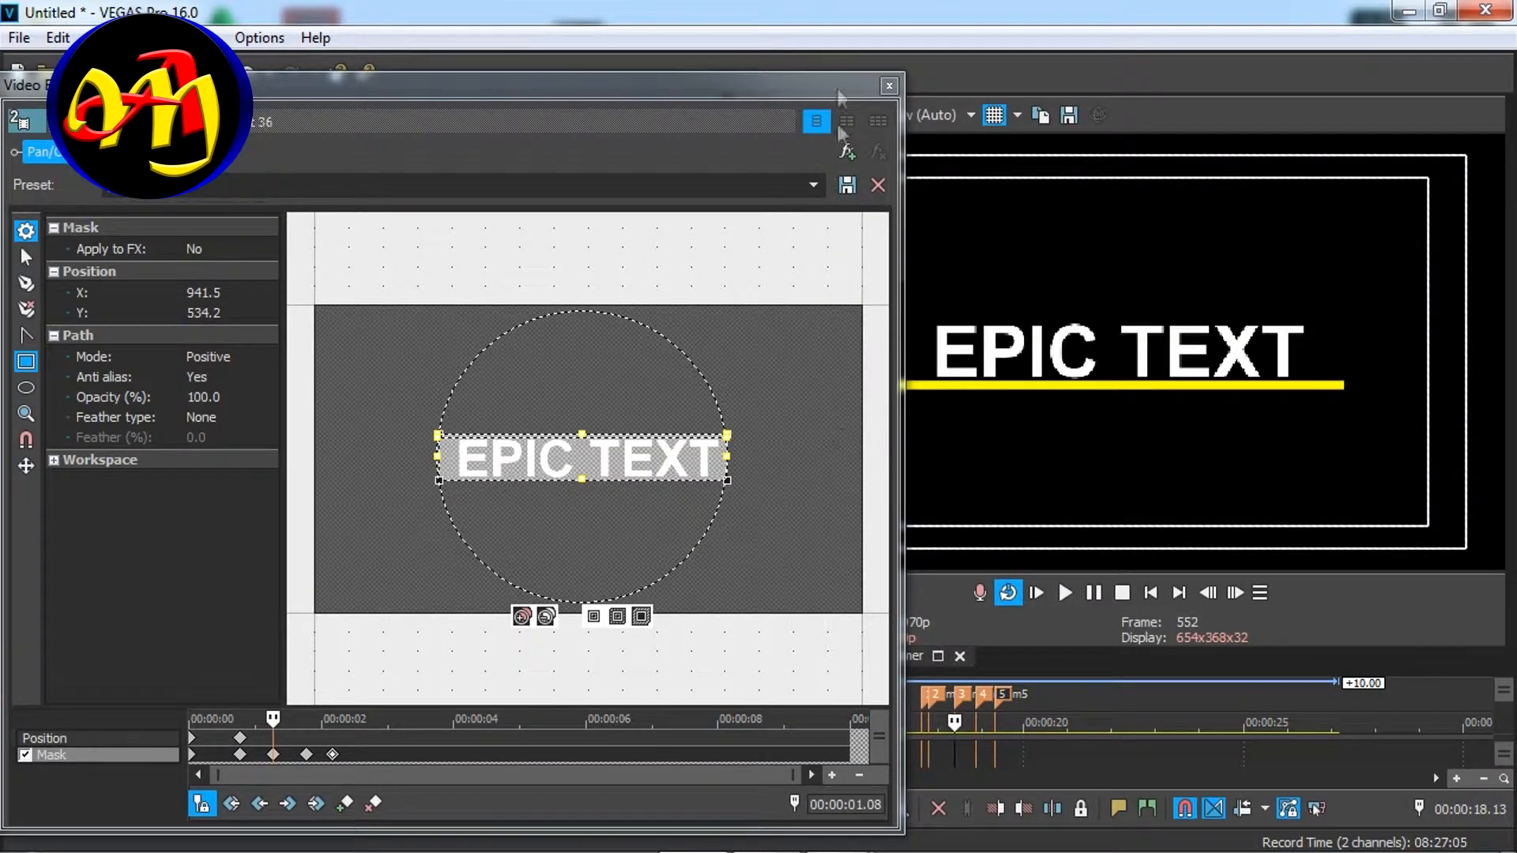
click(887, 87)
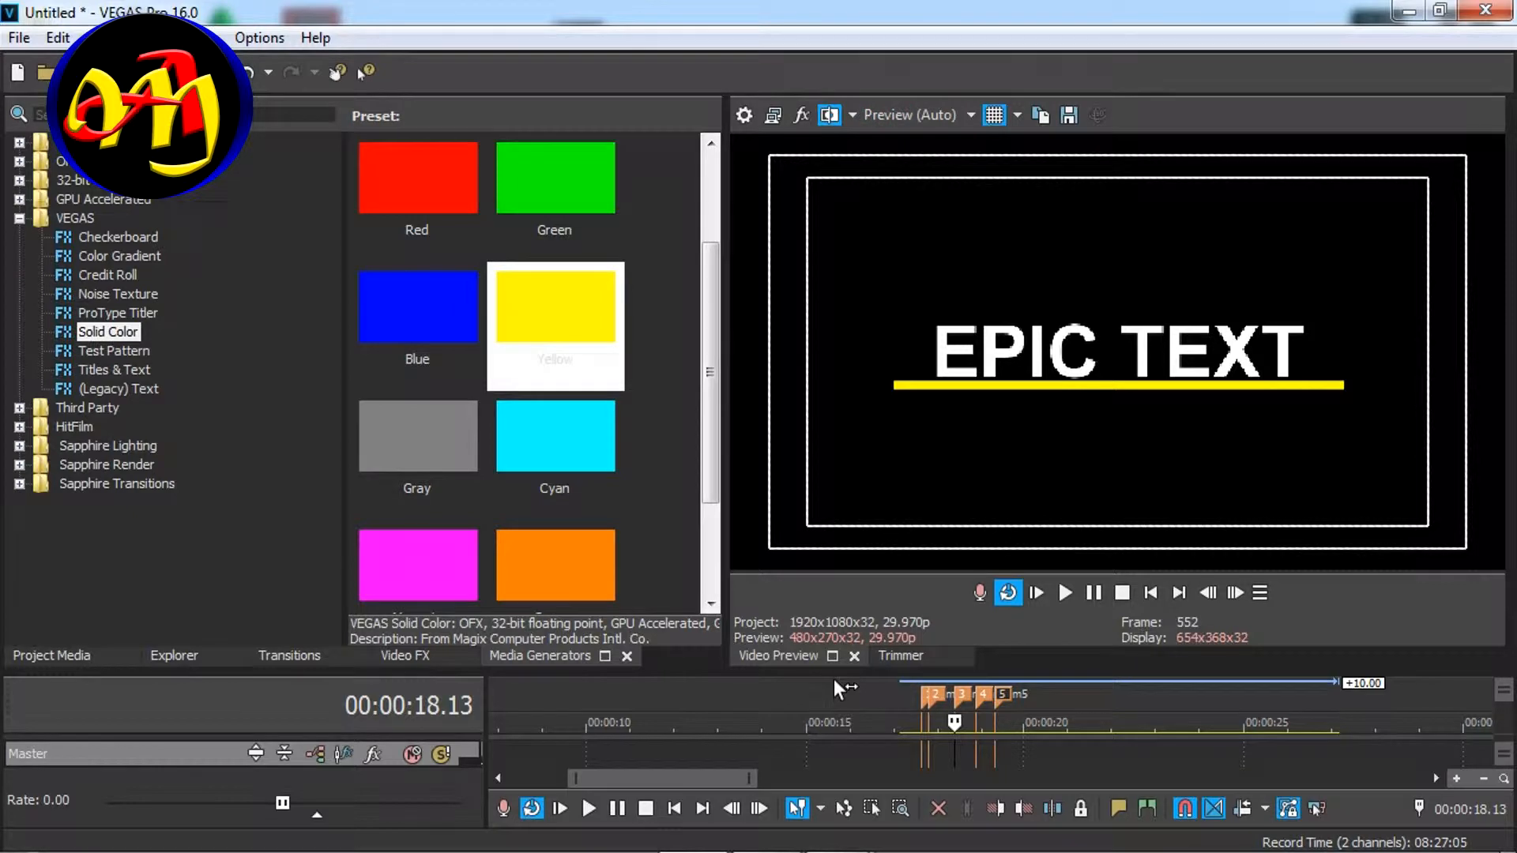
drag(834, 673, 834, 376)
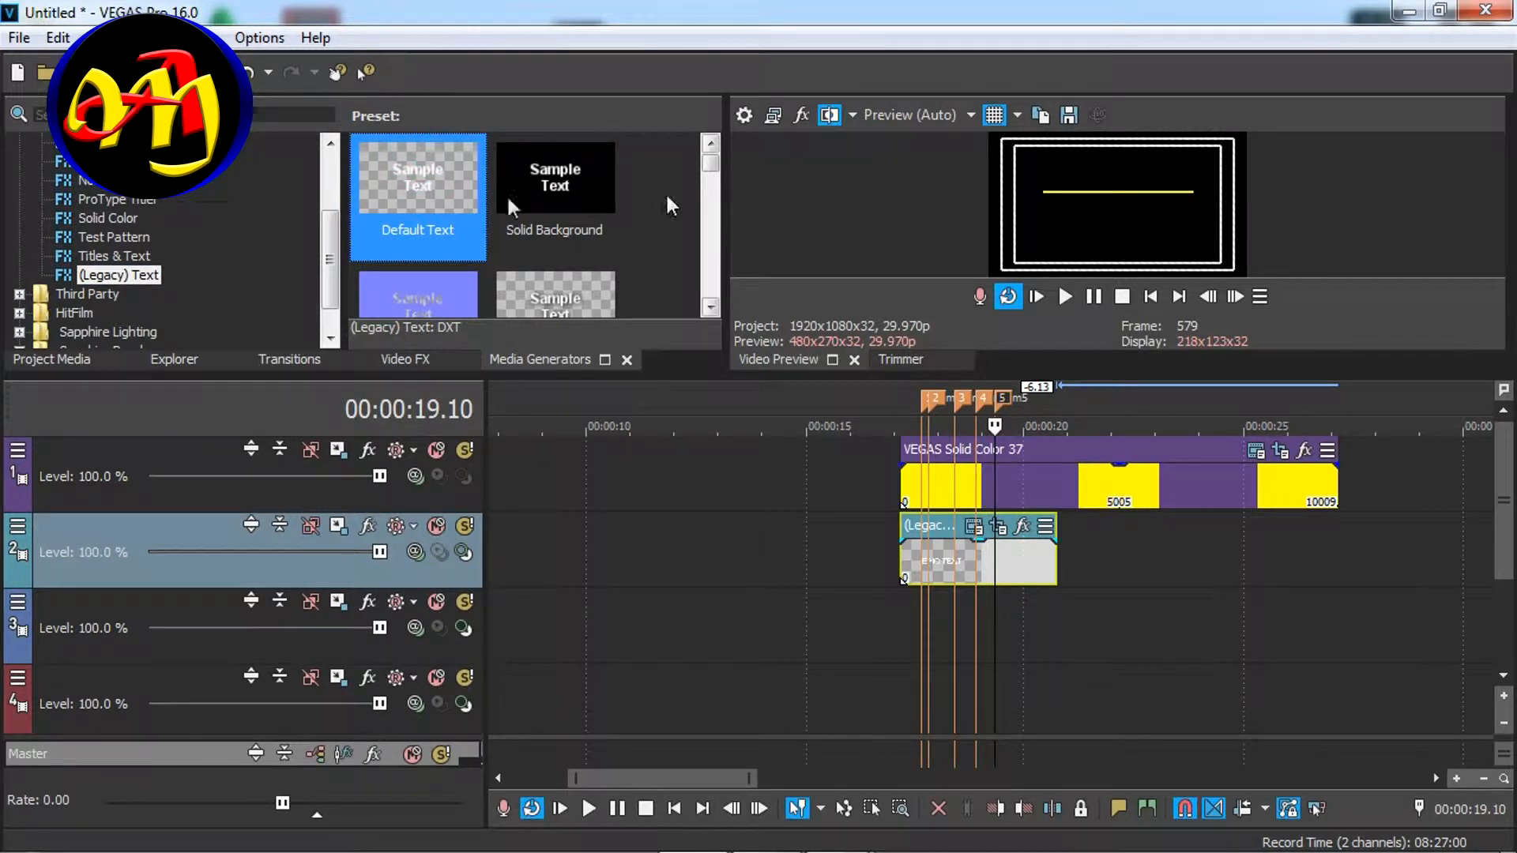
Step: Add a Default Text (Legacy) event on track 3 and replace its sample text with REVEAL
drag(380, 192, 1046, 623)
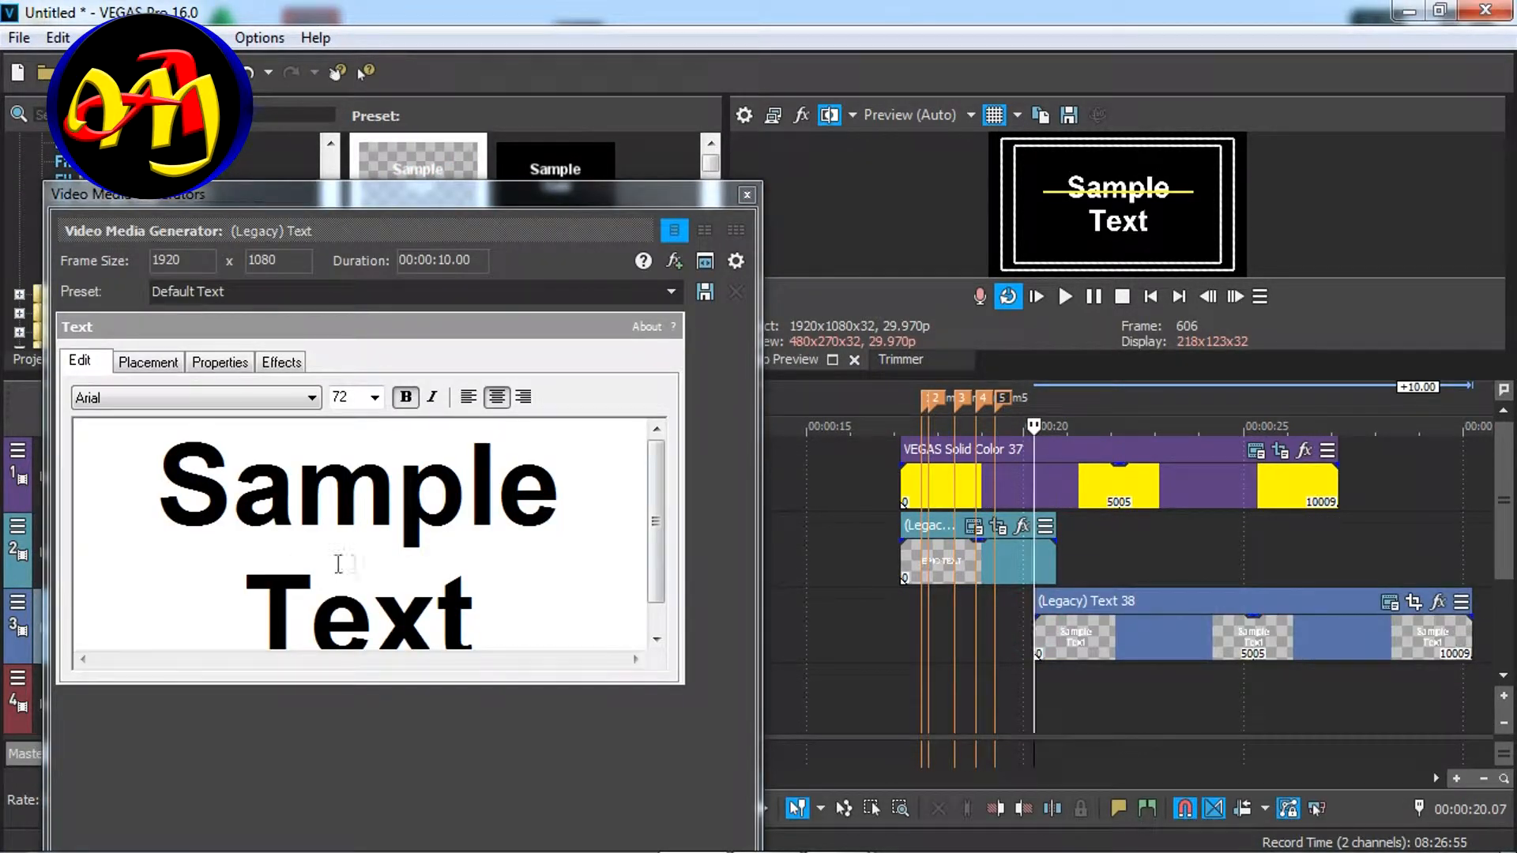
click(393, 565)
key(ctrl+a)
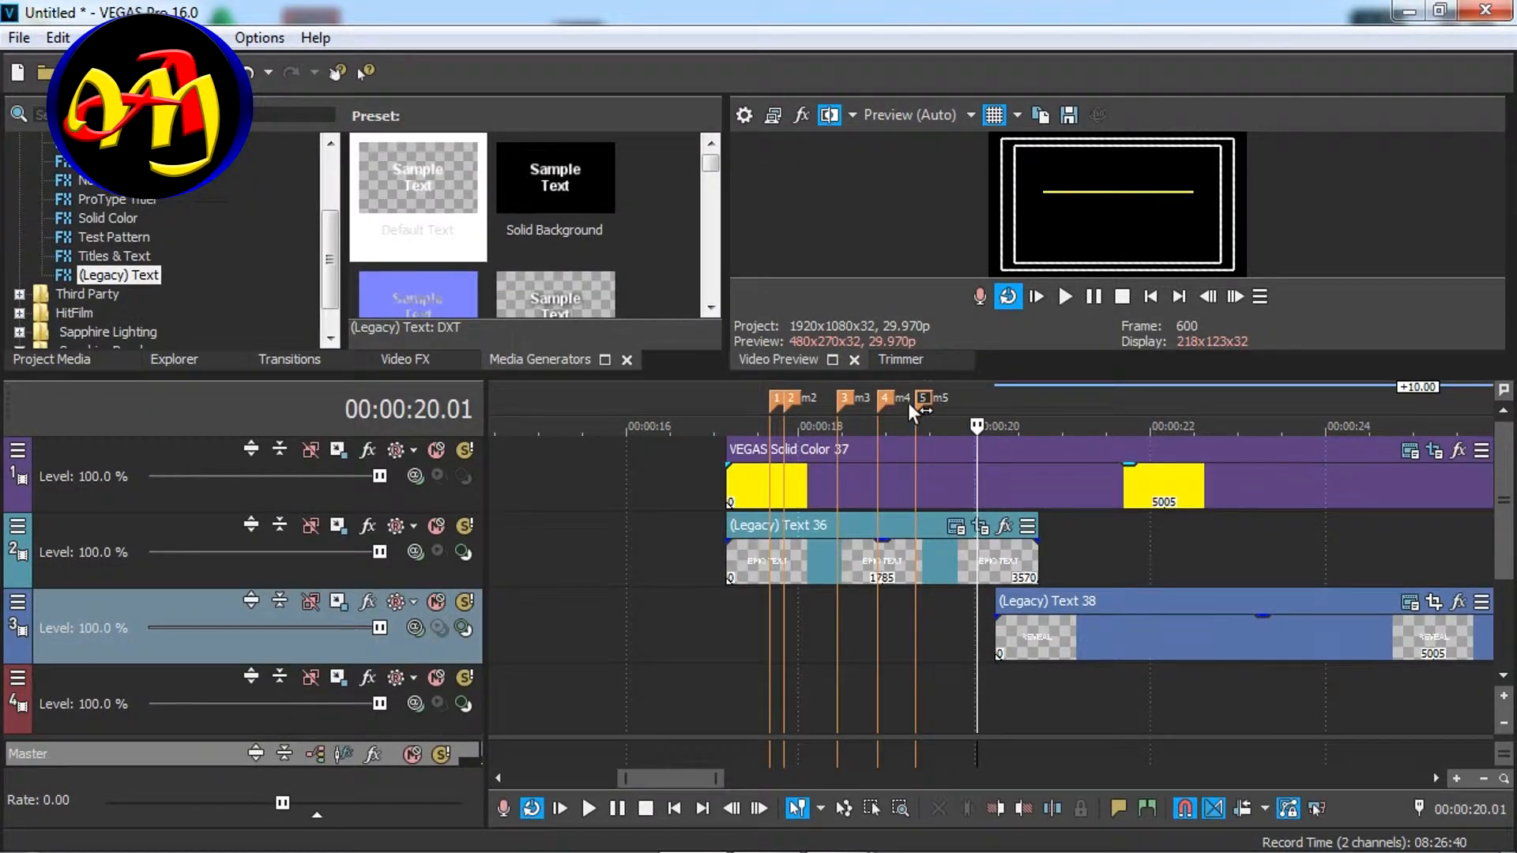
Step: Move the REVEAL text event so it starts at marker m4
click(918, 403)
mouse_move(1163, 638)
mouse_down()
mouse_move(989, 646)
mouse_move(1000, 639)
mouse_up()
click(879, 630)
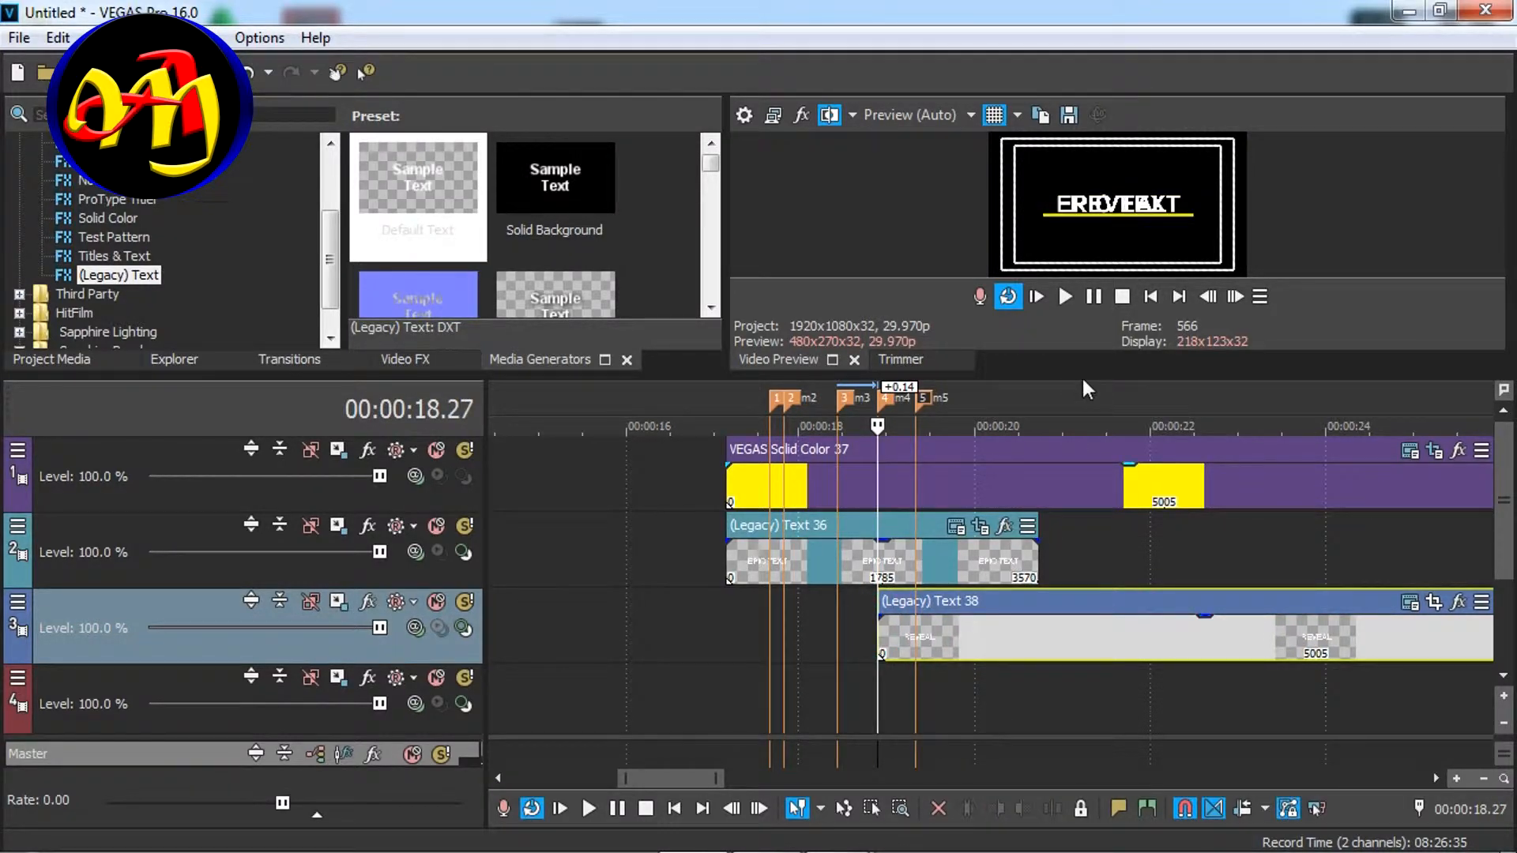
Step: Inspect the overlapping texts in an enlarged preview and mute the EPIC TEXT track
drag(1084, 377, 1083, 532)
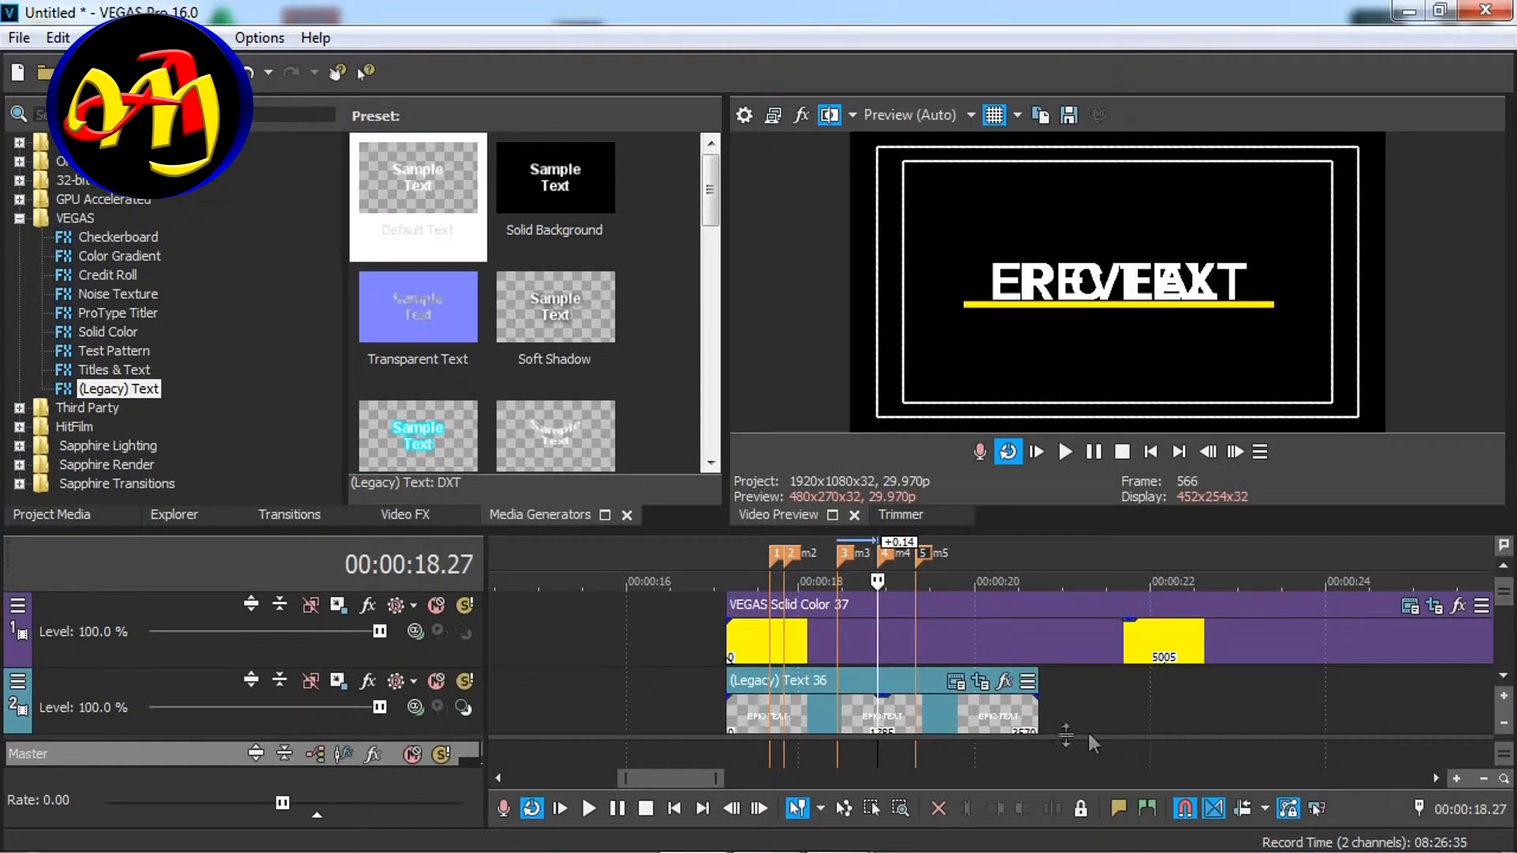
drag(1133, 530, 1135, 360)
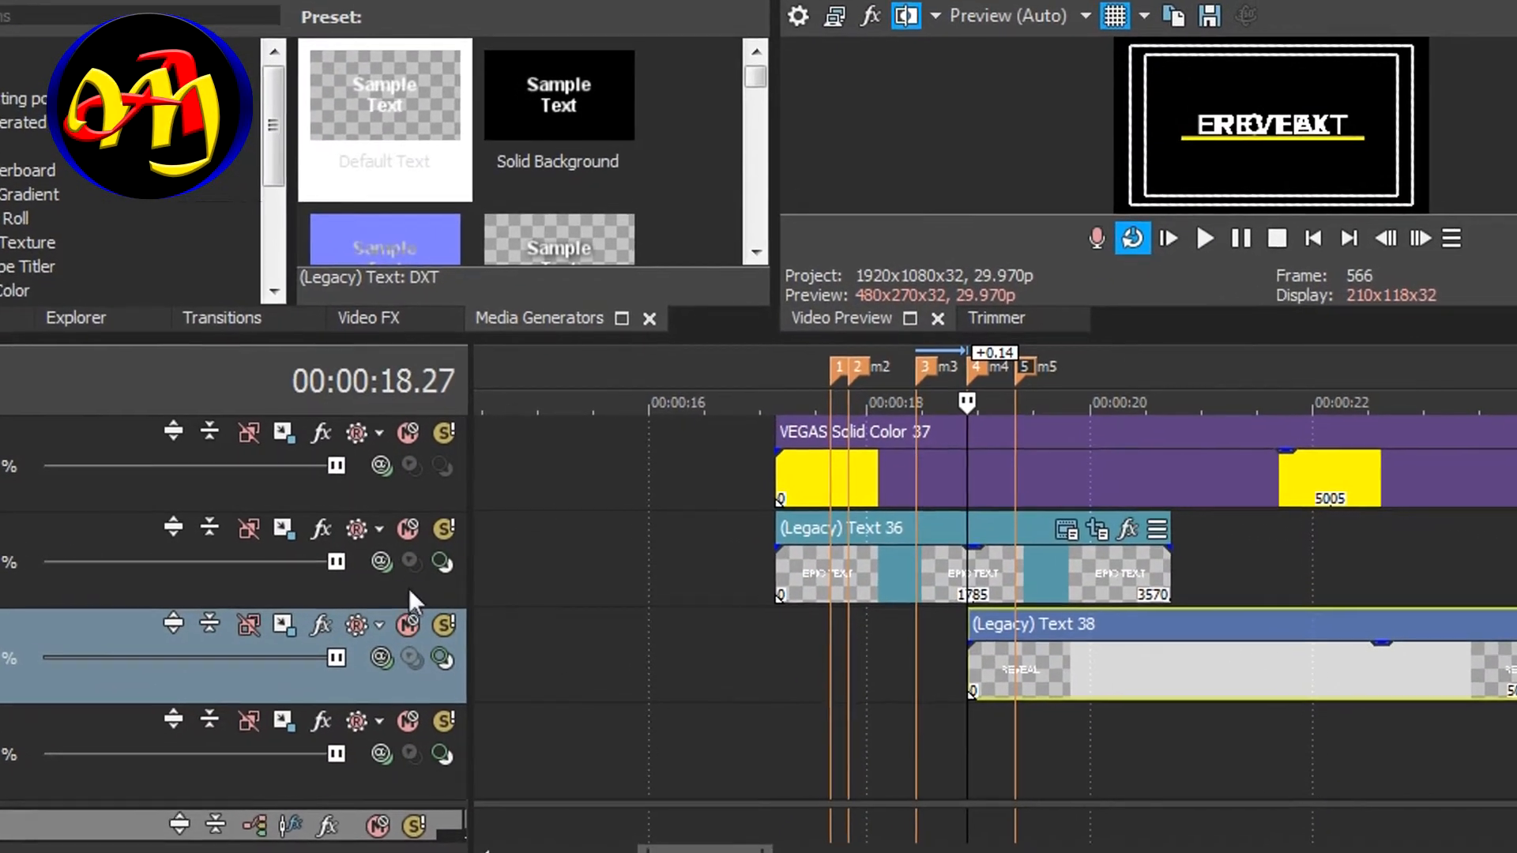
click(399, 531)
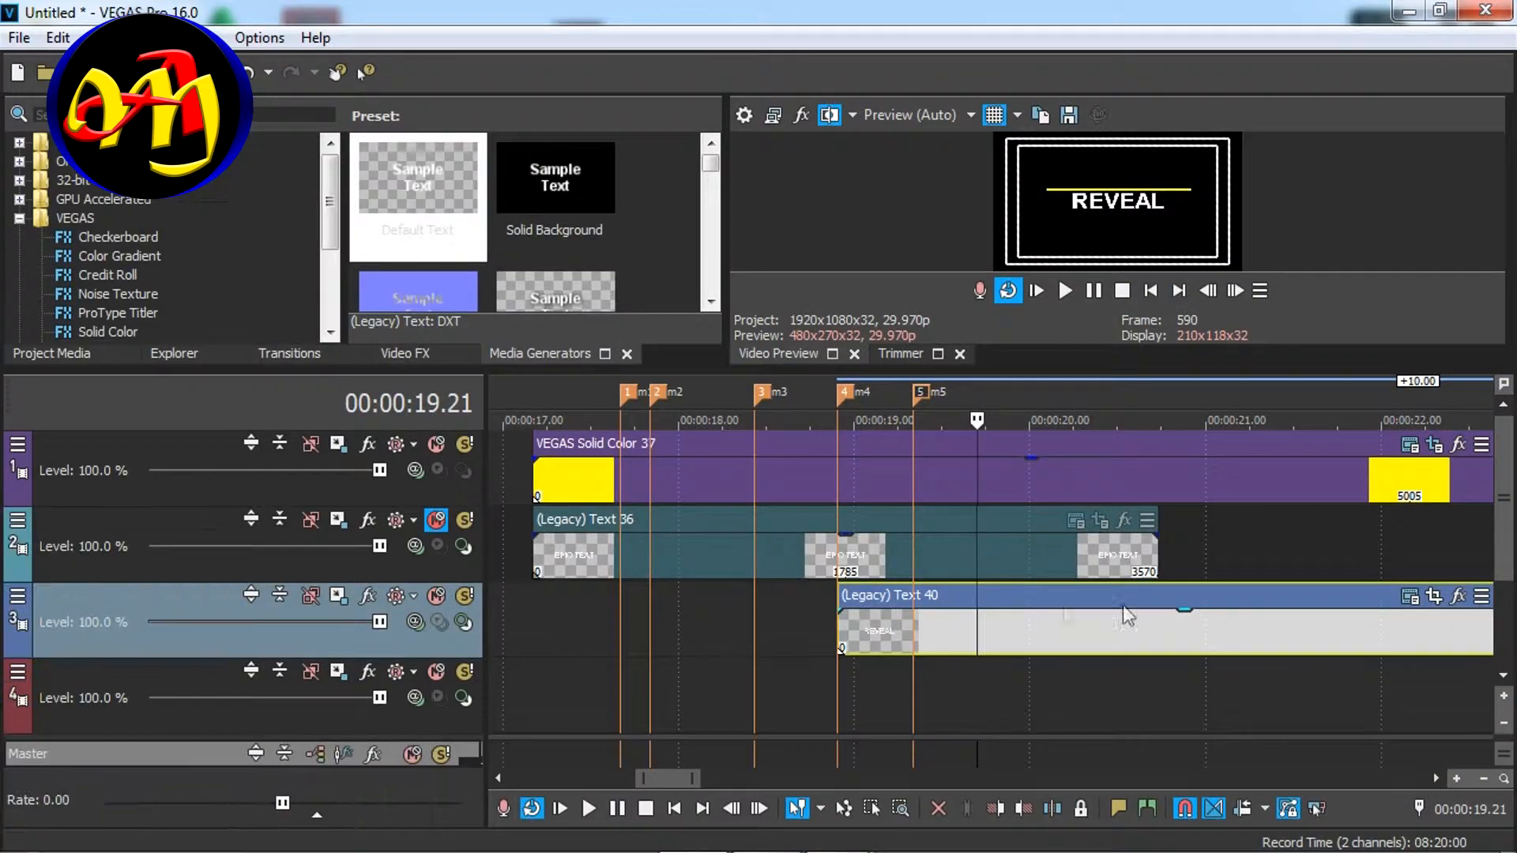
Step: Enable the Mask in the REVEAL event's Pan/Crop and draw a thin, wide rectangular mask just below the text
click(1433, 597)
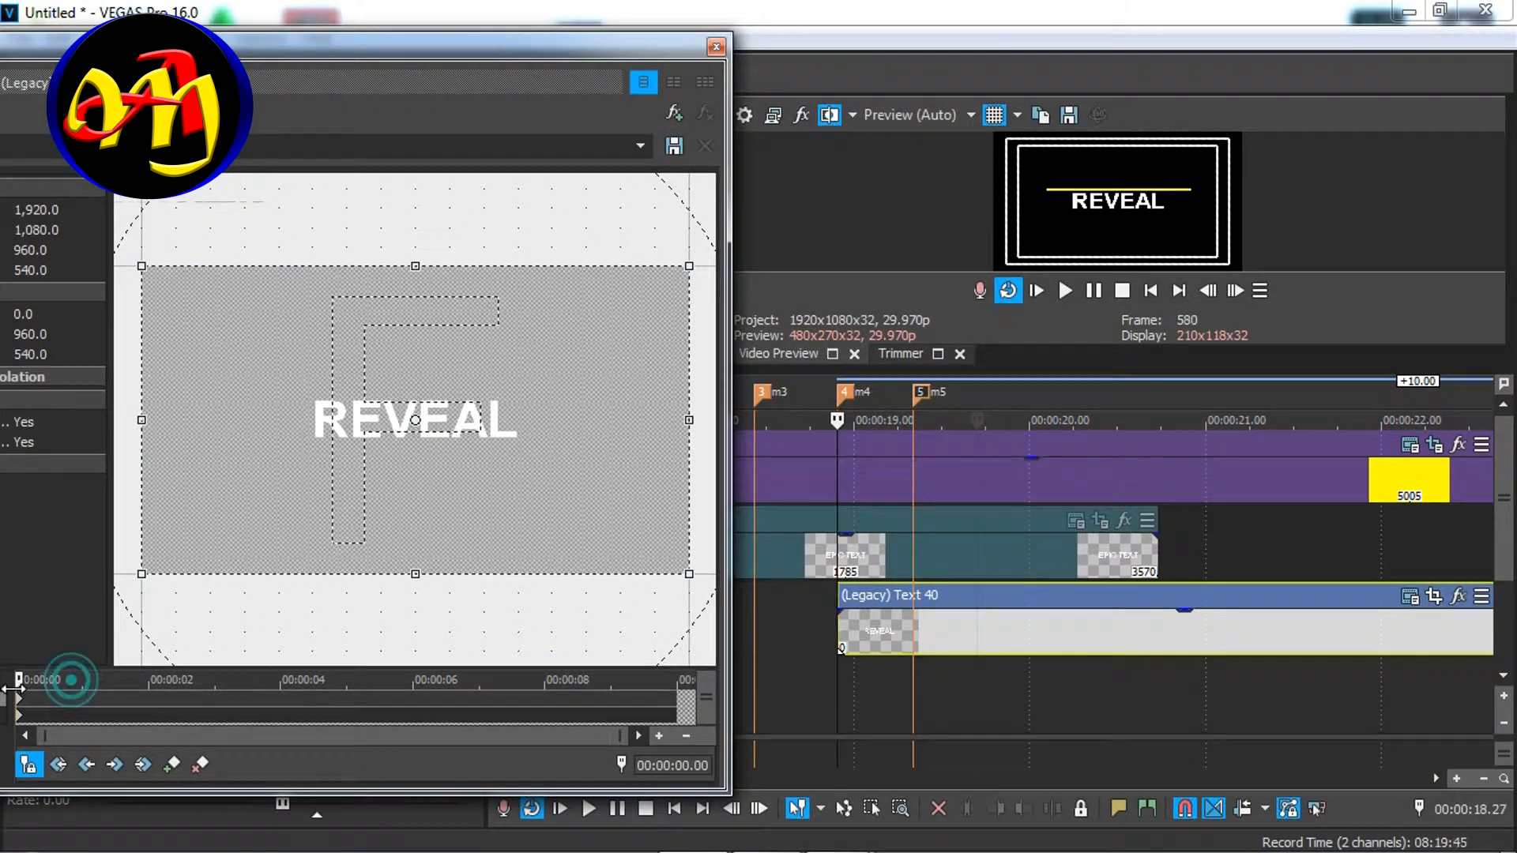
drag(227, 60, 541, 34)
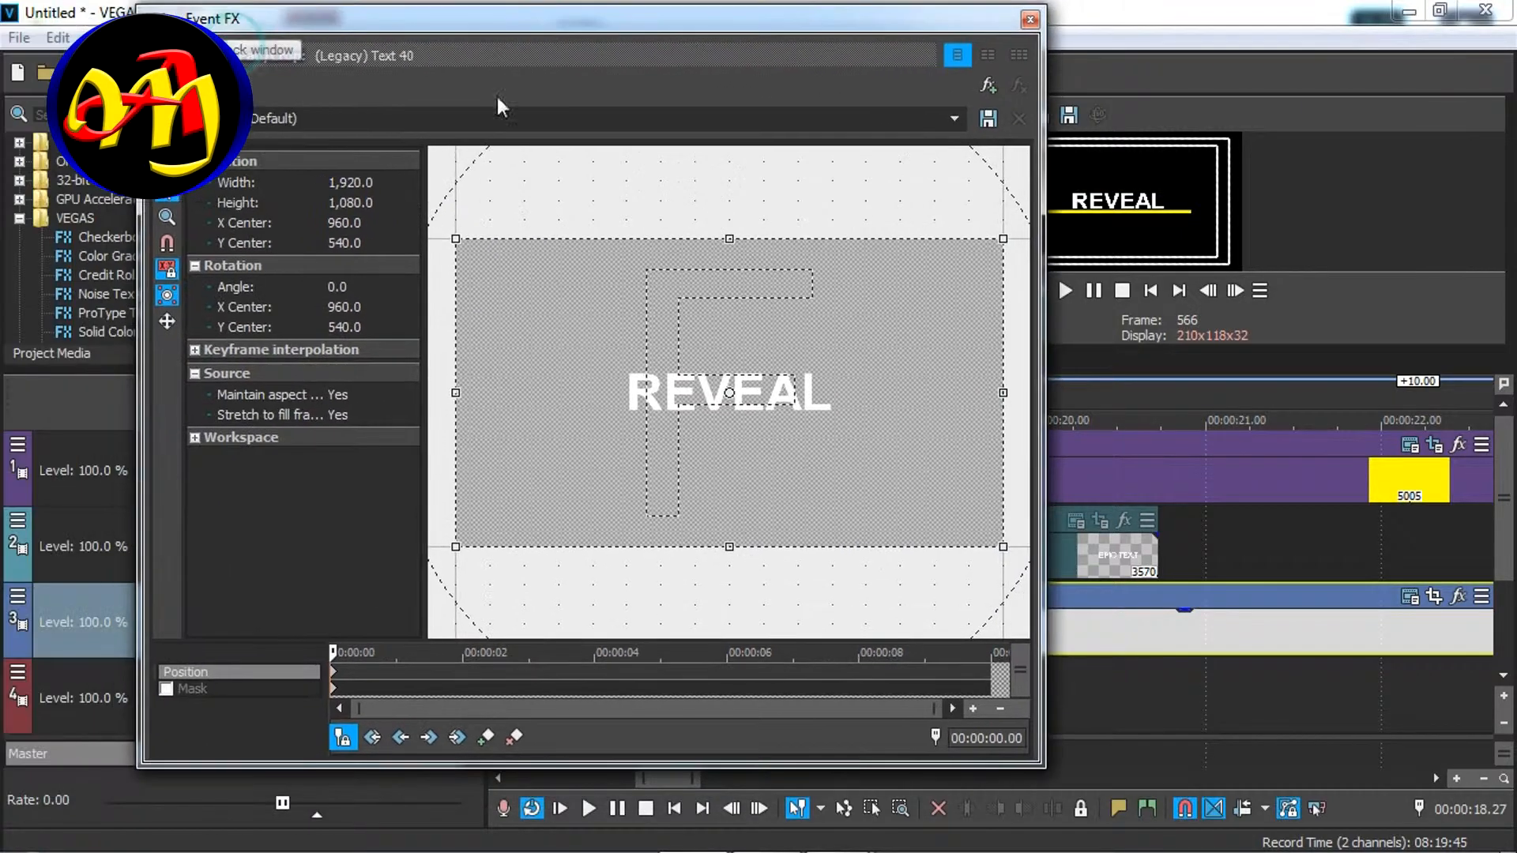
click(166, 689)
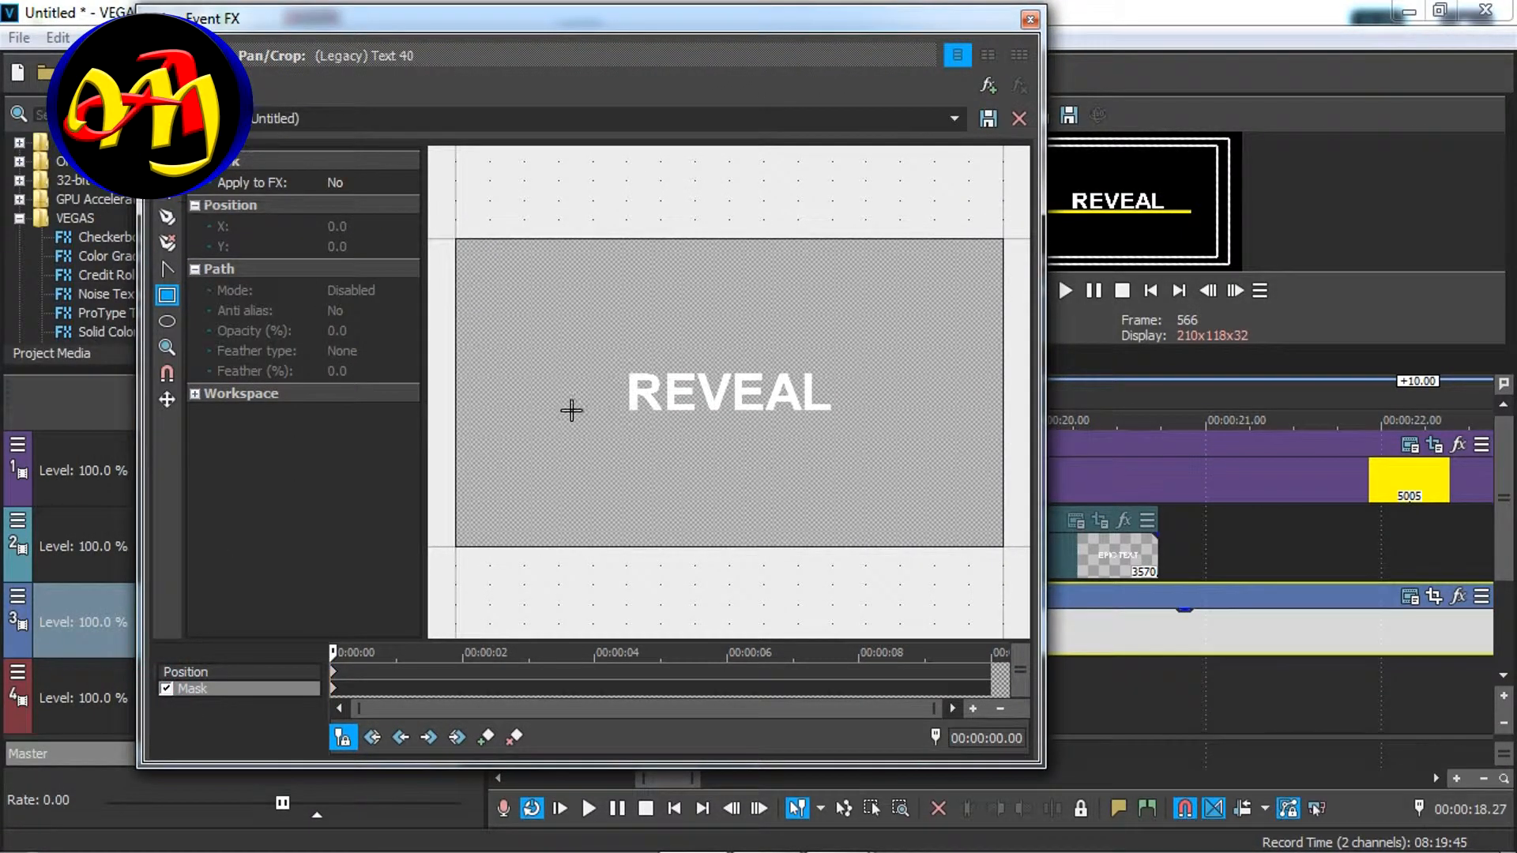
drag(475, 426, 813, 440)
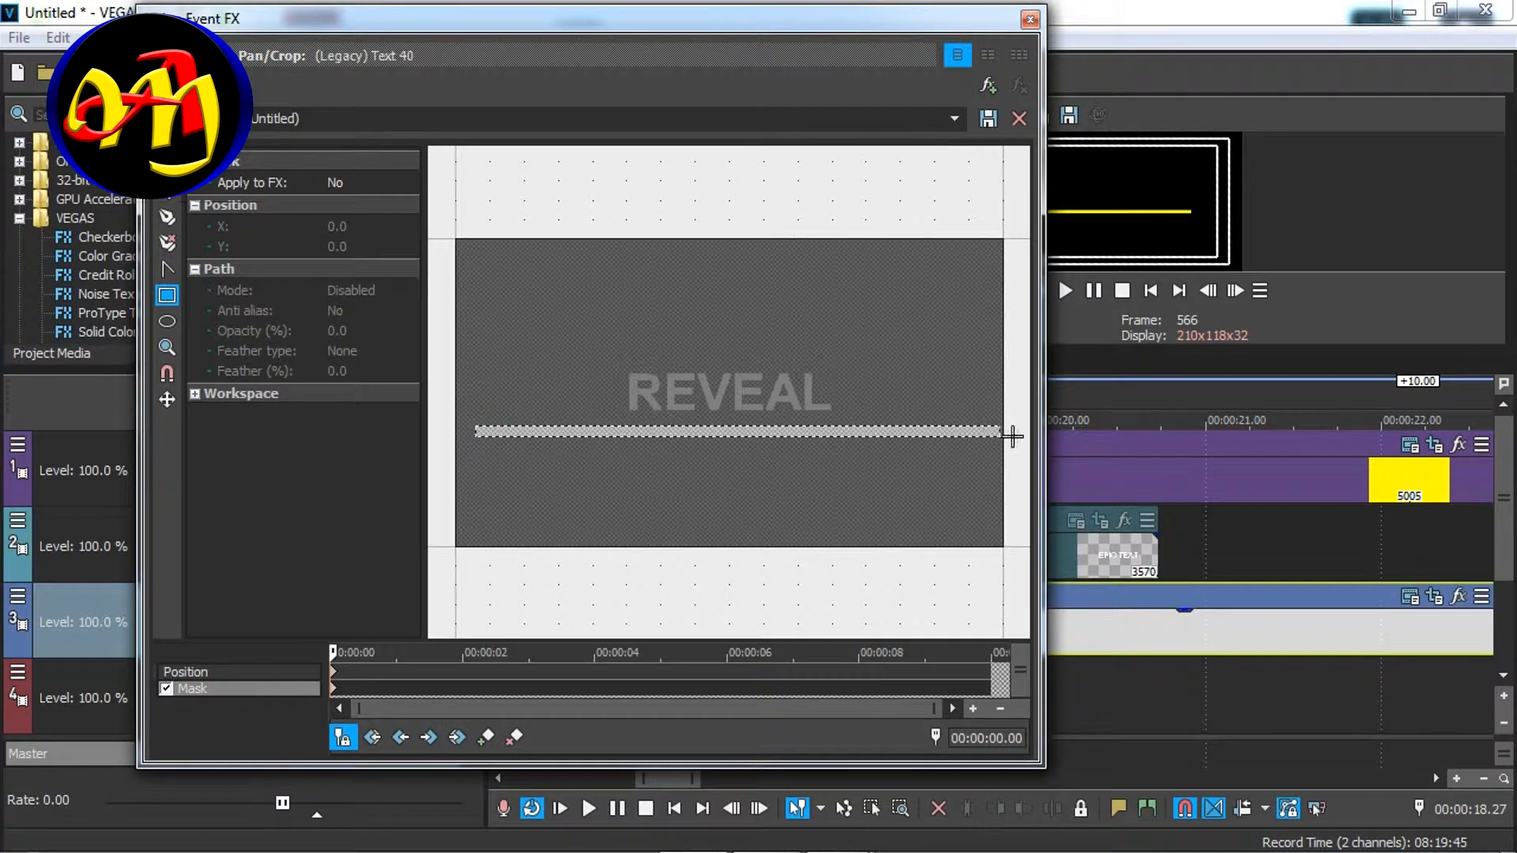
Step: Nudge the REVEAL mask up to Y 639.8 so it sits directly against the bottom of the letters
key(Up)
key(Up)
key(Up)
key(Up)
key(Up)
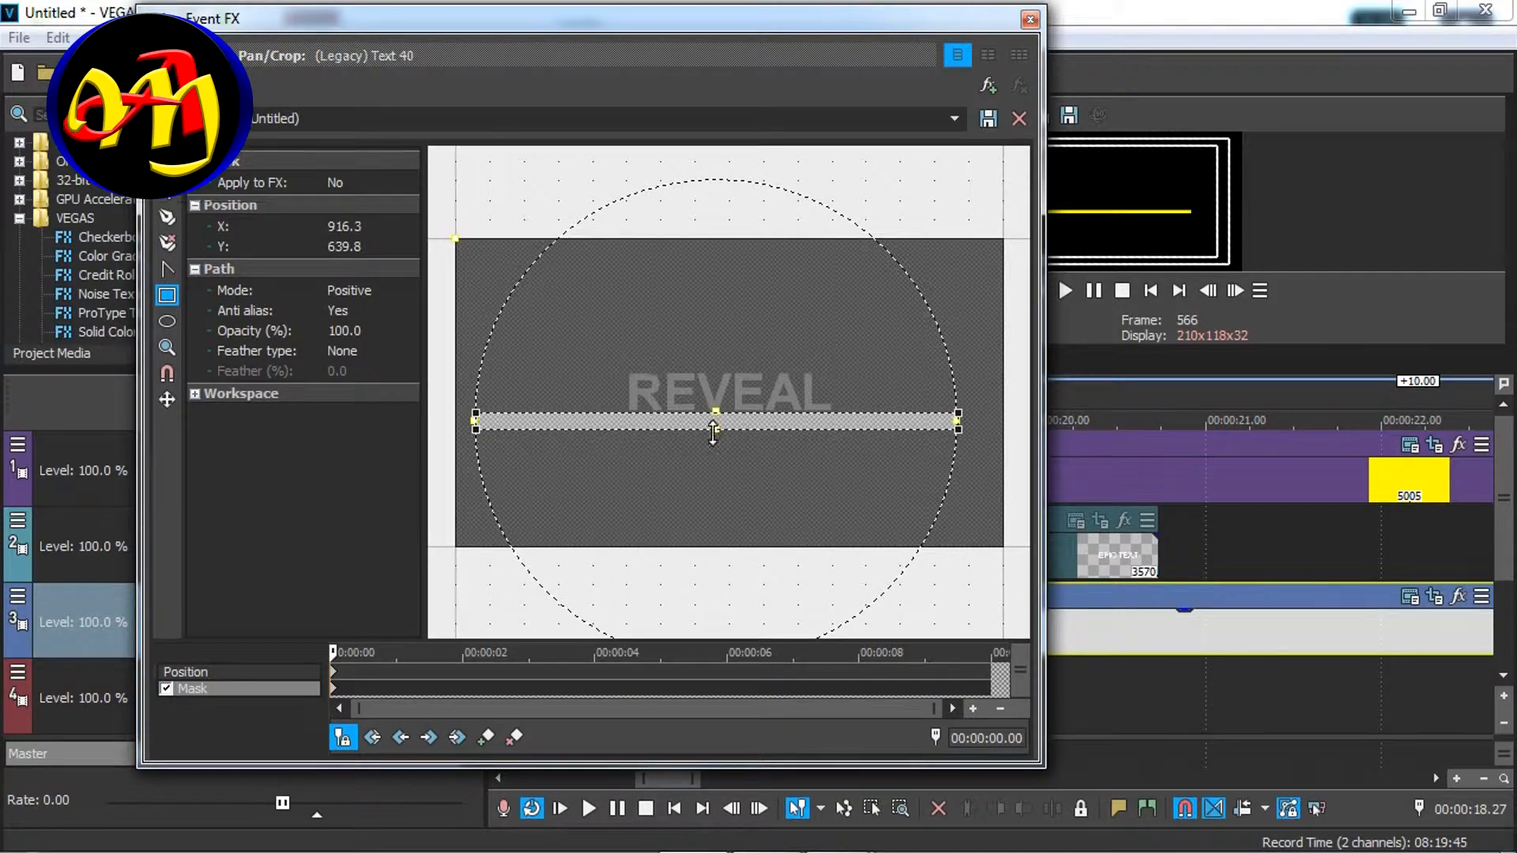
Step: Open the EPIC TEXT event's Pan/Crop and move the cursor to its Mask keyframe just past marker m4
drag(898, 19, 412, 80)
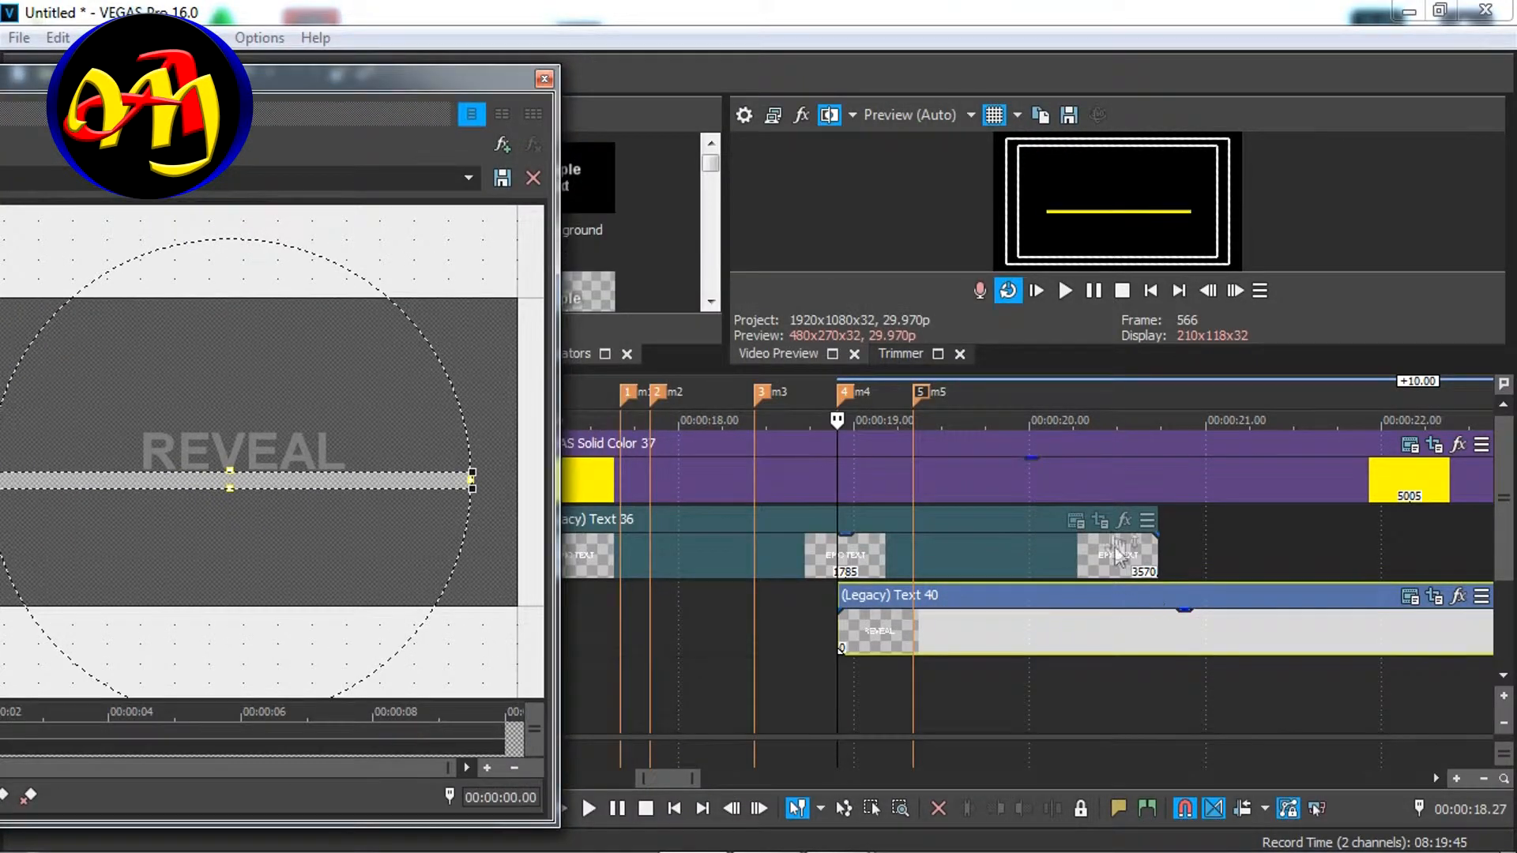
click(1100, 522)
drag(456, 76, 662, 630)
click(581, 545)
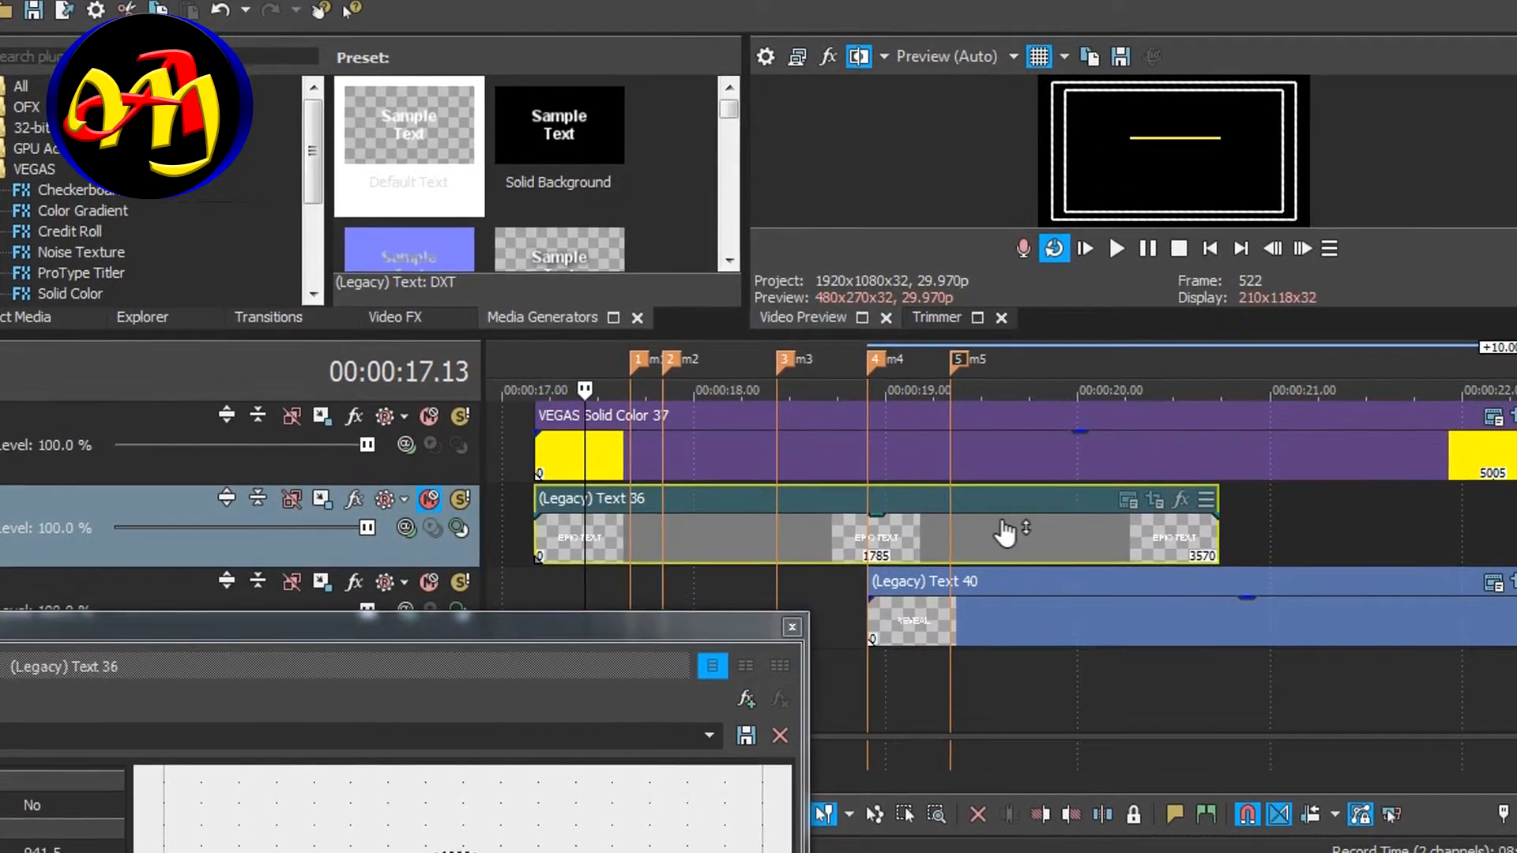
click(904, 531)
click(1155, 501)
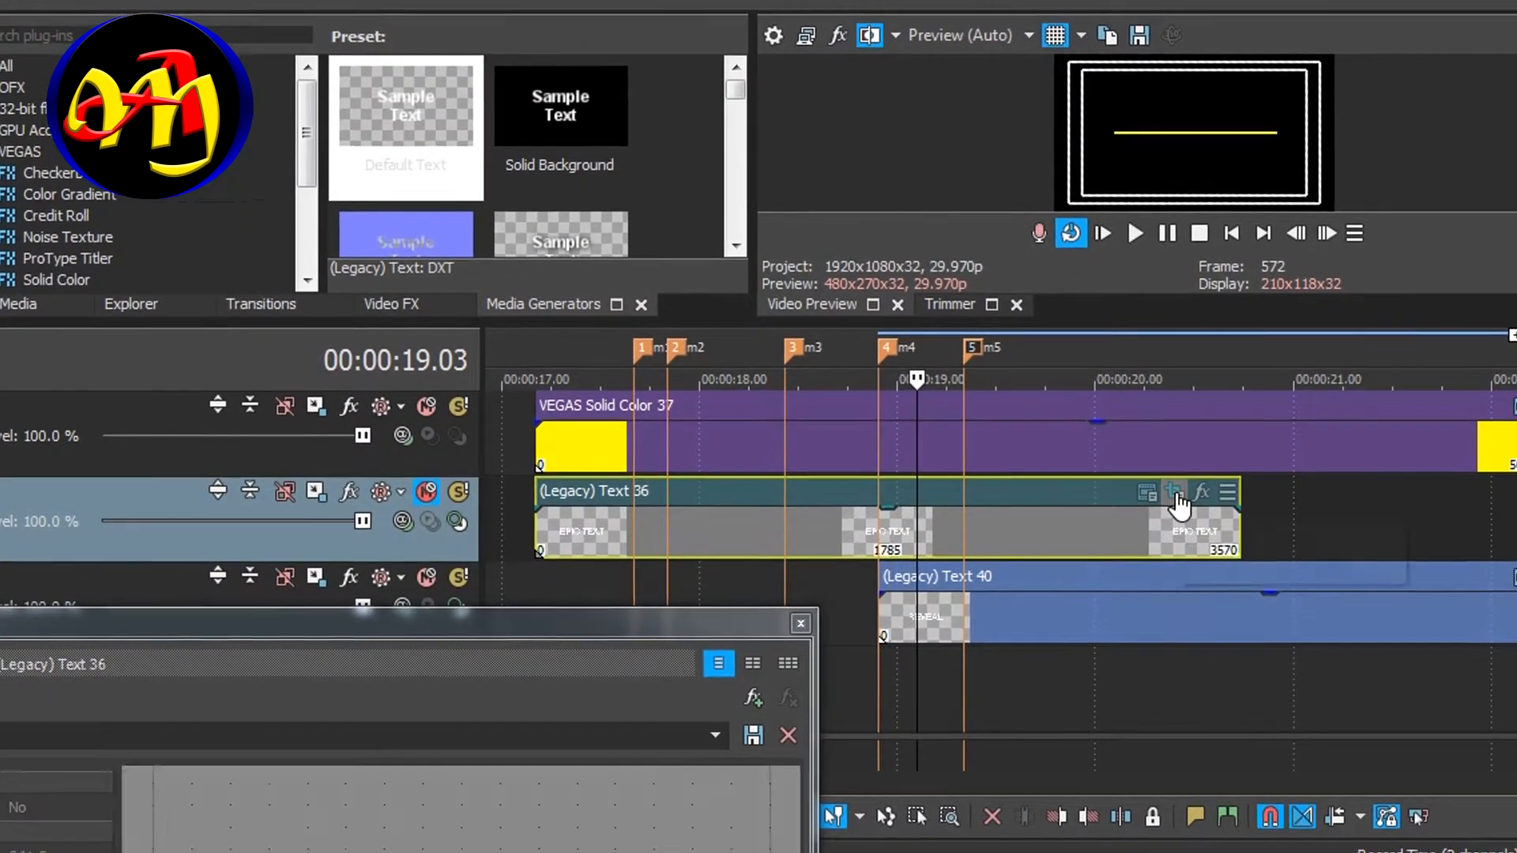
drag(553, 622, 833, 64)
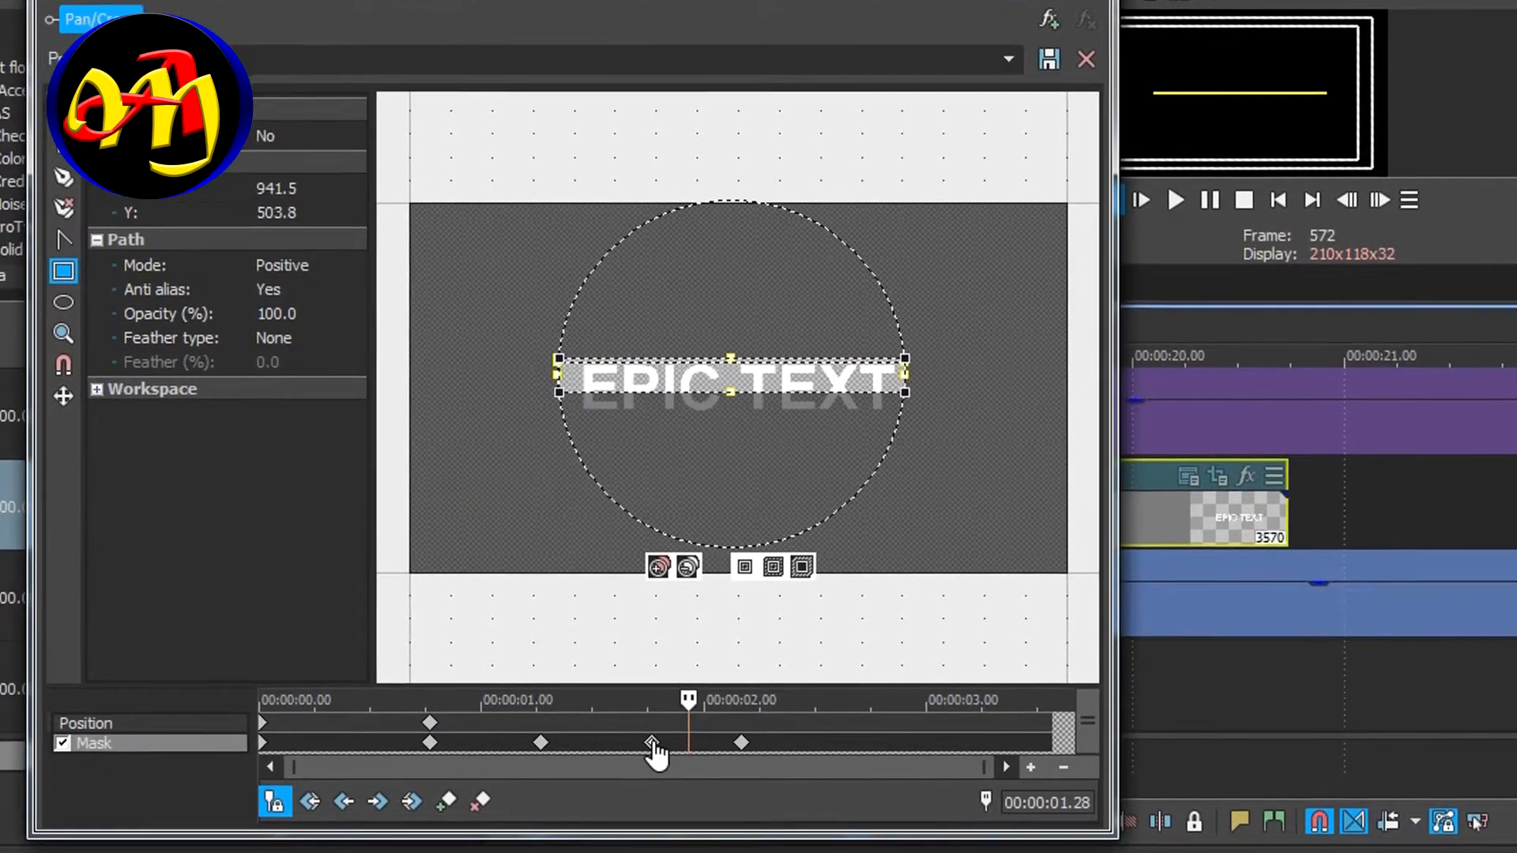
click(652, 743)
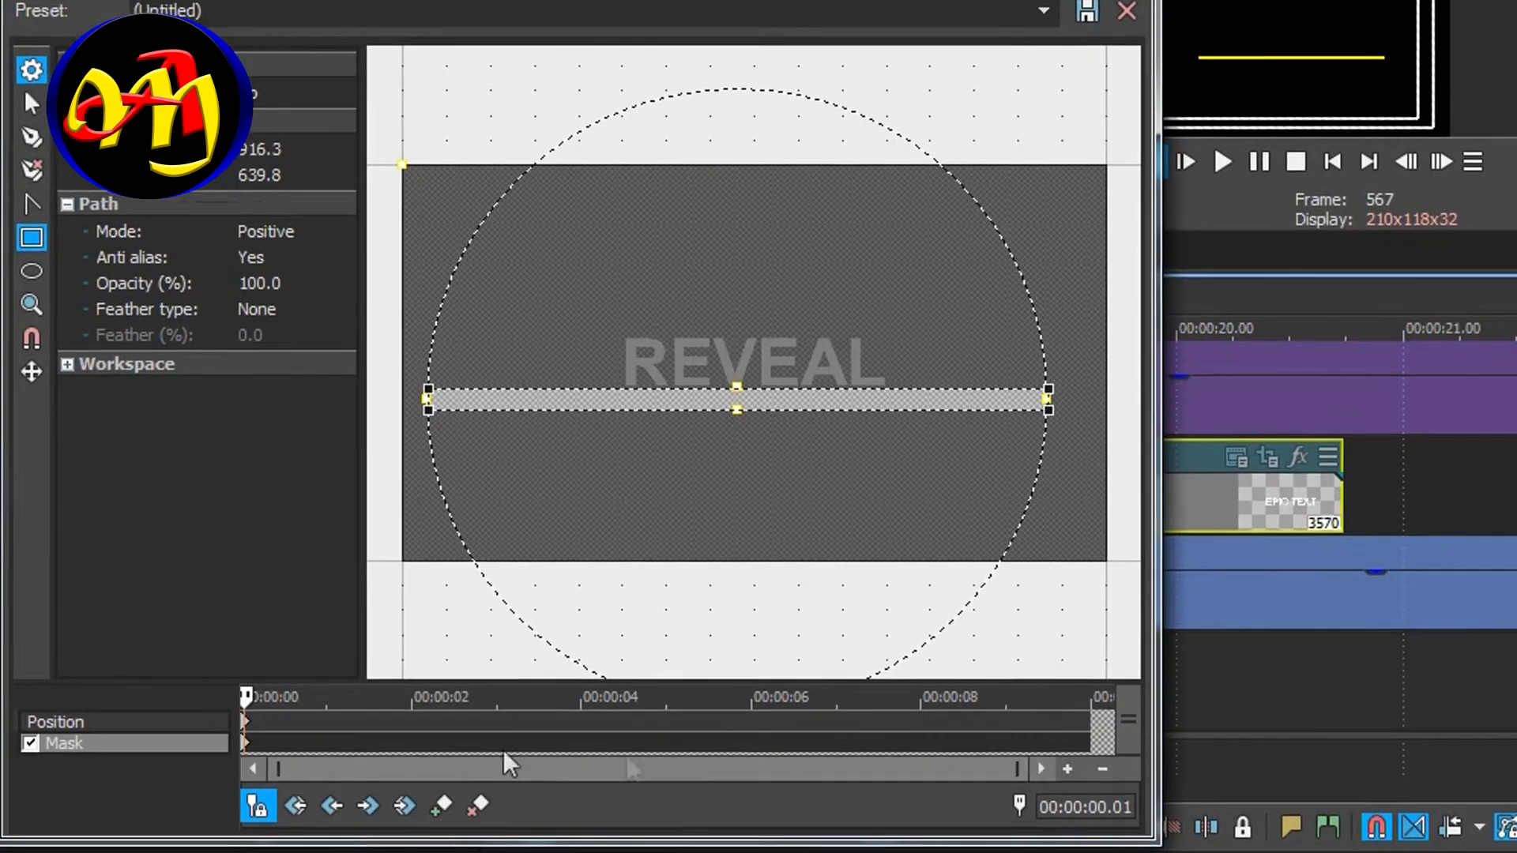
Step: Add a Mask keyframe to the REVEAL event at 00:00:00.01
scroll(308, 773, up, 8)
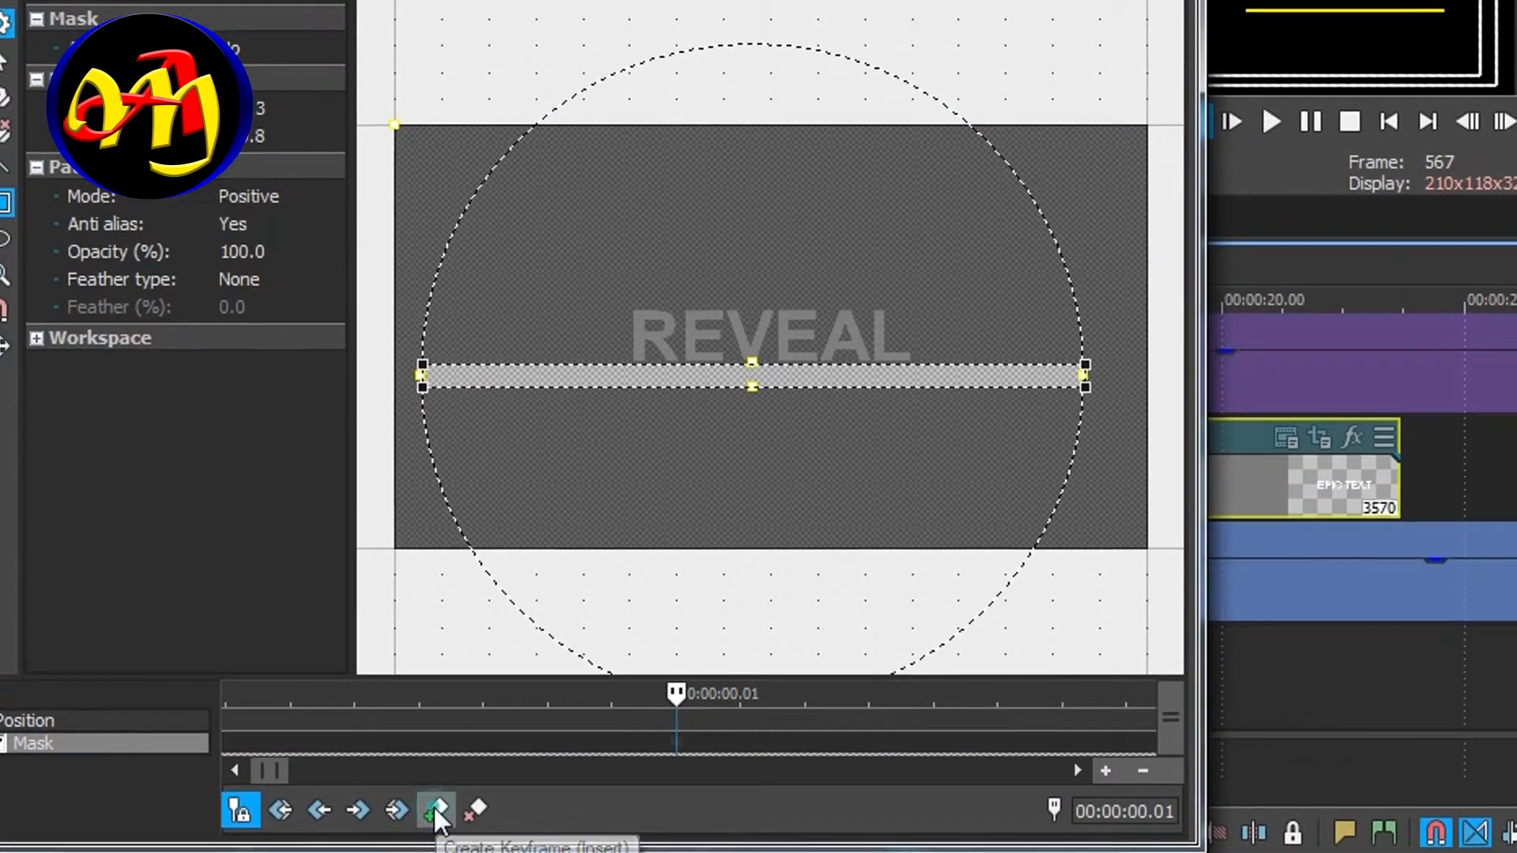
click(435, 807)
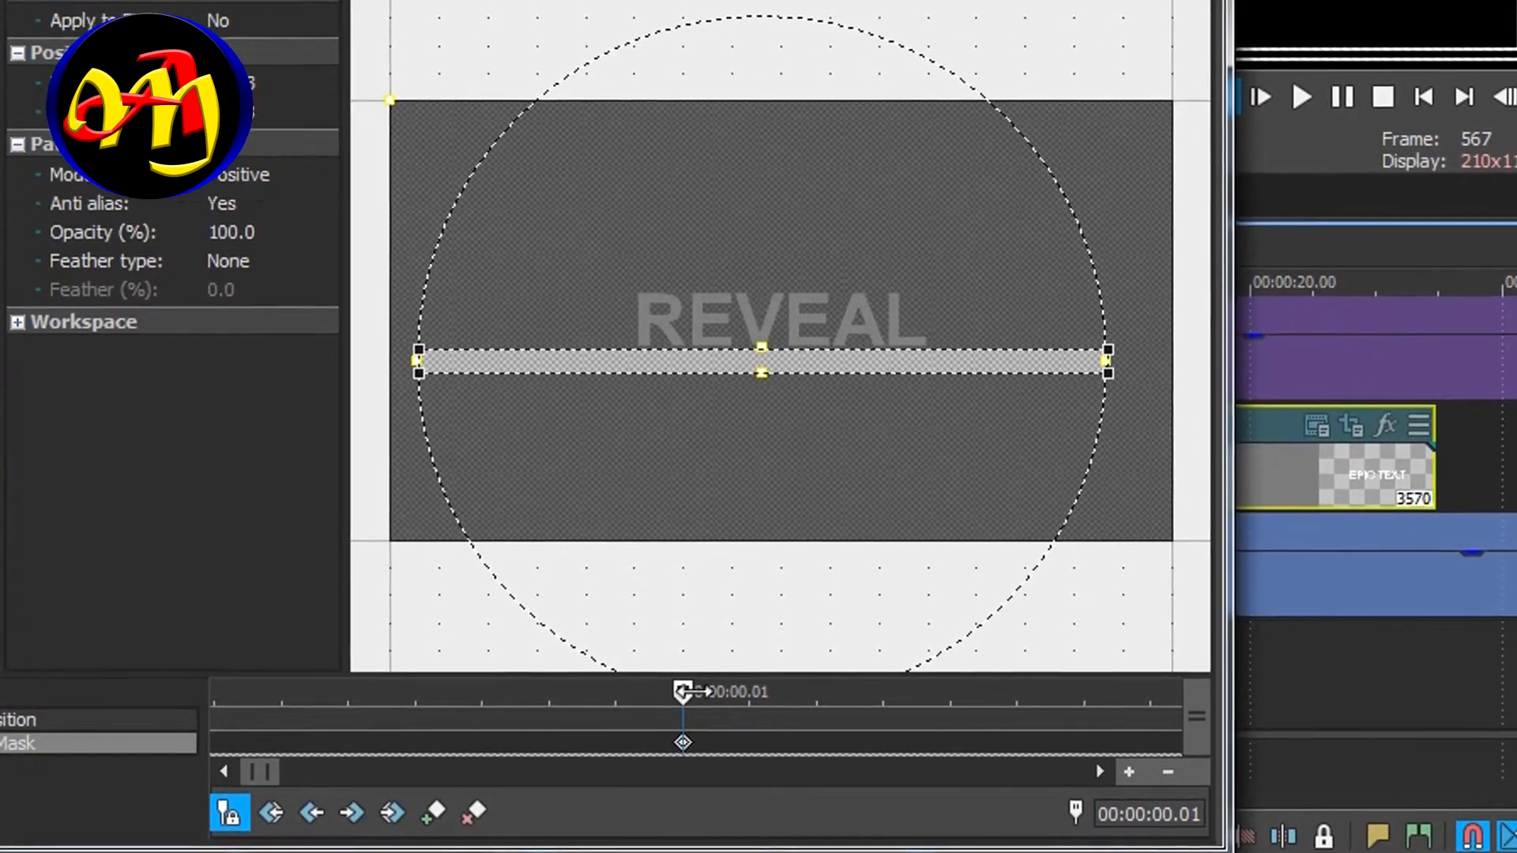
scroll(944, 712, down, 5)
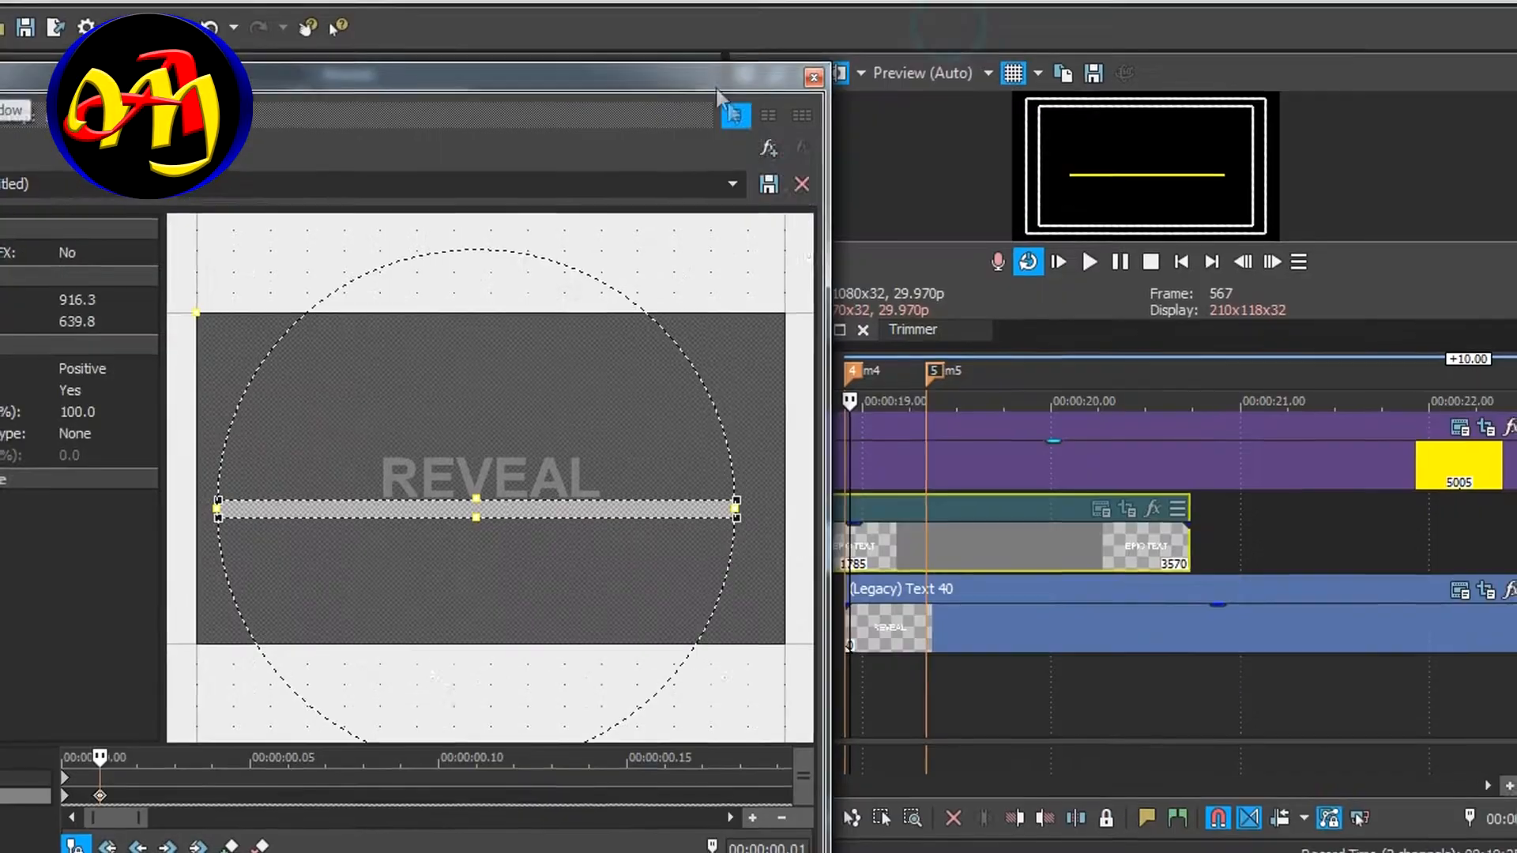
Step: Add a REVEAL Mask keyframe at marker m5, 00:00:00.13, and stretch the mask's top edge up over the whole text
click(933, 369)
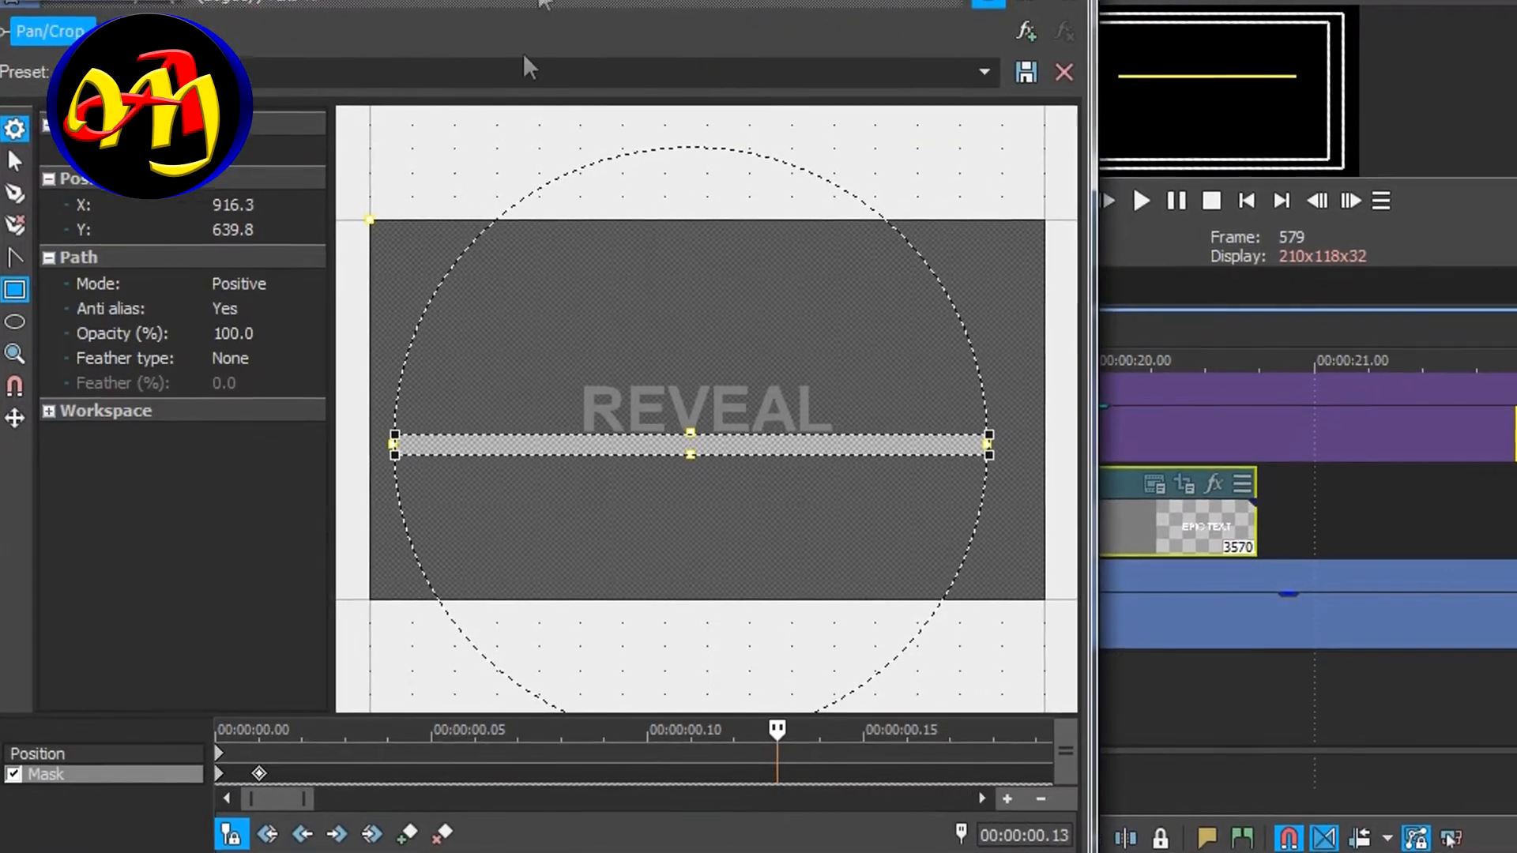
click(407, 833)
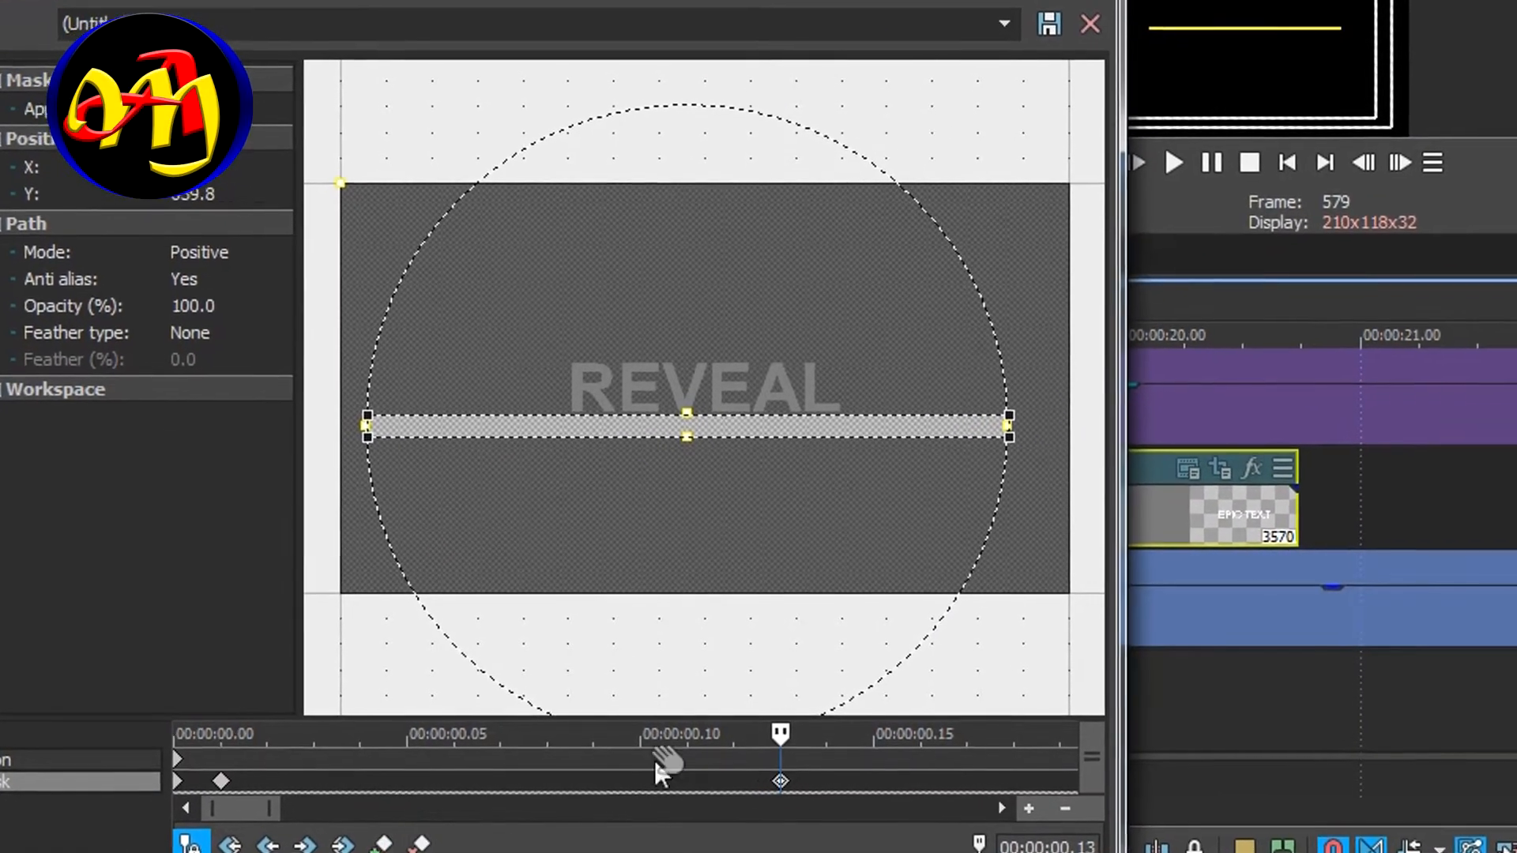
drag(684, 392, 688, 340)
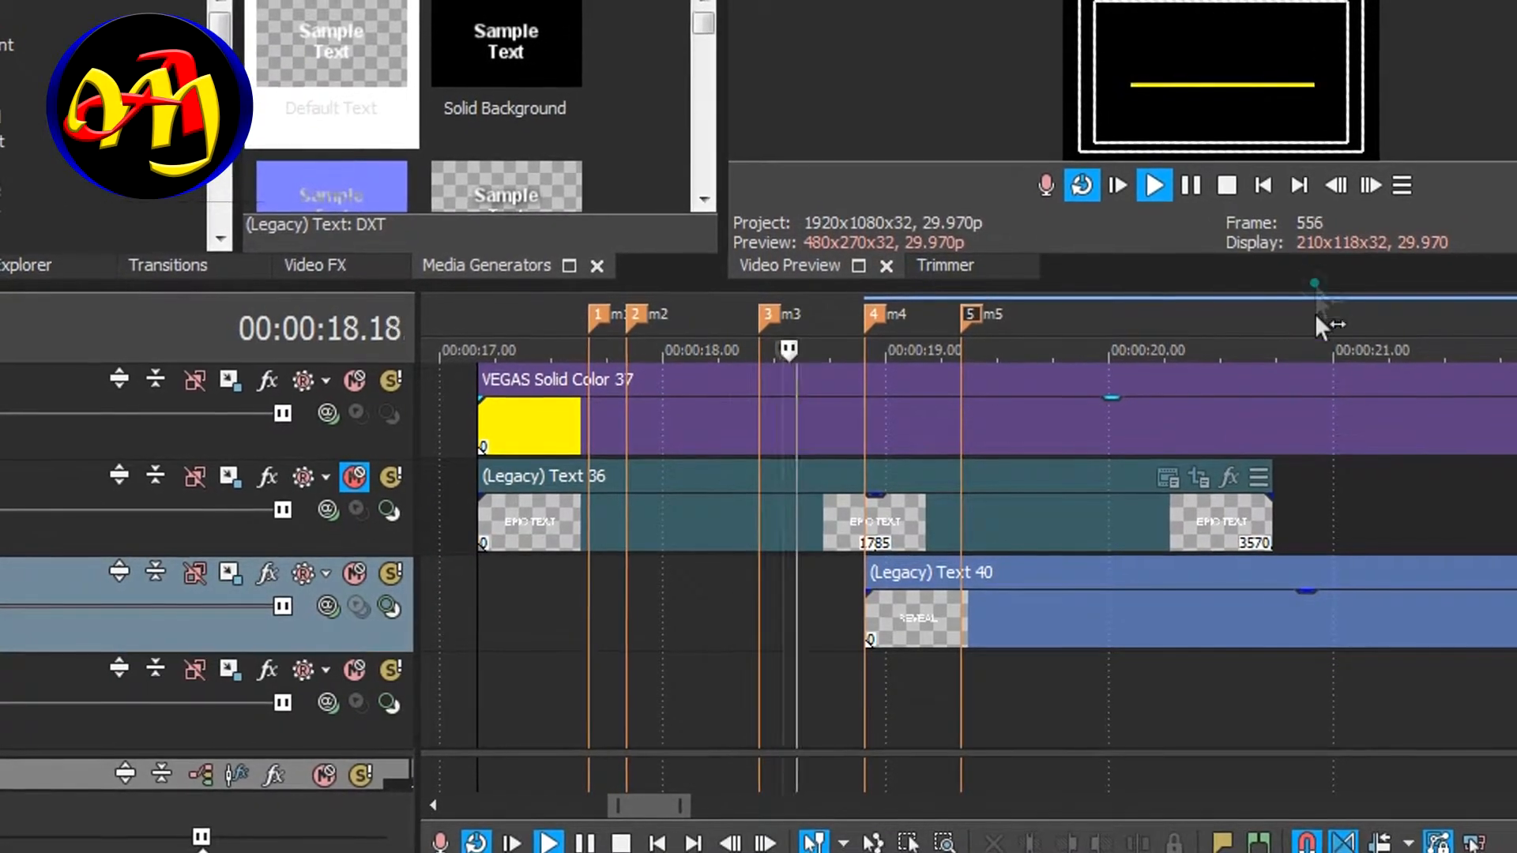
Step: Play back the animation in an enlarged preview to check the REVEAL mask while EPIC TEXT is muted
key(space)
drag(1258, 297, 1213, 533)
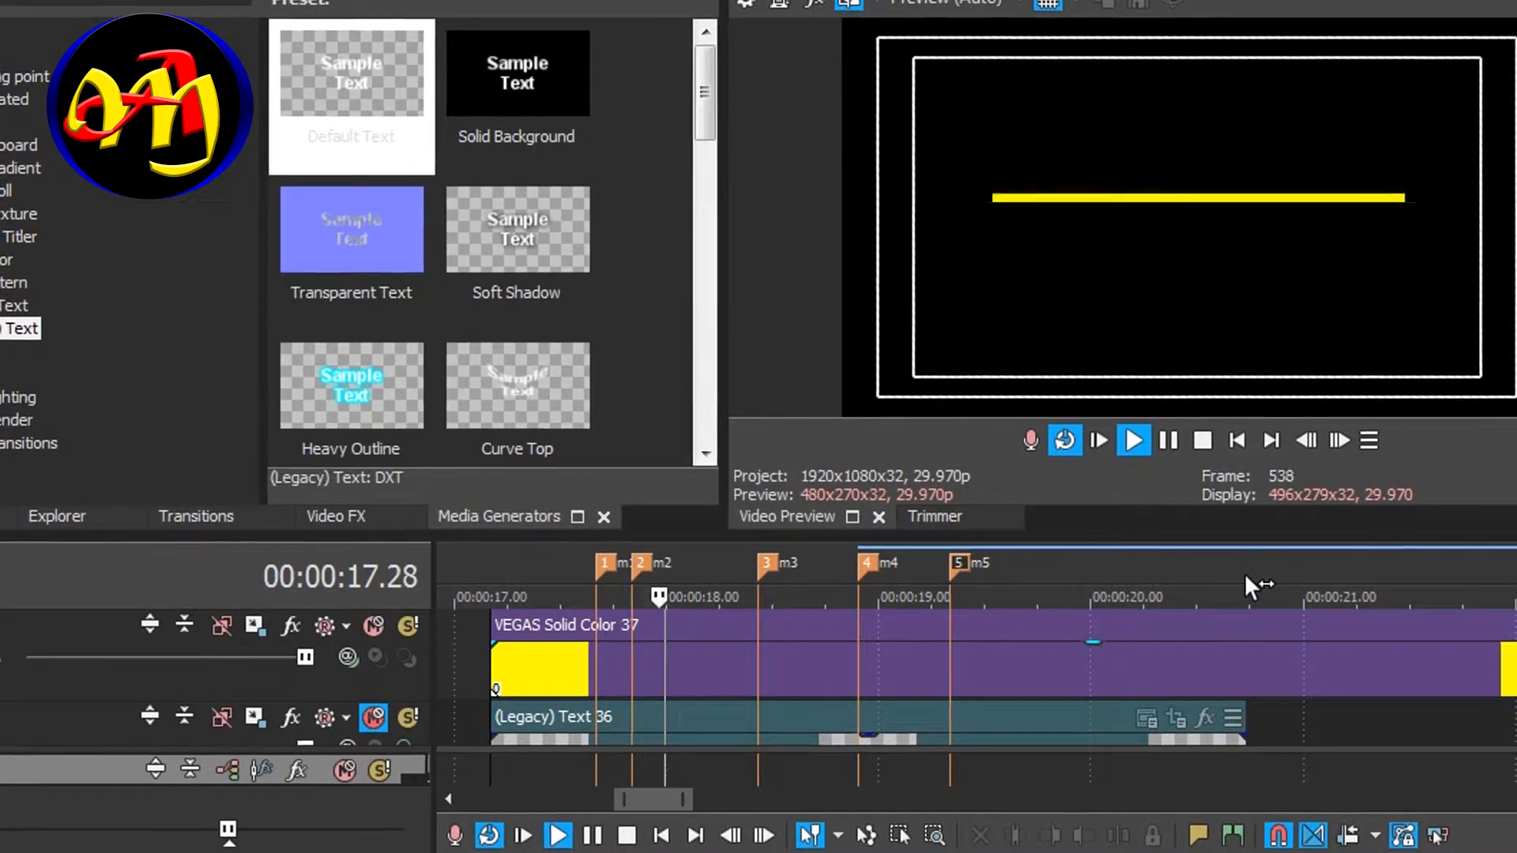
key(space)
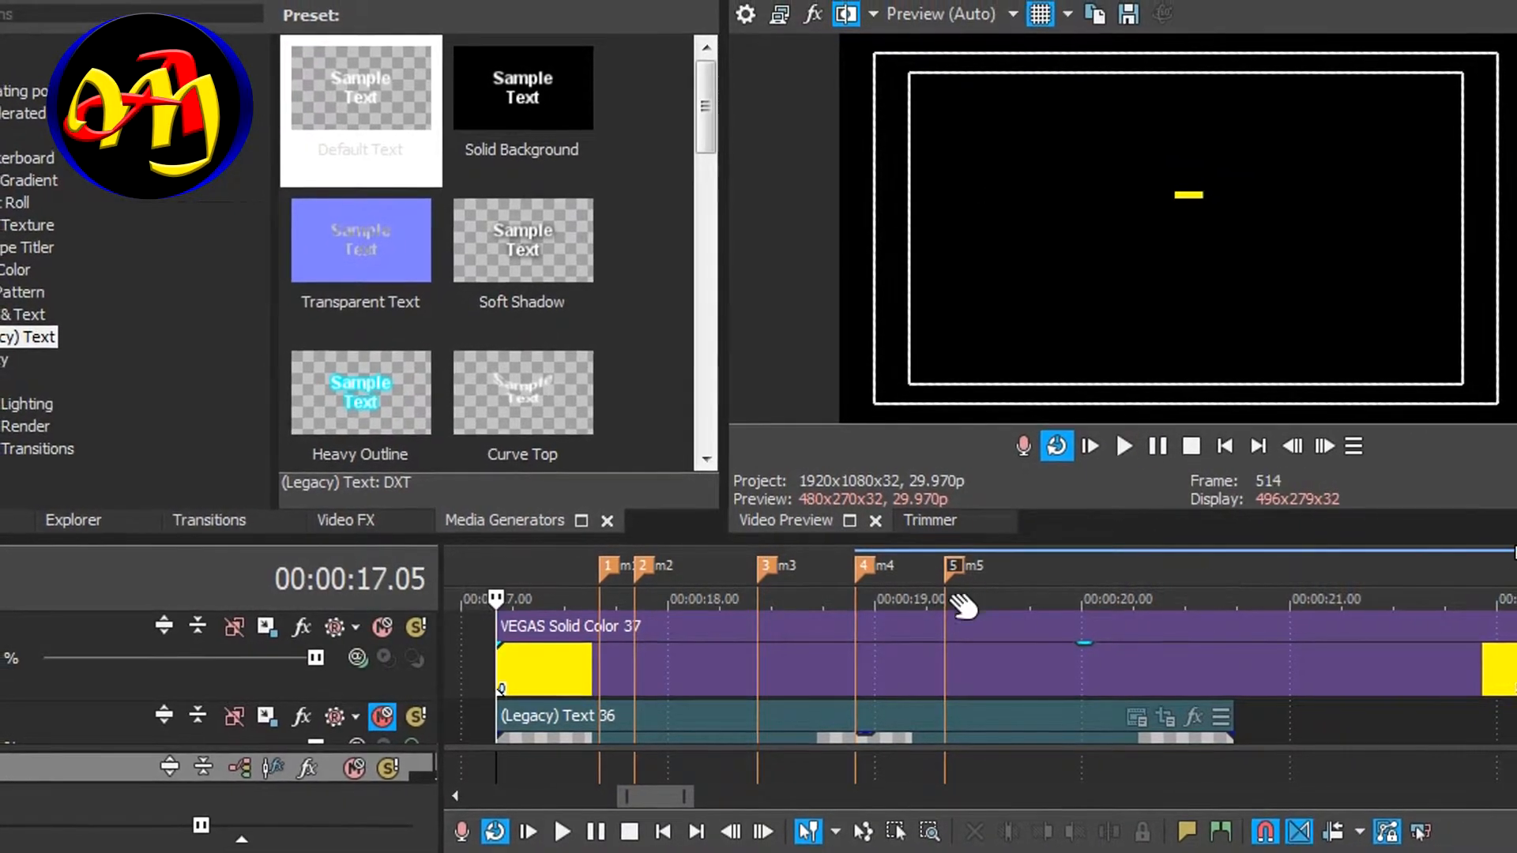
drag(1083, 542, 1088, 406)
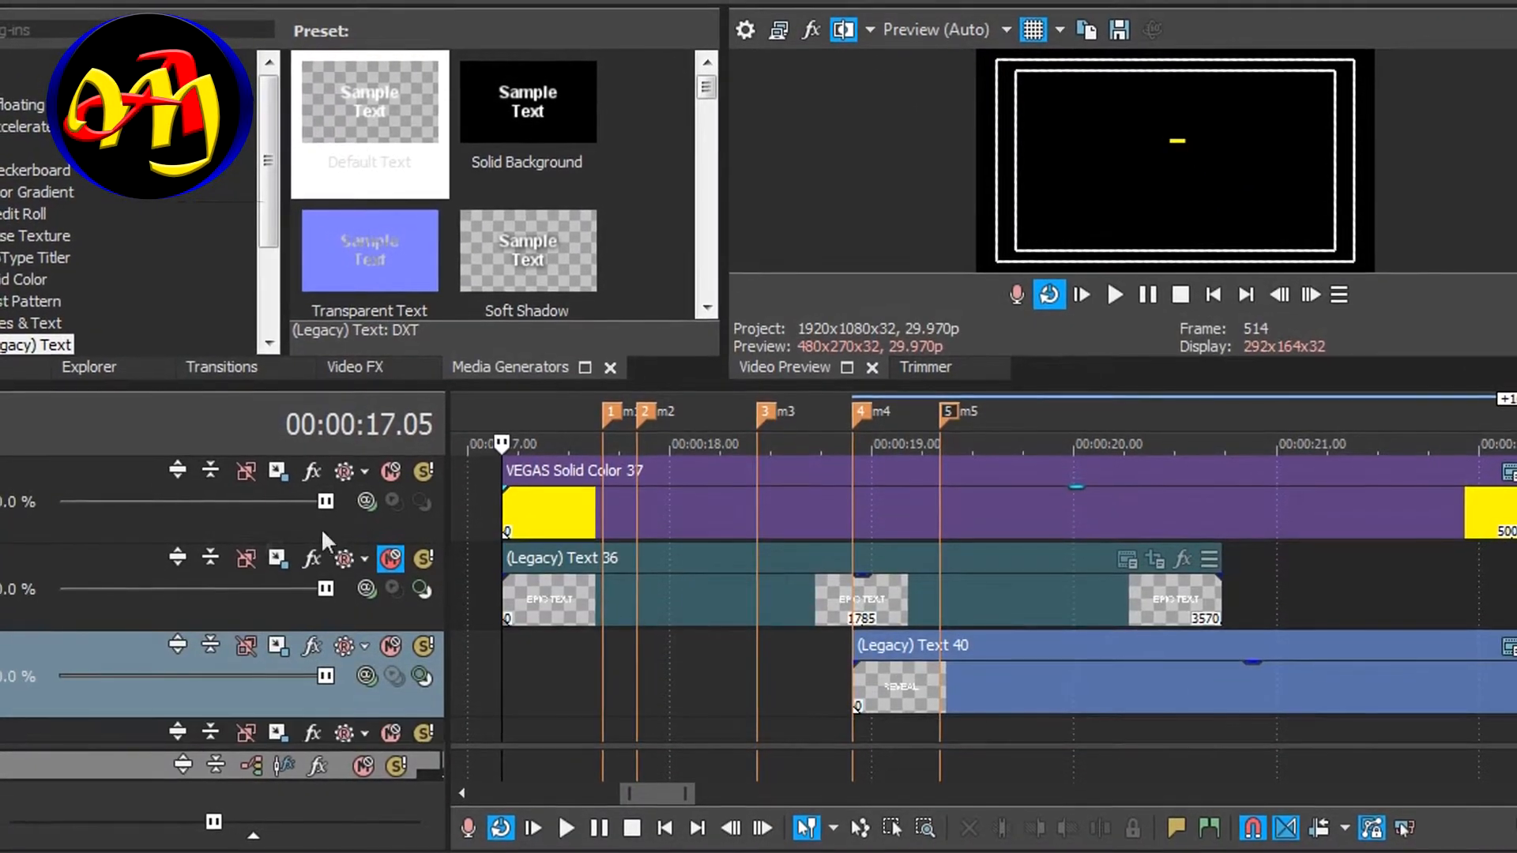
Step: Unmute the EPIC TEXT track and play back the full animation with both texts
click(392, 563)
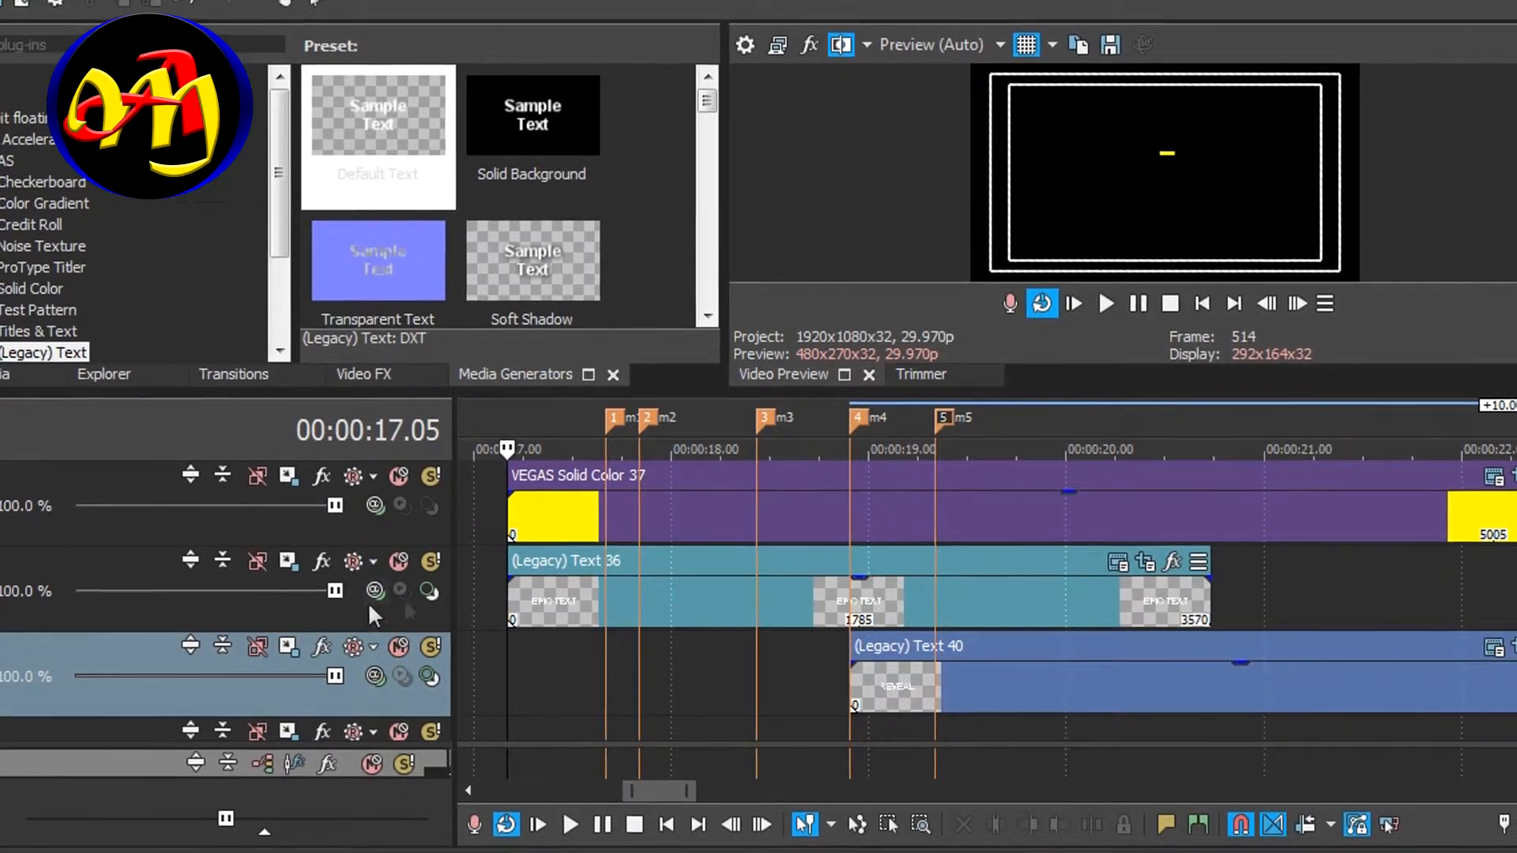
key(space)
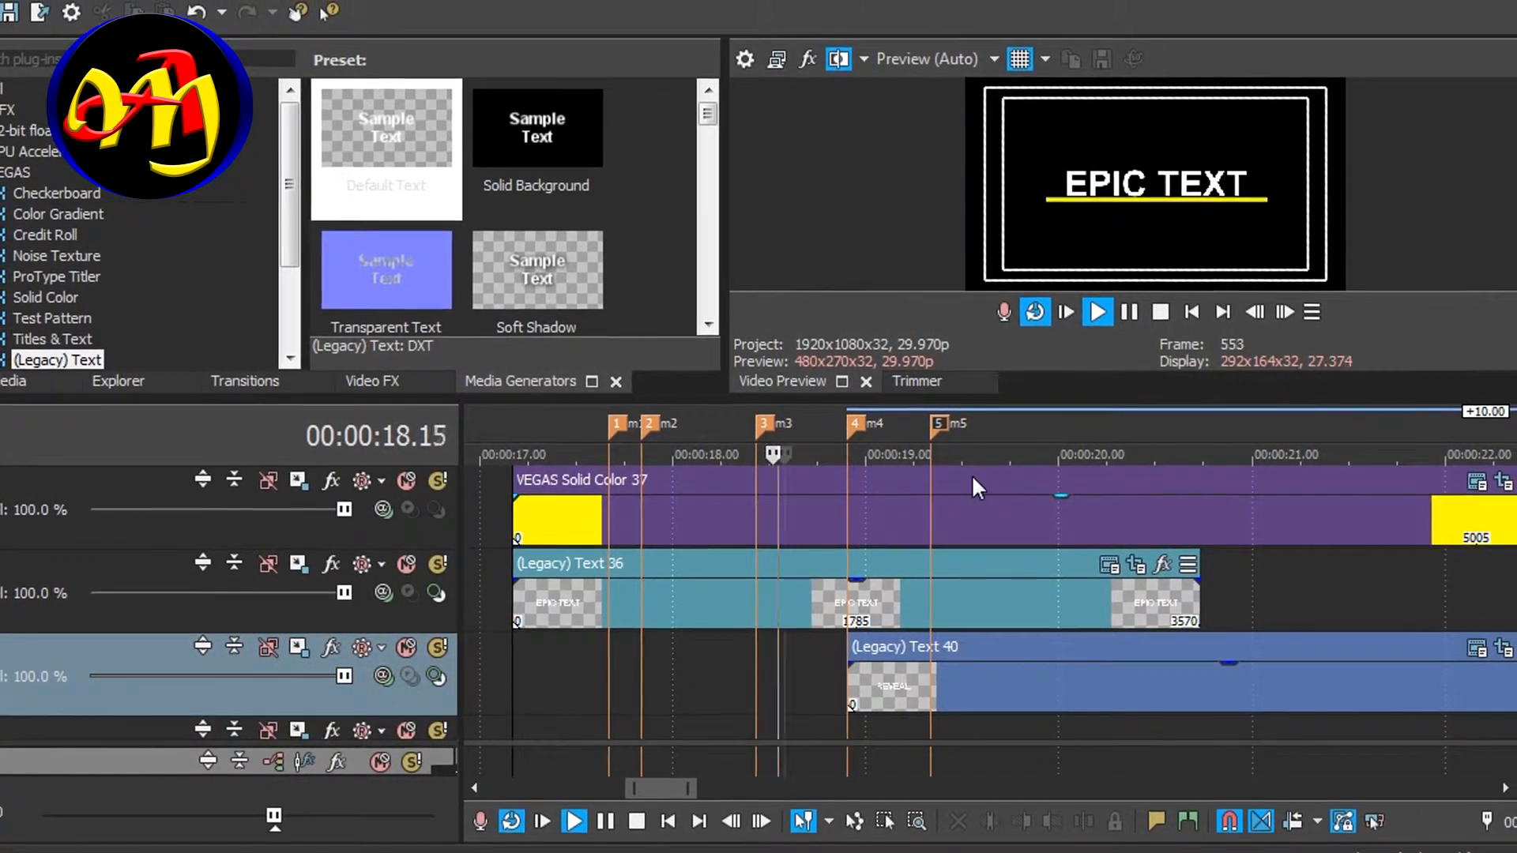
key(space)
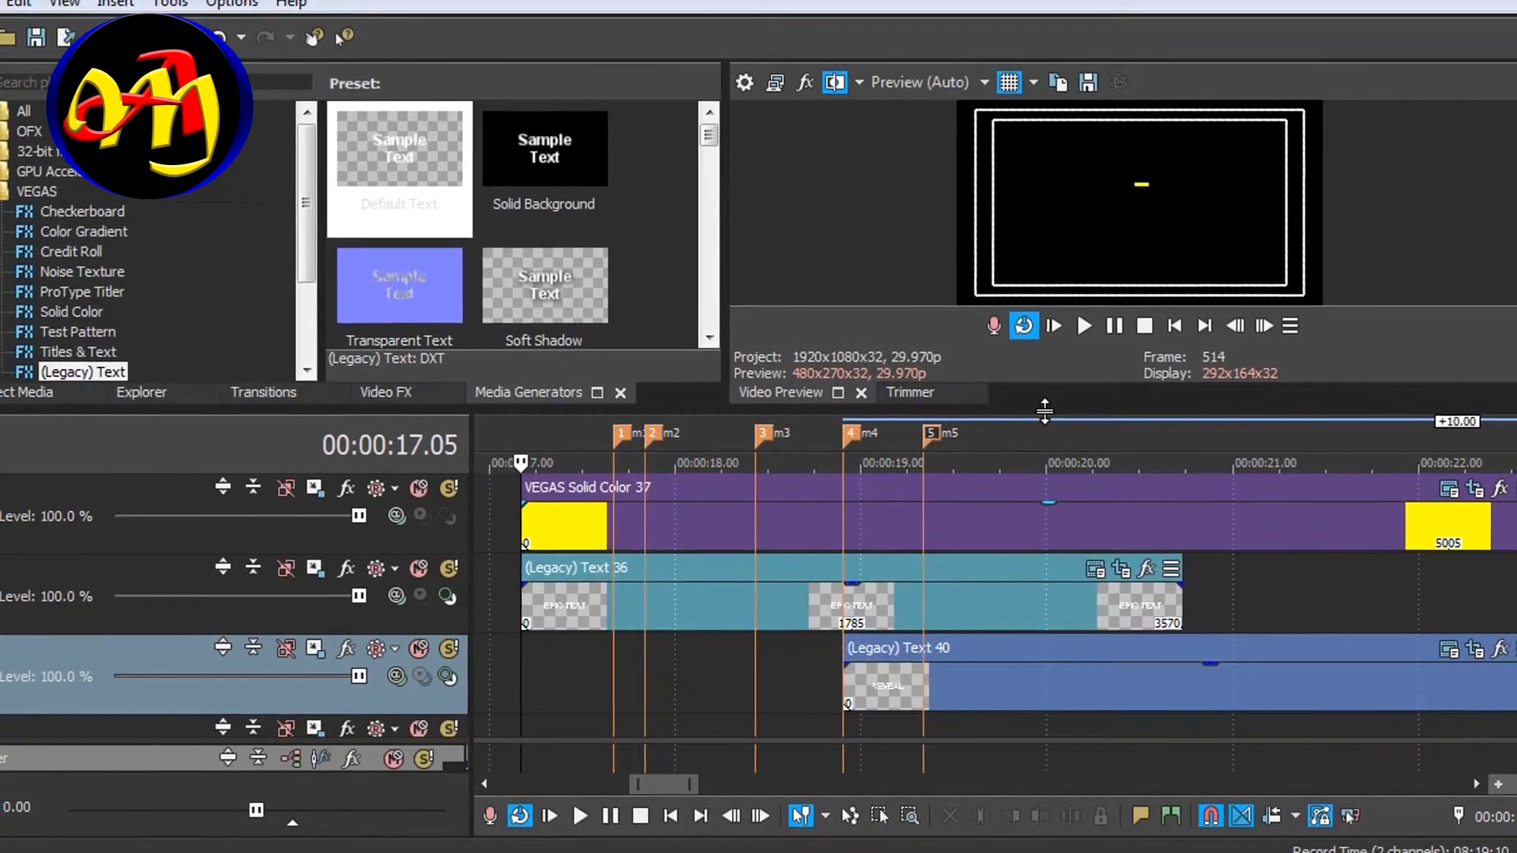
drag(1045, 410, 1045, 584)
key(space)
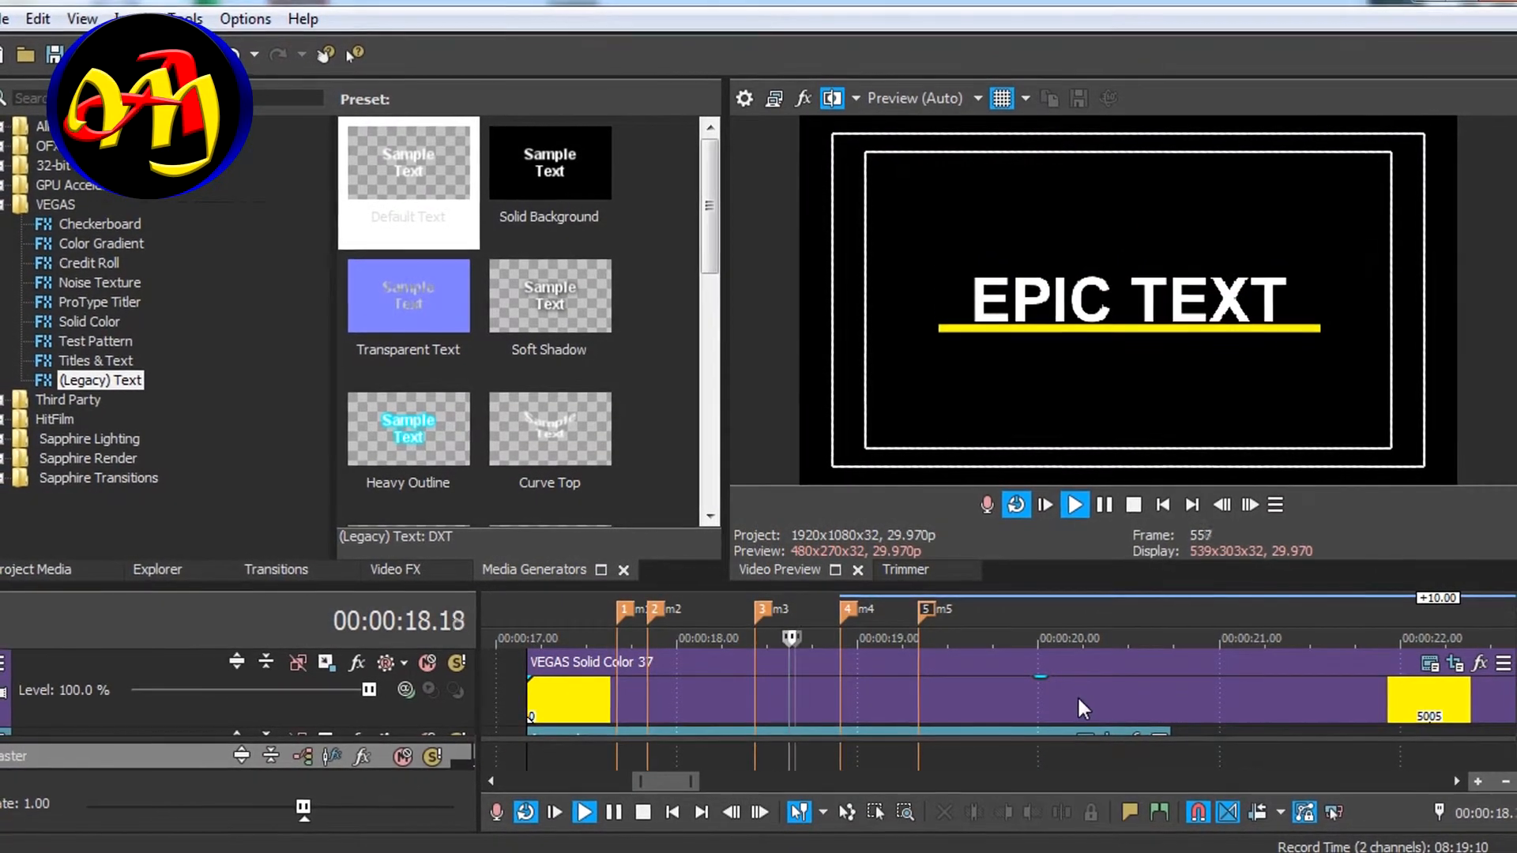
key(space)
key(space)
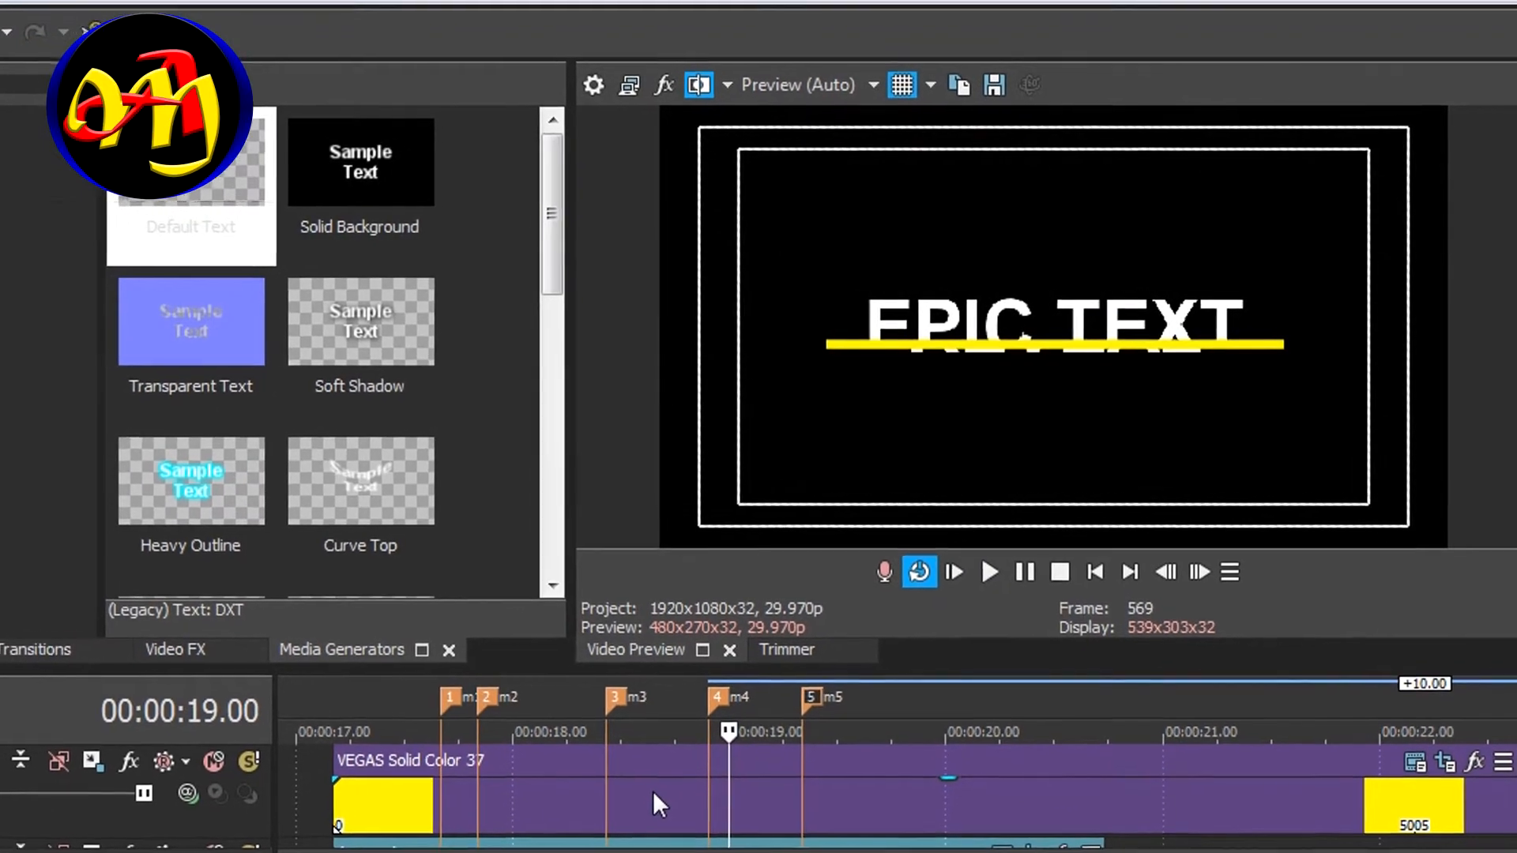
Step: Step frame by frame between markers m4 and m5 to examine how the line switches EPIC TEXT to REVEAL
key(Right)
key(Right)
key(Right)
key(Right)
key(Right)
key(Right)
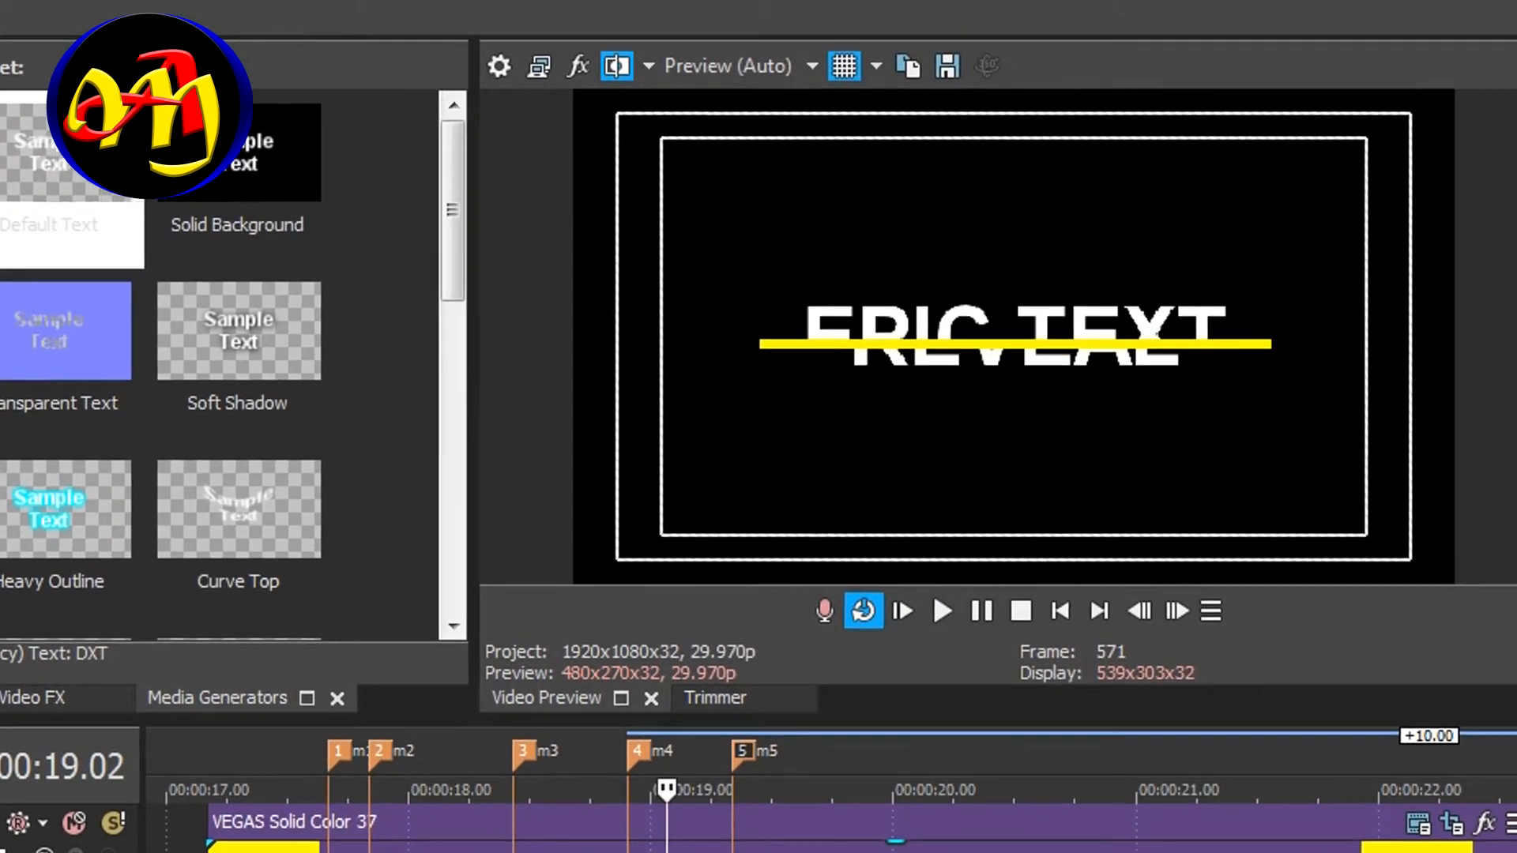
key(Right)
key(Right)
key(Right)
key(Right)
key(Right)
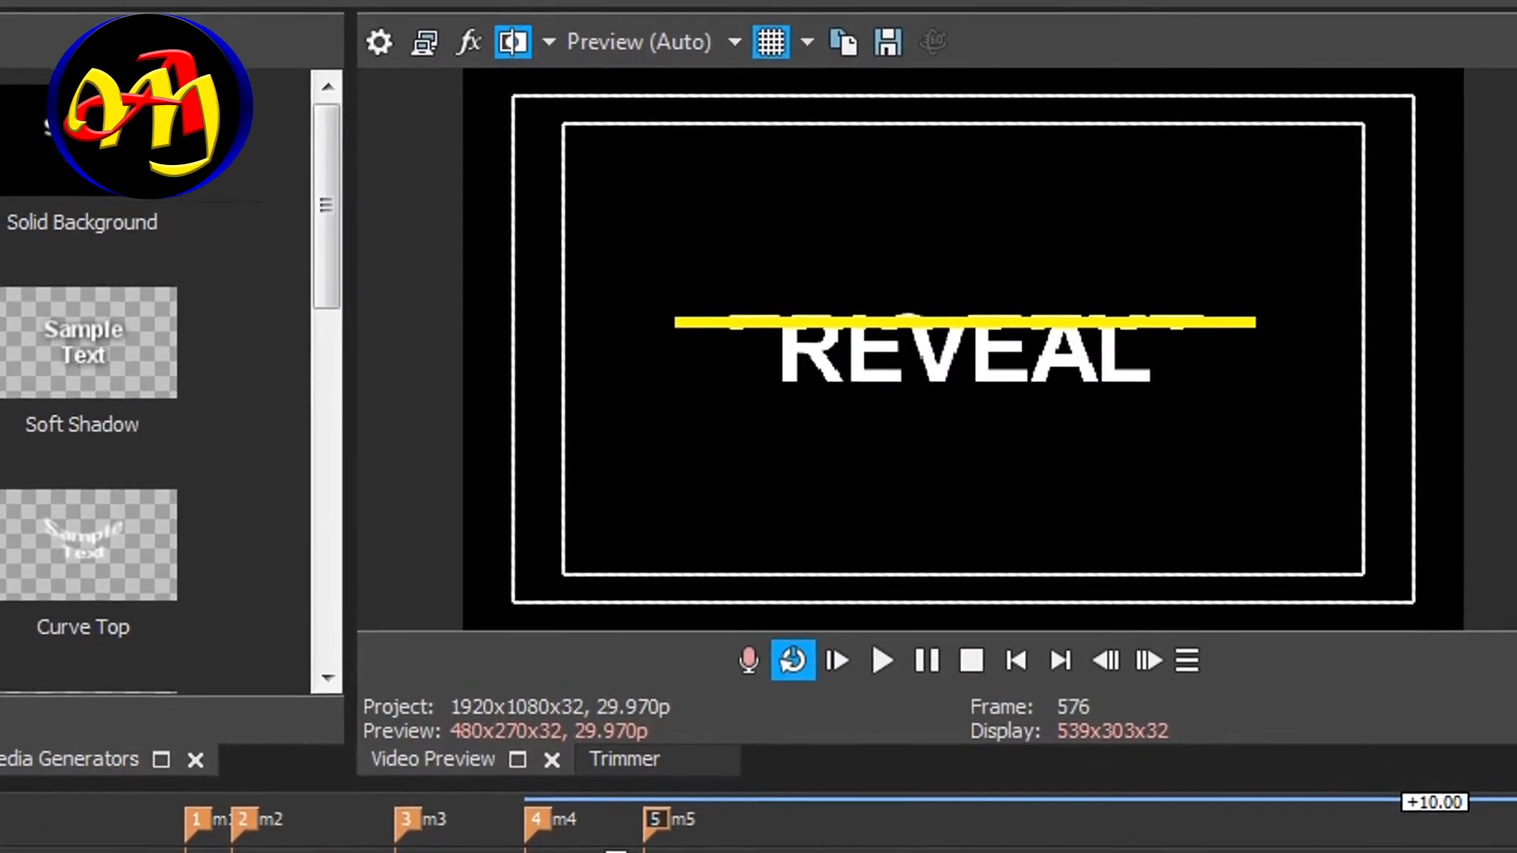
Step: Copy the yellow line's first Mask keyframe in the Event Pan/Crop settings of VEGAS Solid Color 37
key(Right)
key(Right)
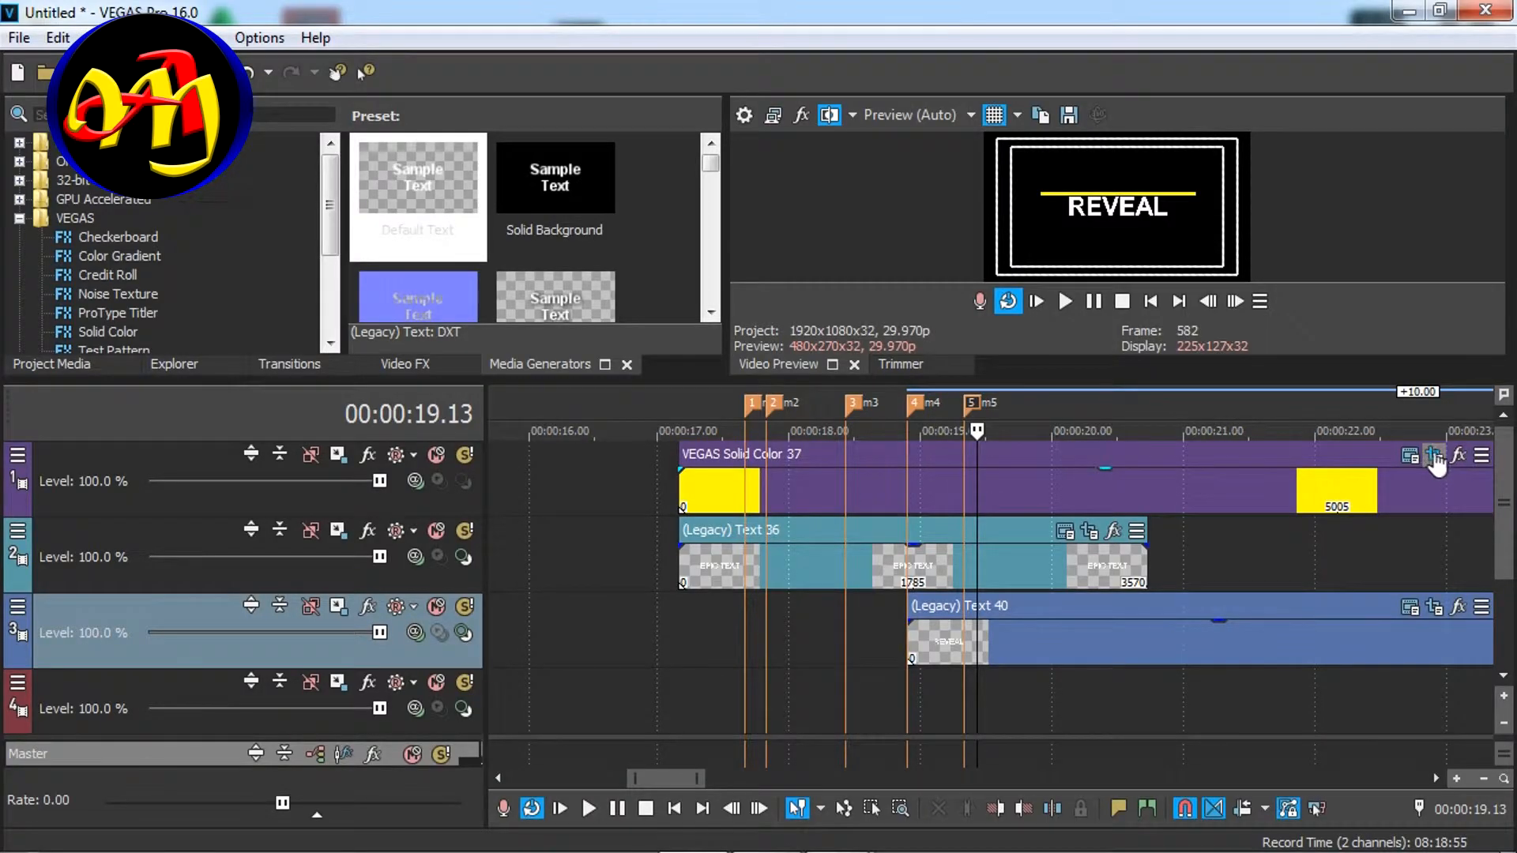
click(1457, 456)
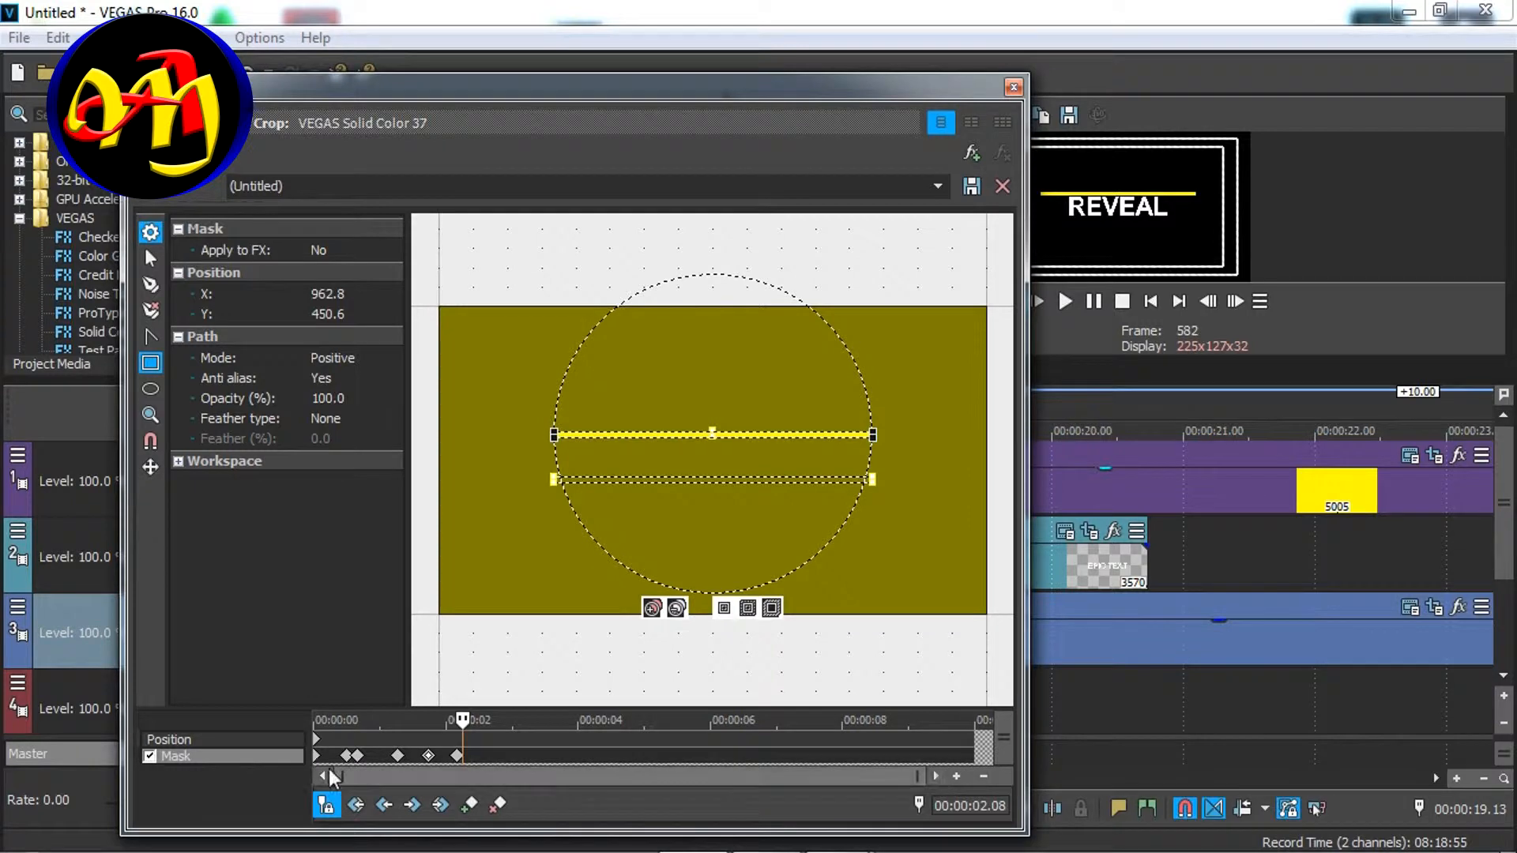
click(317, 757)
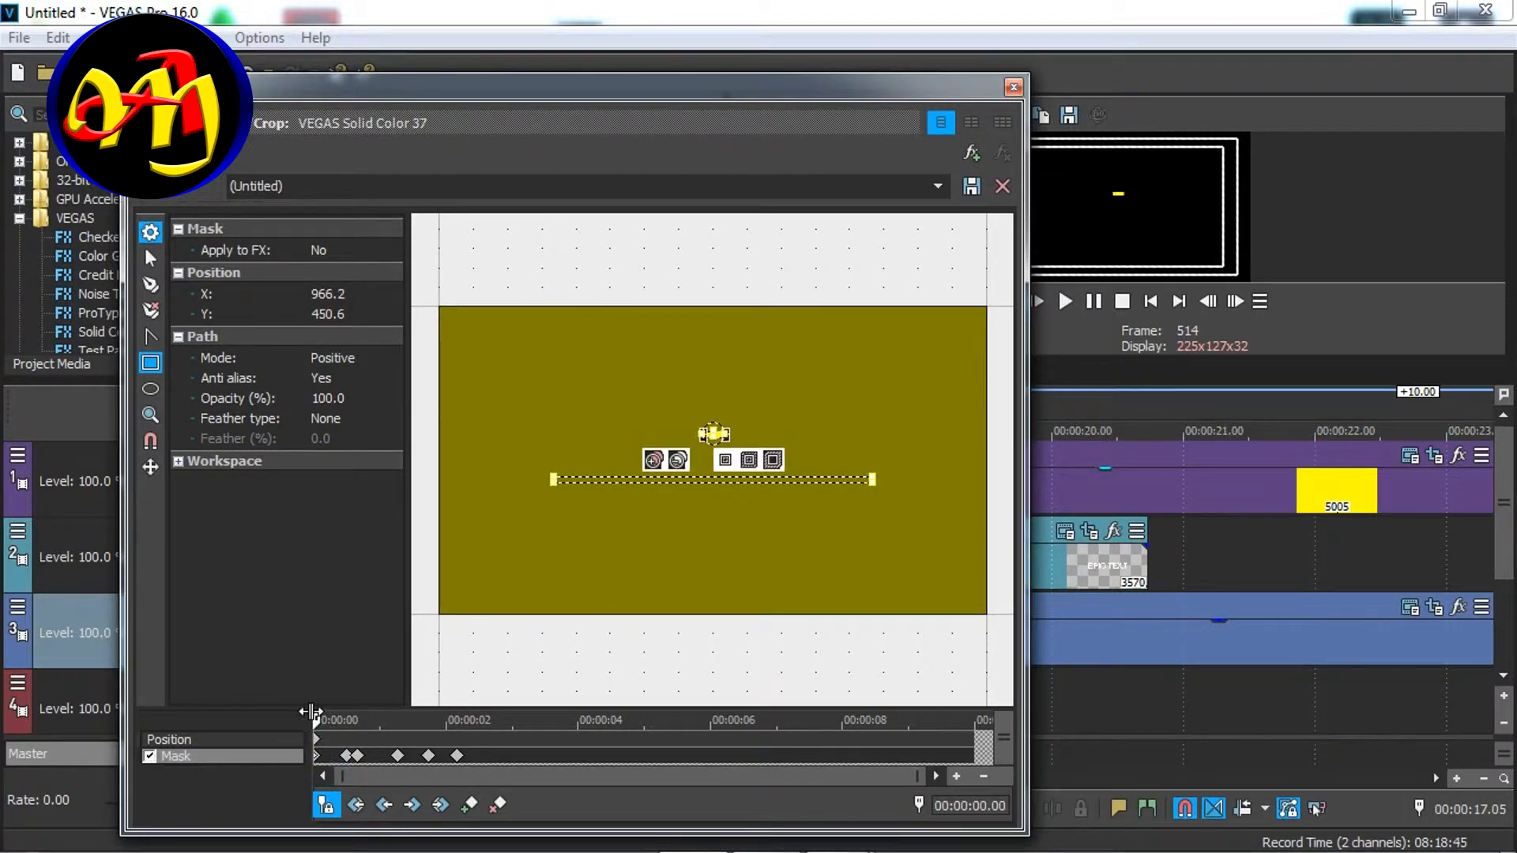
drag(316, 717, 269, 721)
scroll(244, 785, up, 6)
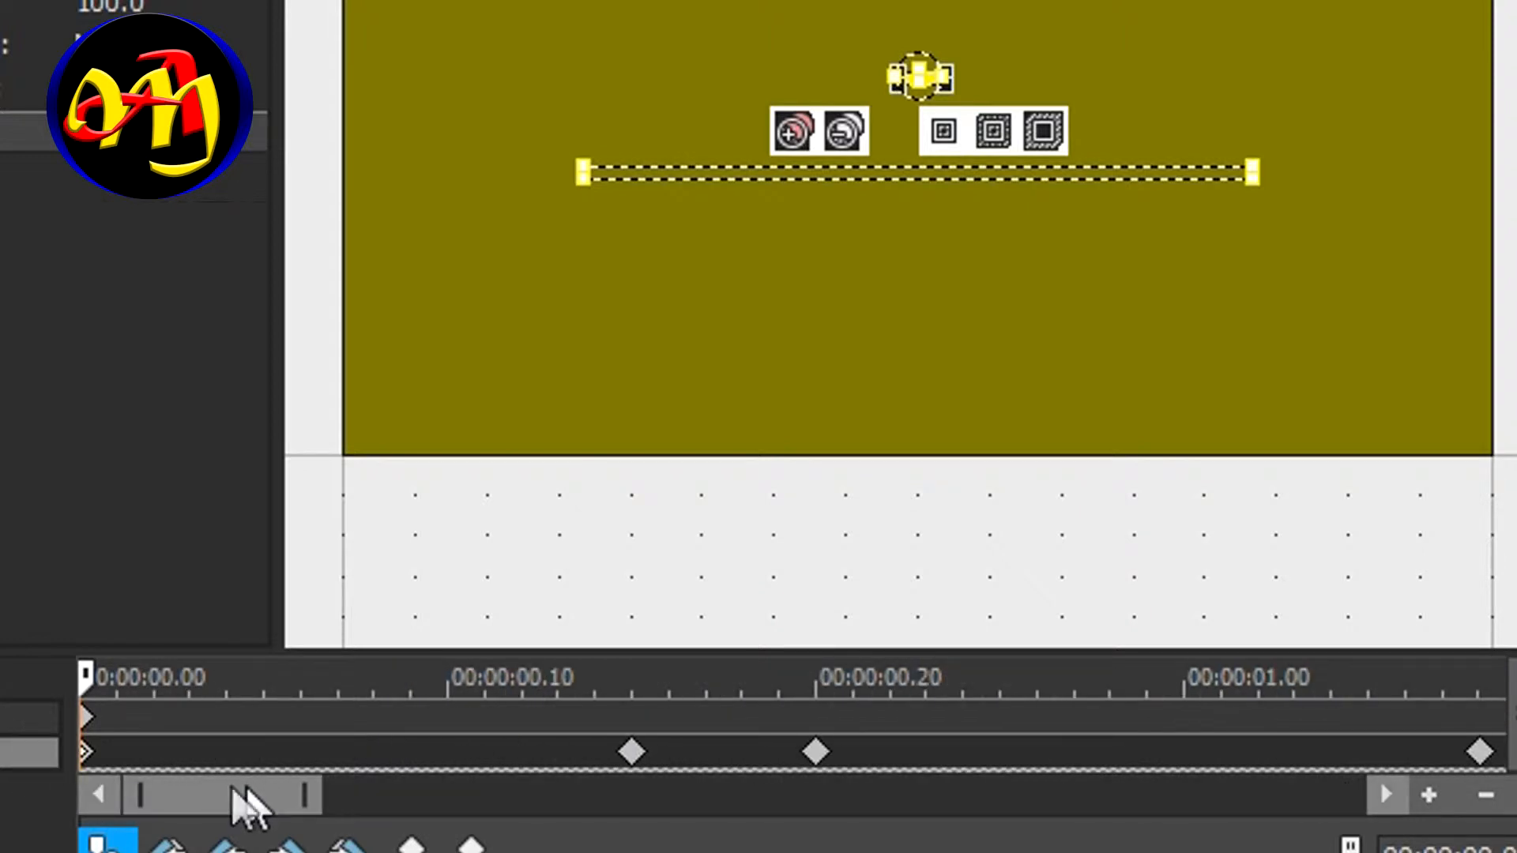
right_click(84, 752)
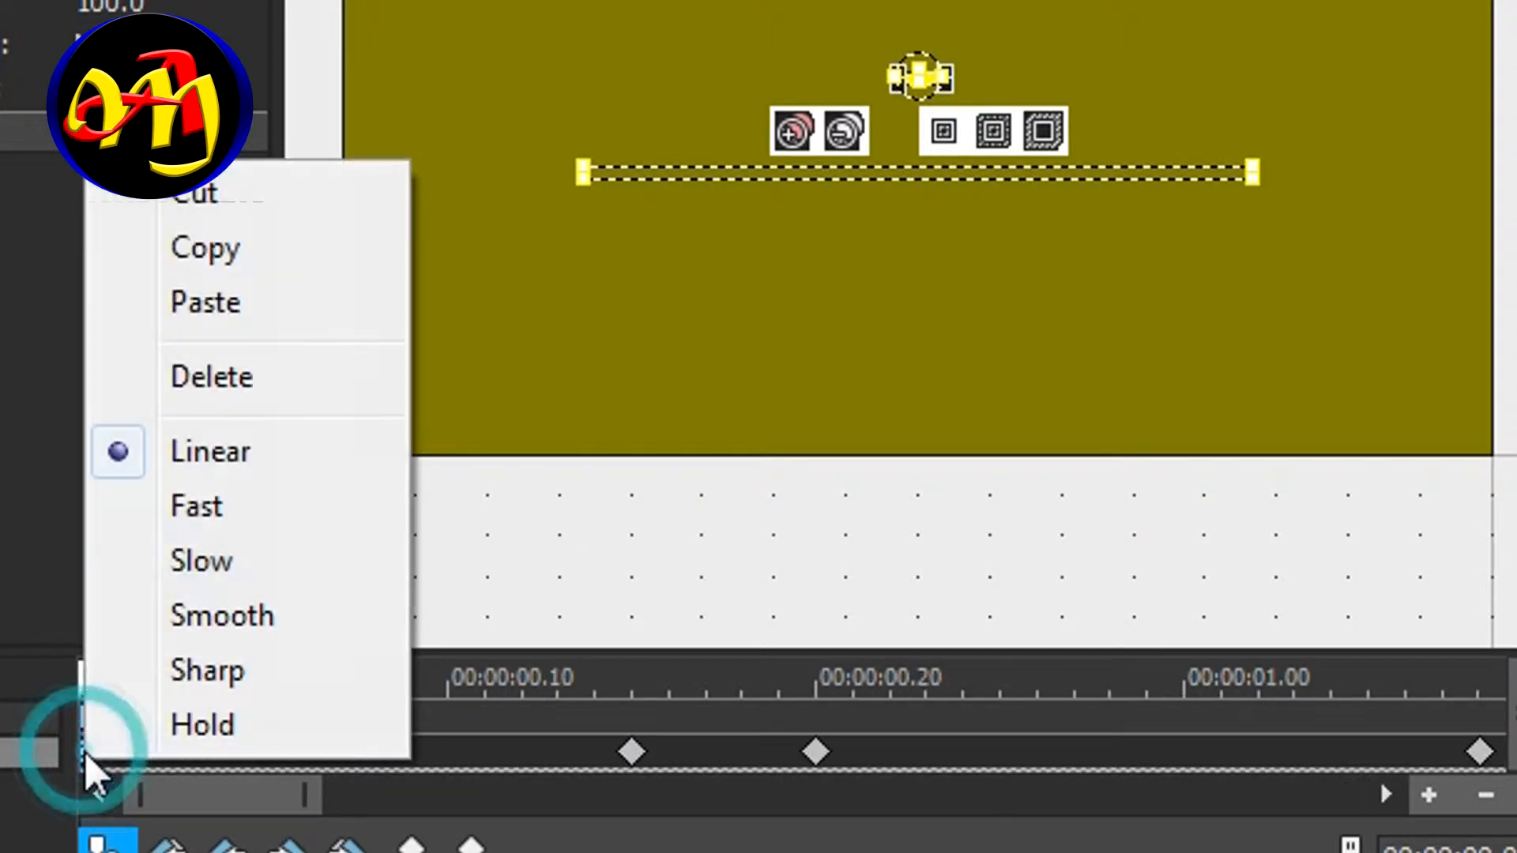
click(207, 250)
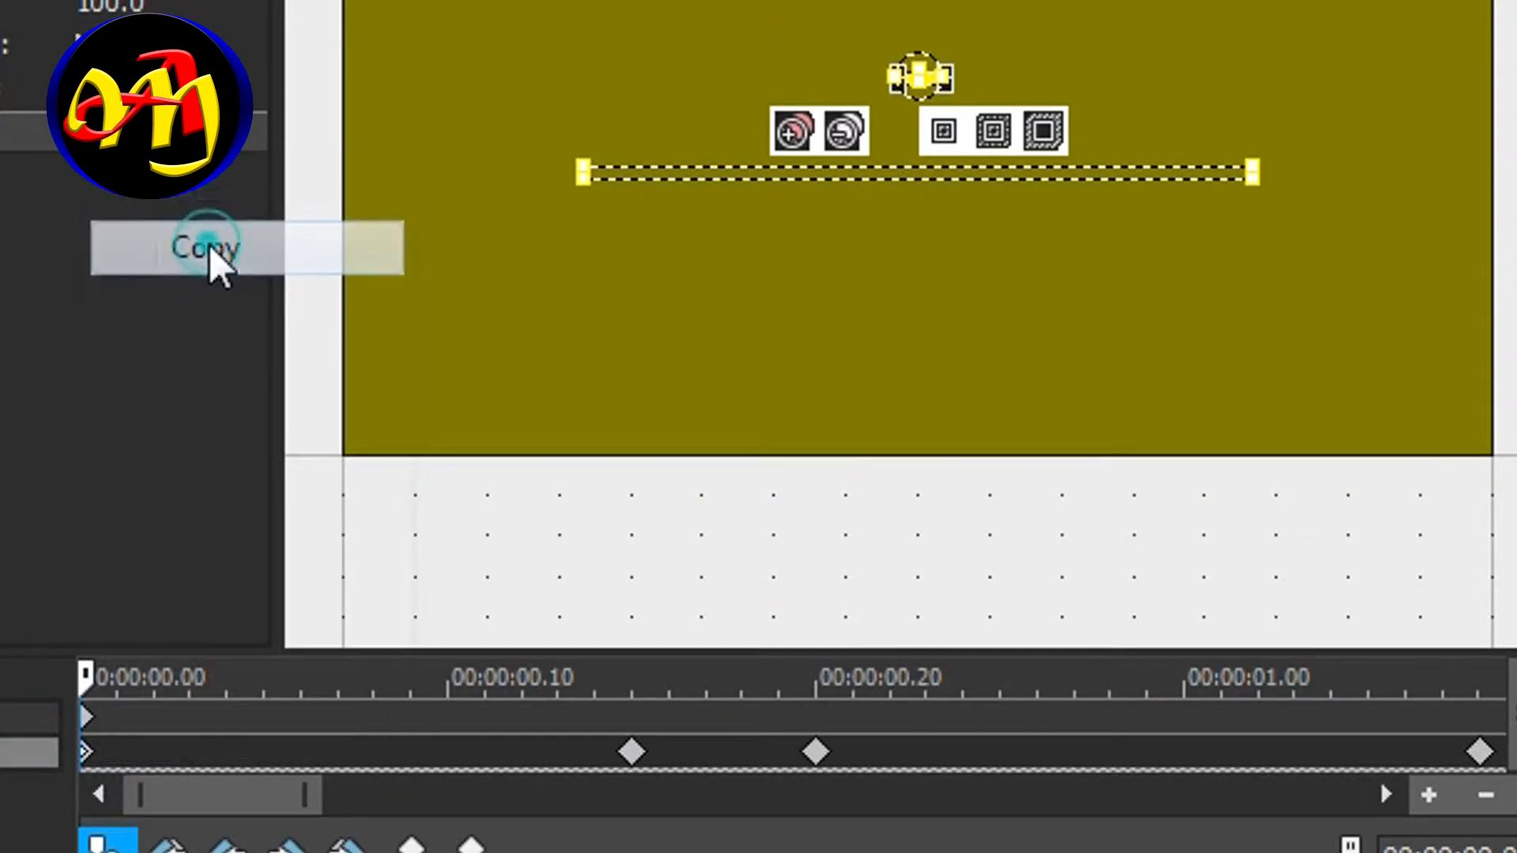
Step: Add a Mask keyframe at 00:00:03.05 and paste the copied keyframe there so the line shrinks, closing the Pan/Crop settings
scroll(792, 589, down, 2)
scroll(837, 786, down, 6)
scroll(849, 834, down, 2)
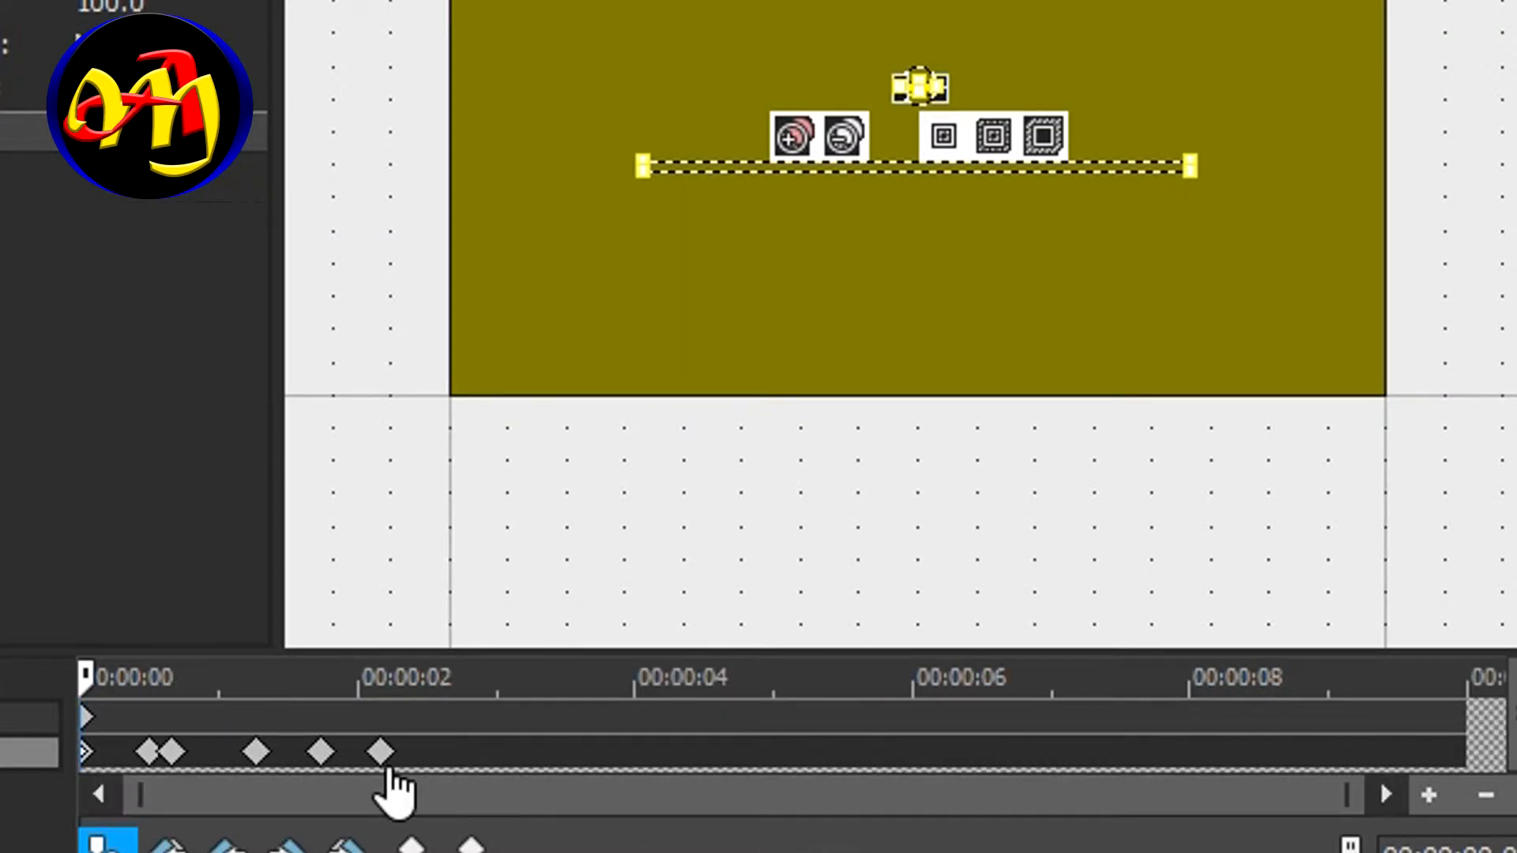
click(380, 751)
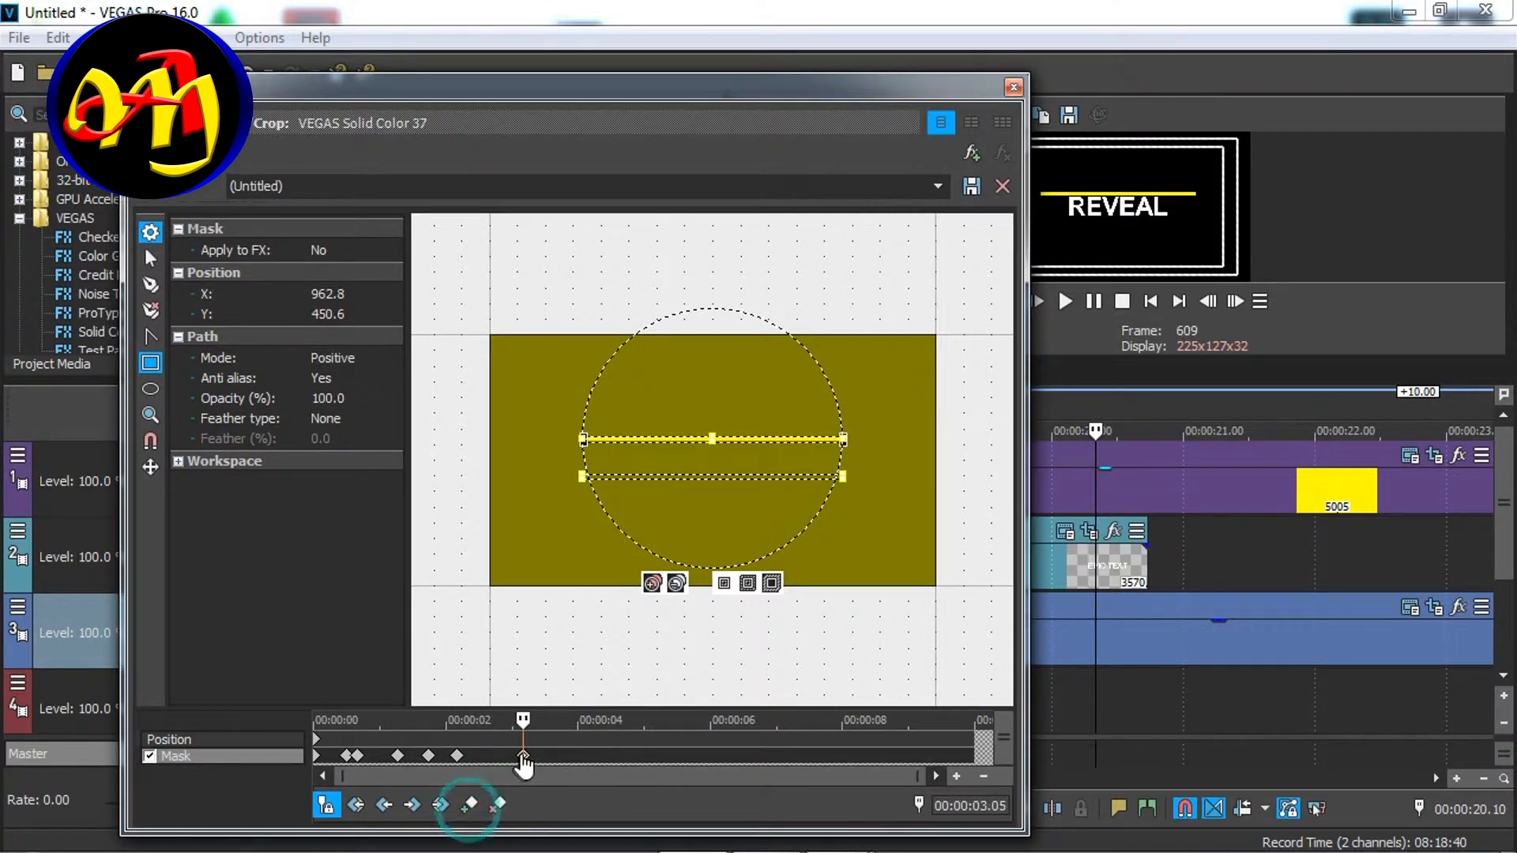
right_click(524, 757)
click(589, 542)
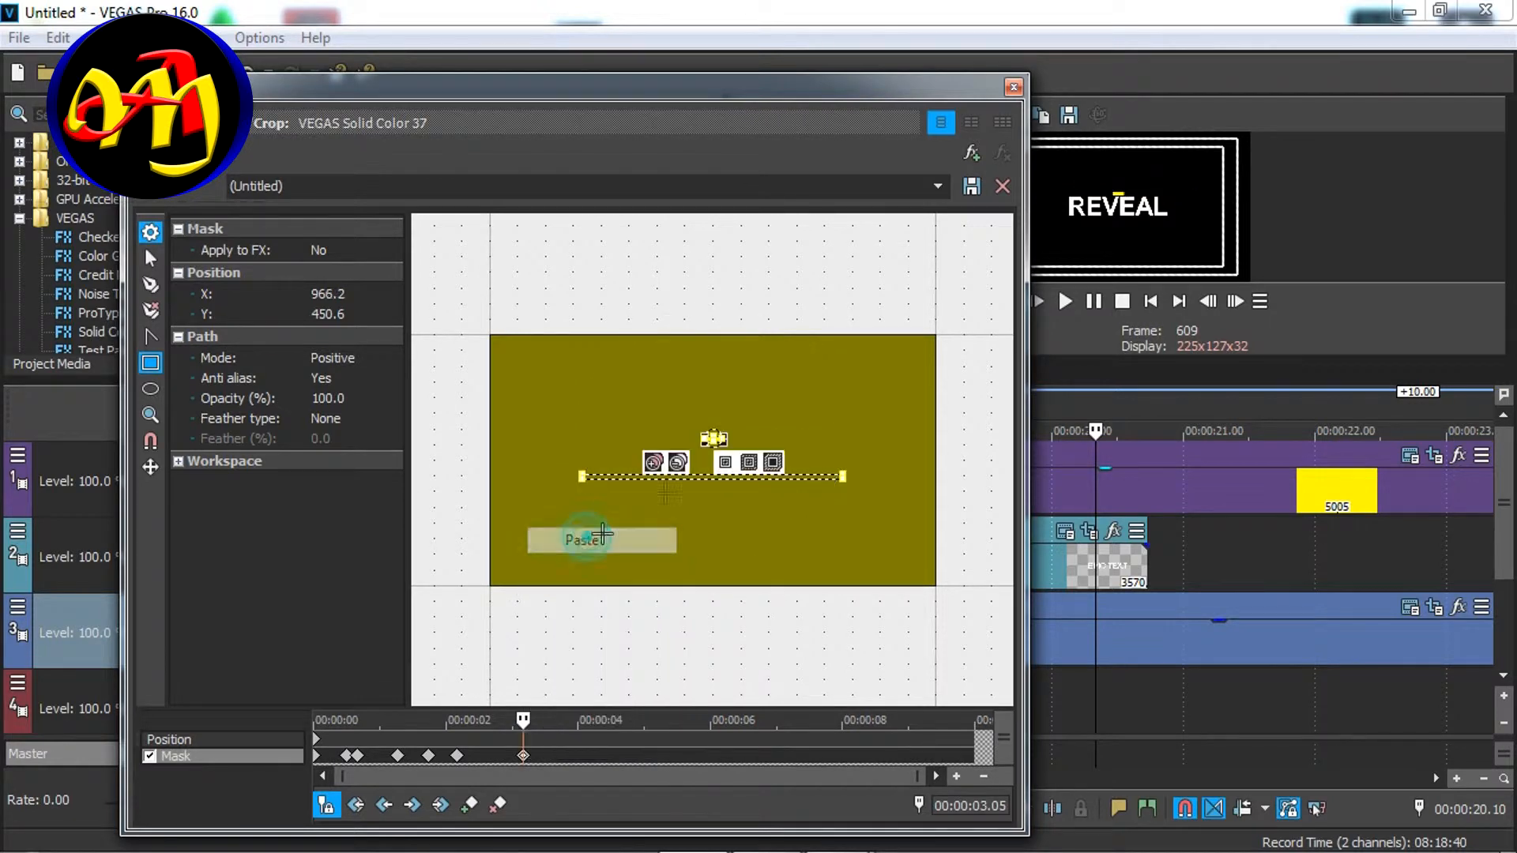
click(1013, 87)
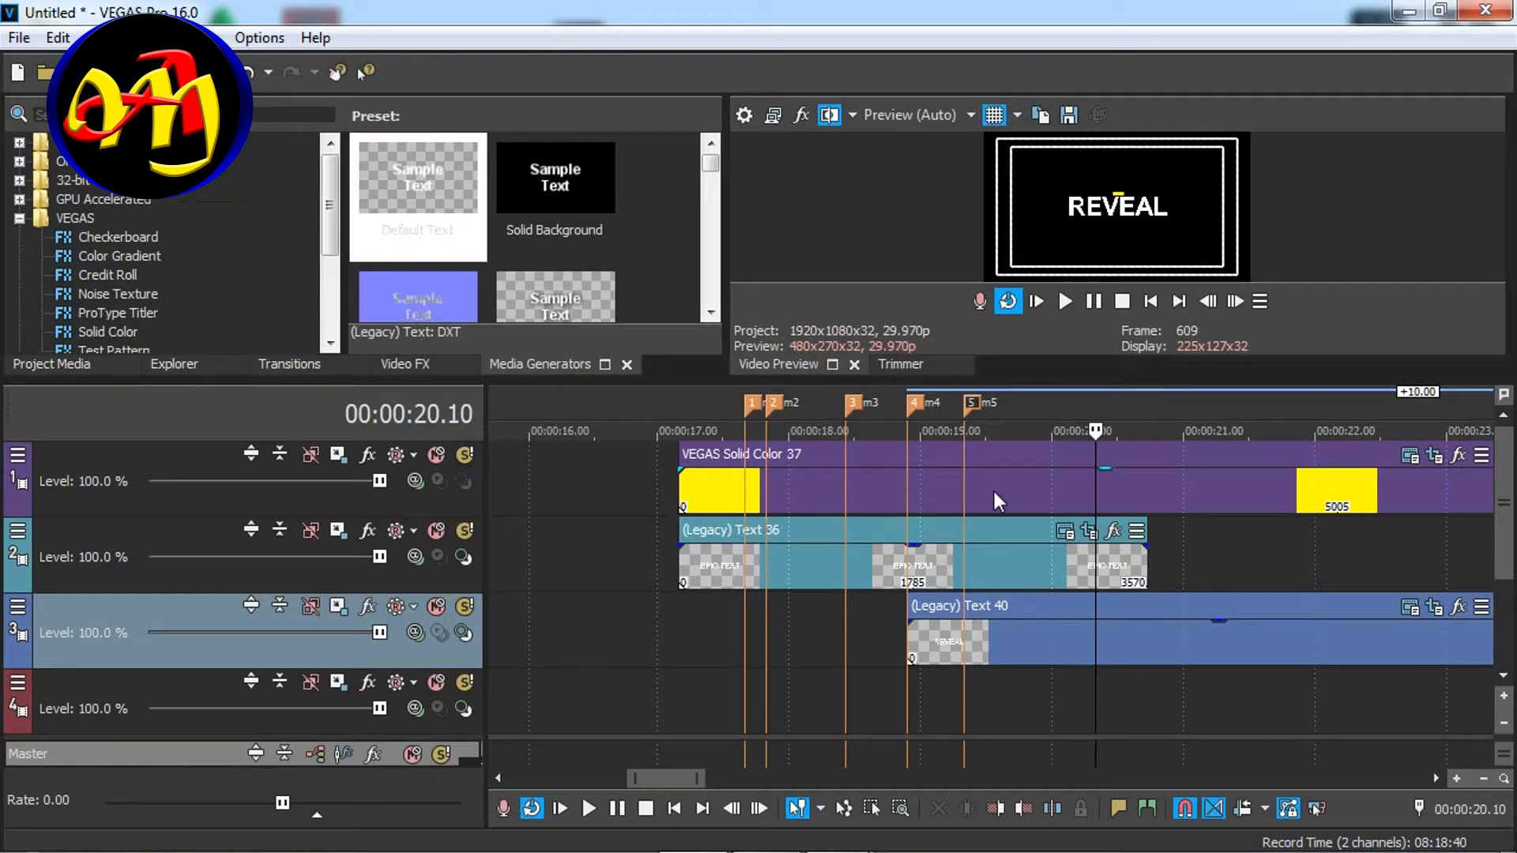
Step: Trim the yellow line and REVEAL events to end together with the EPIC TEXT event and give both a fade-out
click(993, 498)
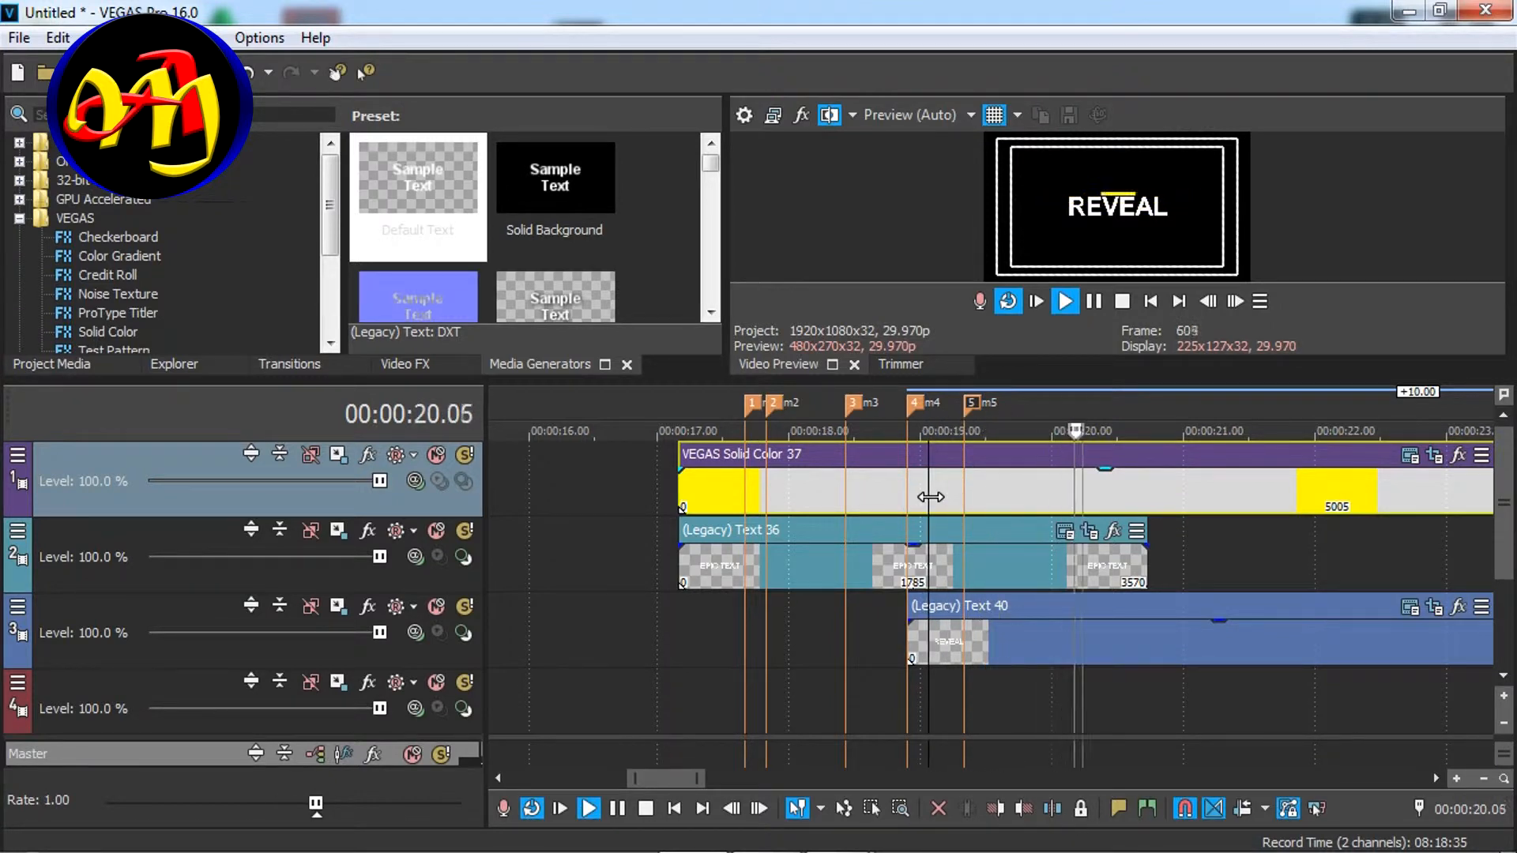
scroll(930, 496, down, 5)
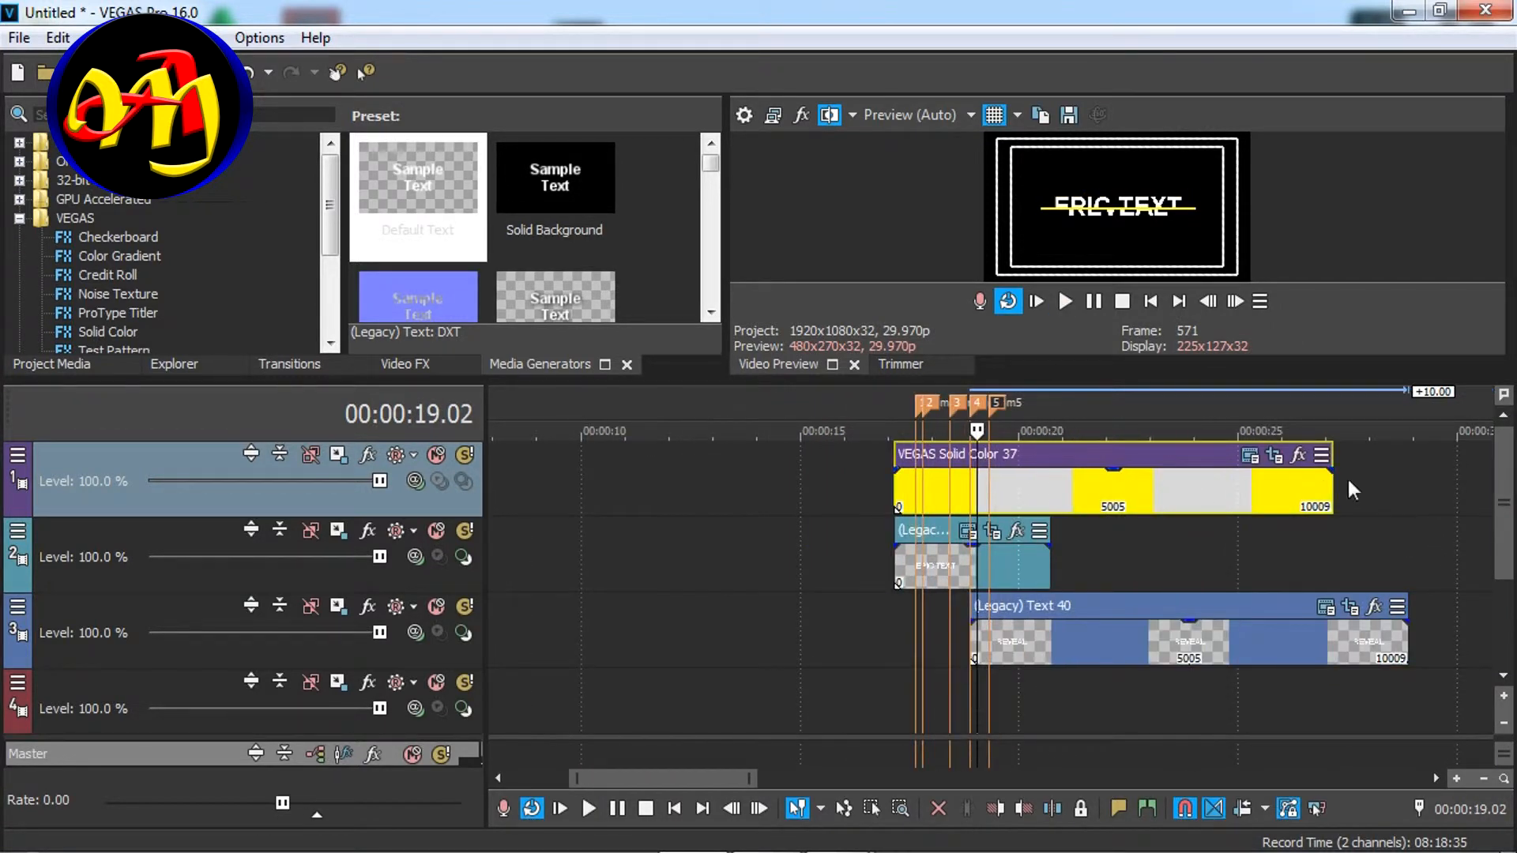
drag(1329, 484, 1122, 490)
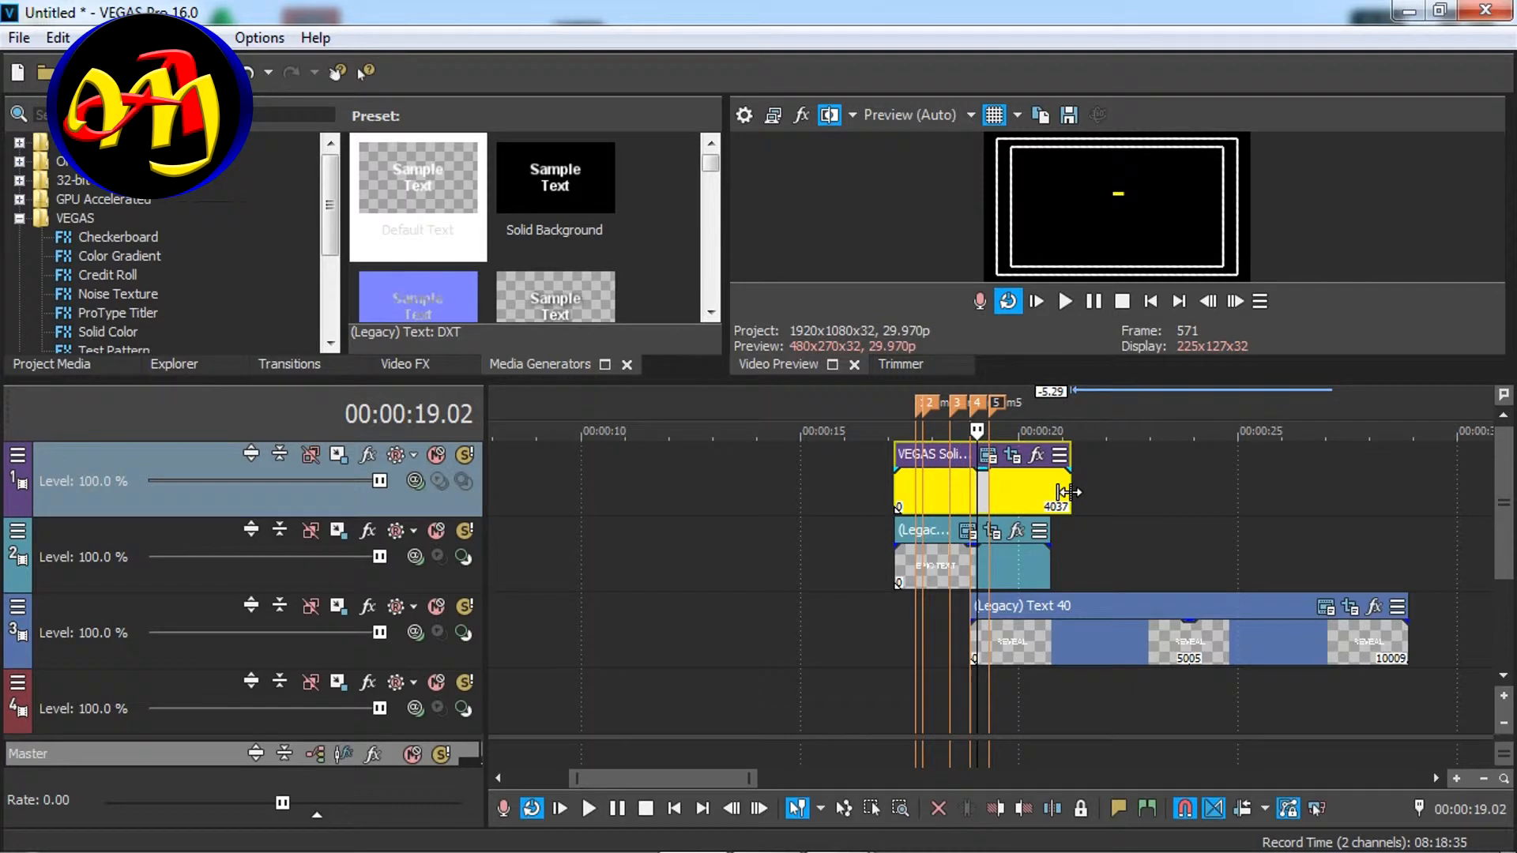
key(space)
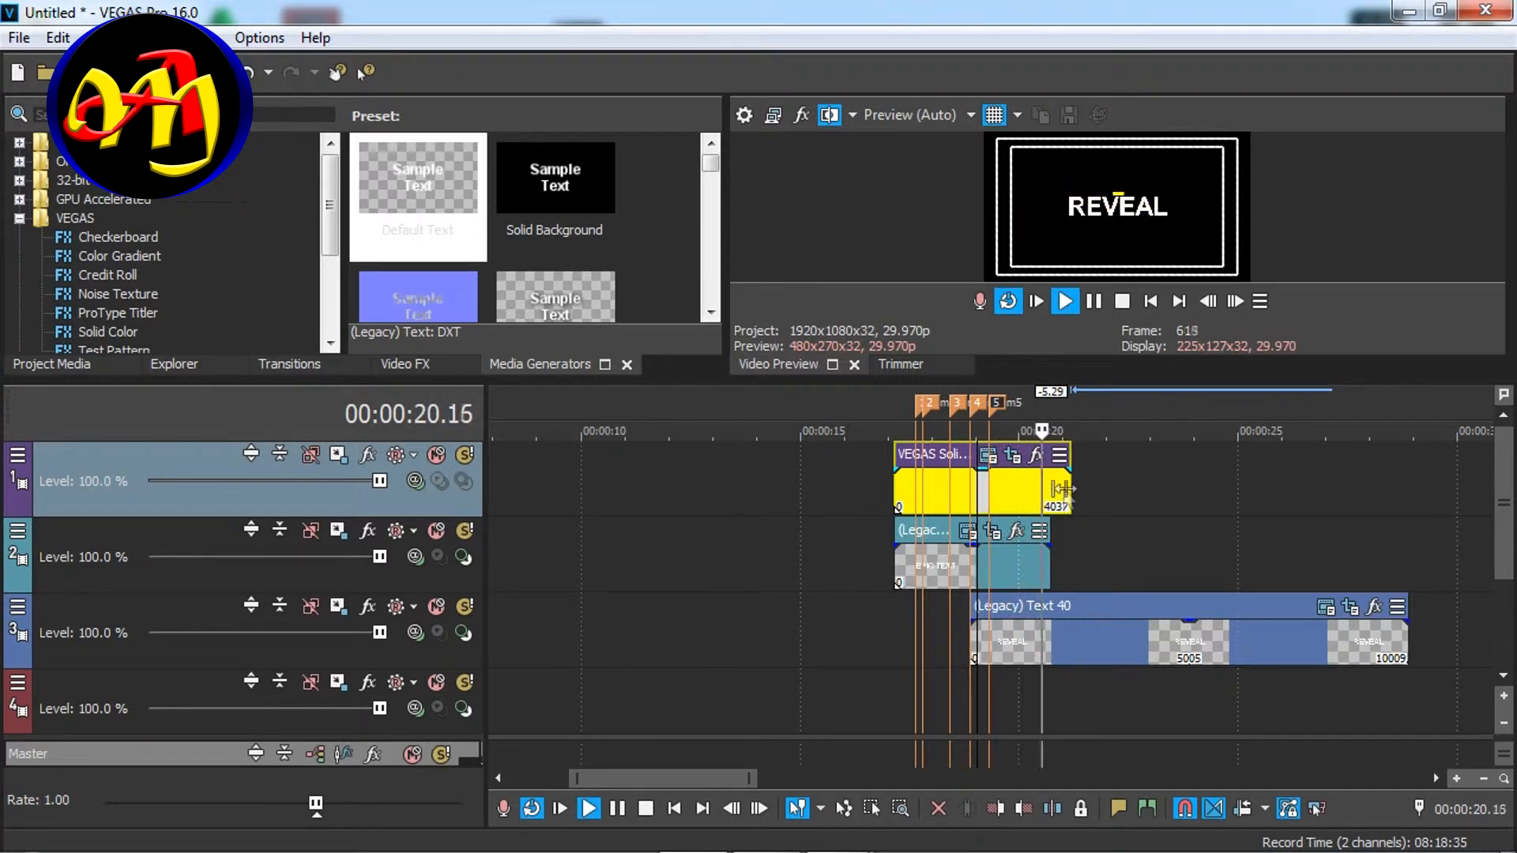
key(space)
drag(1061, 490, 1028, 472)
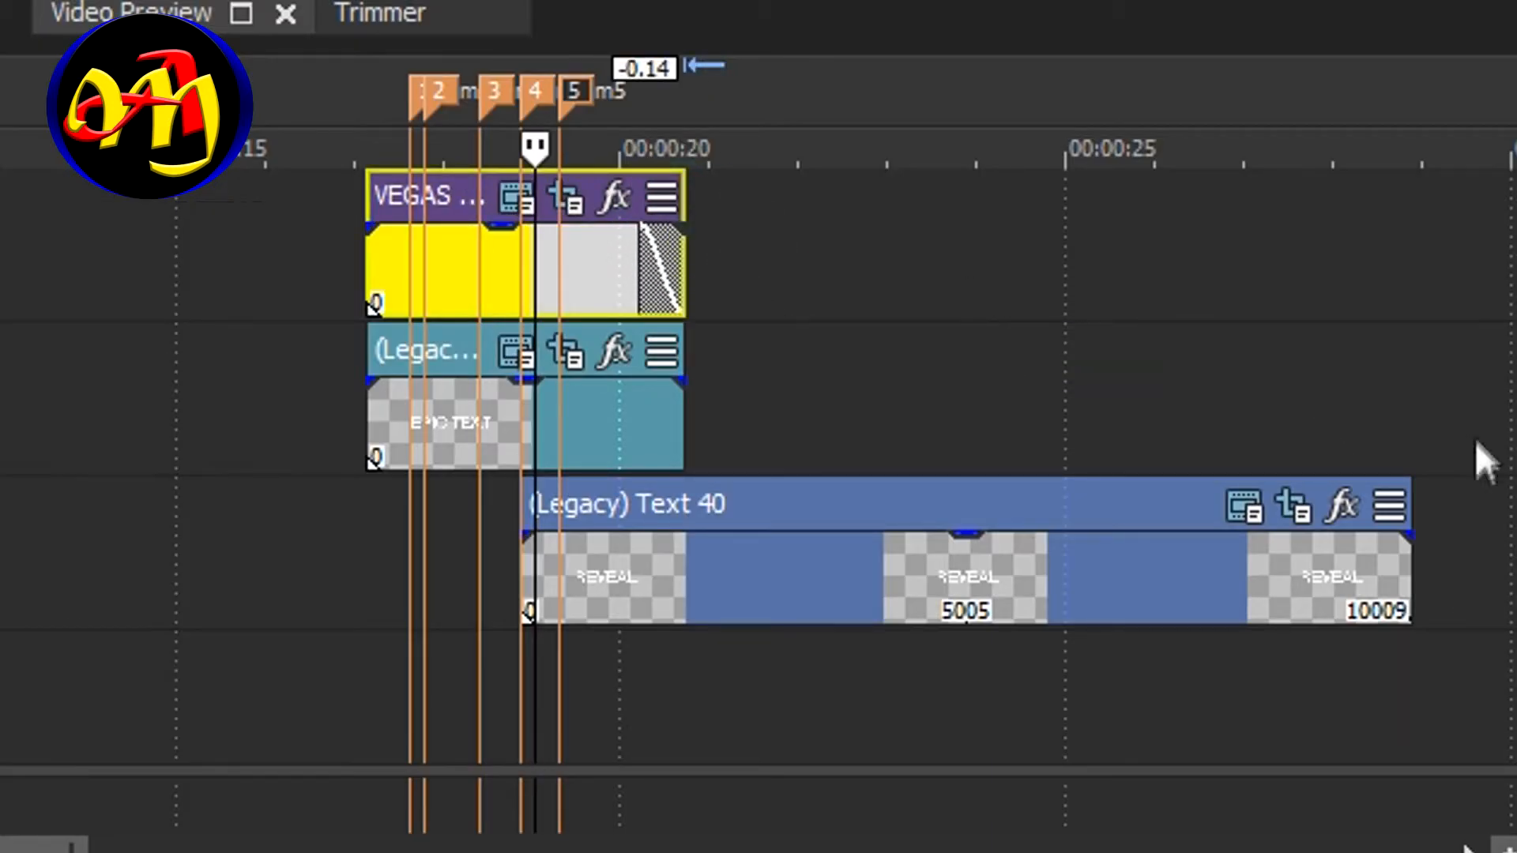
drag(1410, 513, 644, 544)
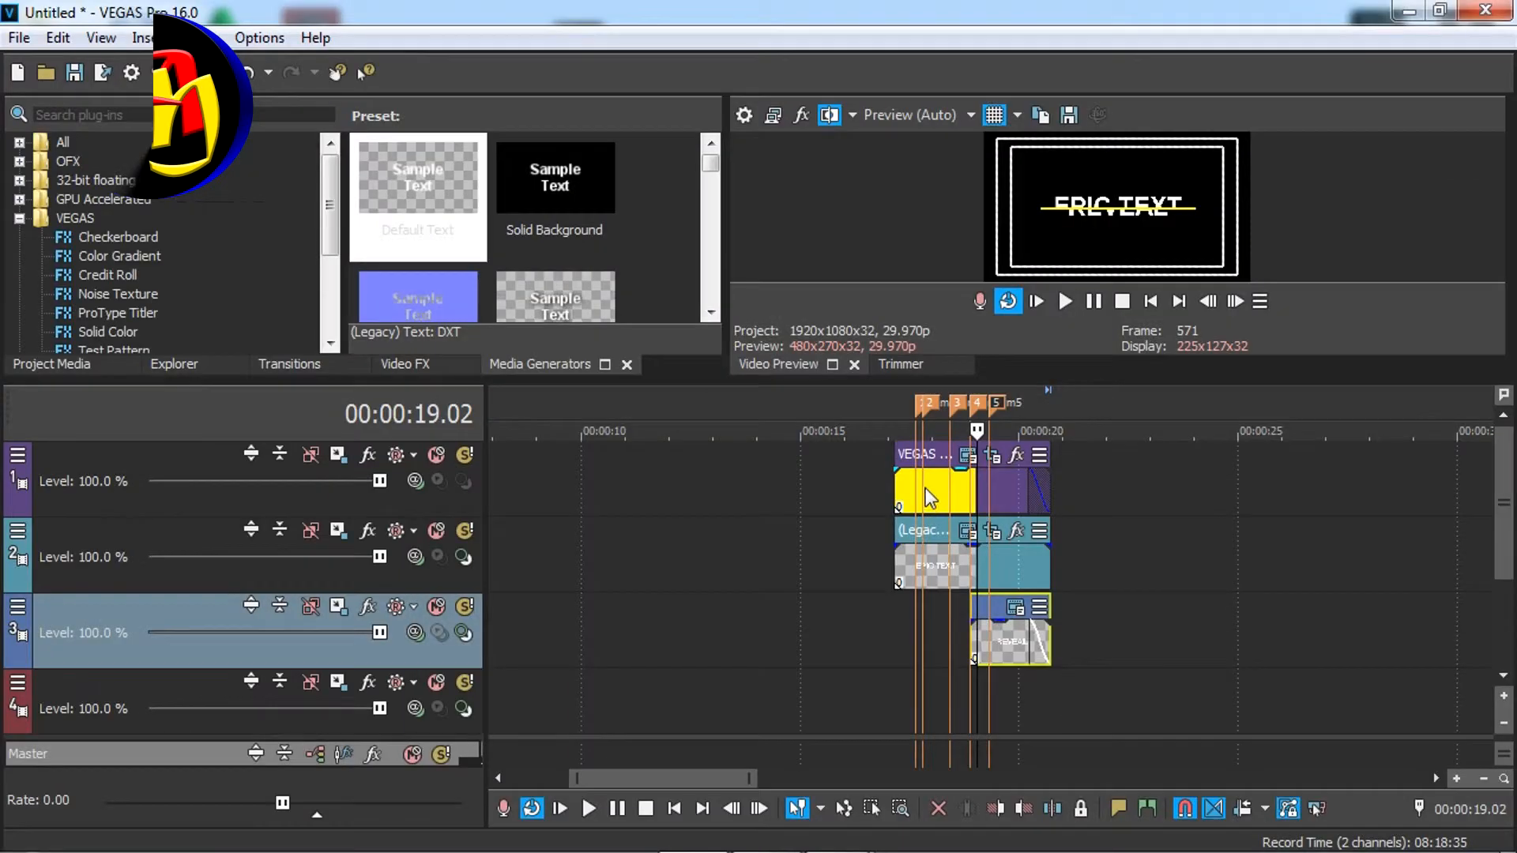
Step: Set the loop region to the yellow line event's full length and preview the finished animation full screen
double_click(446, 262)
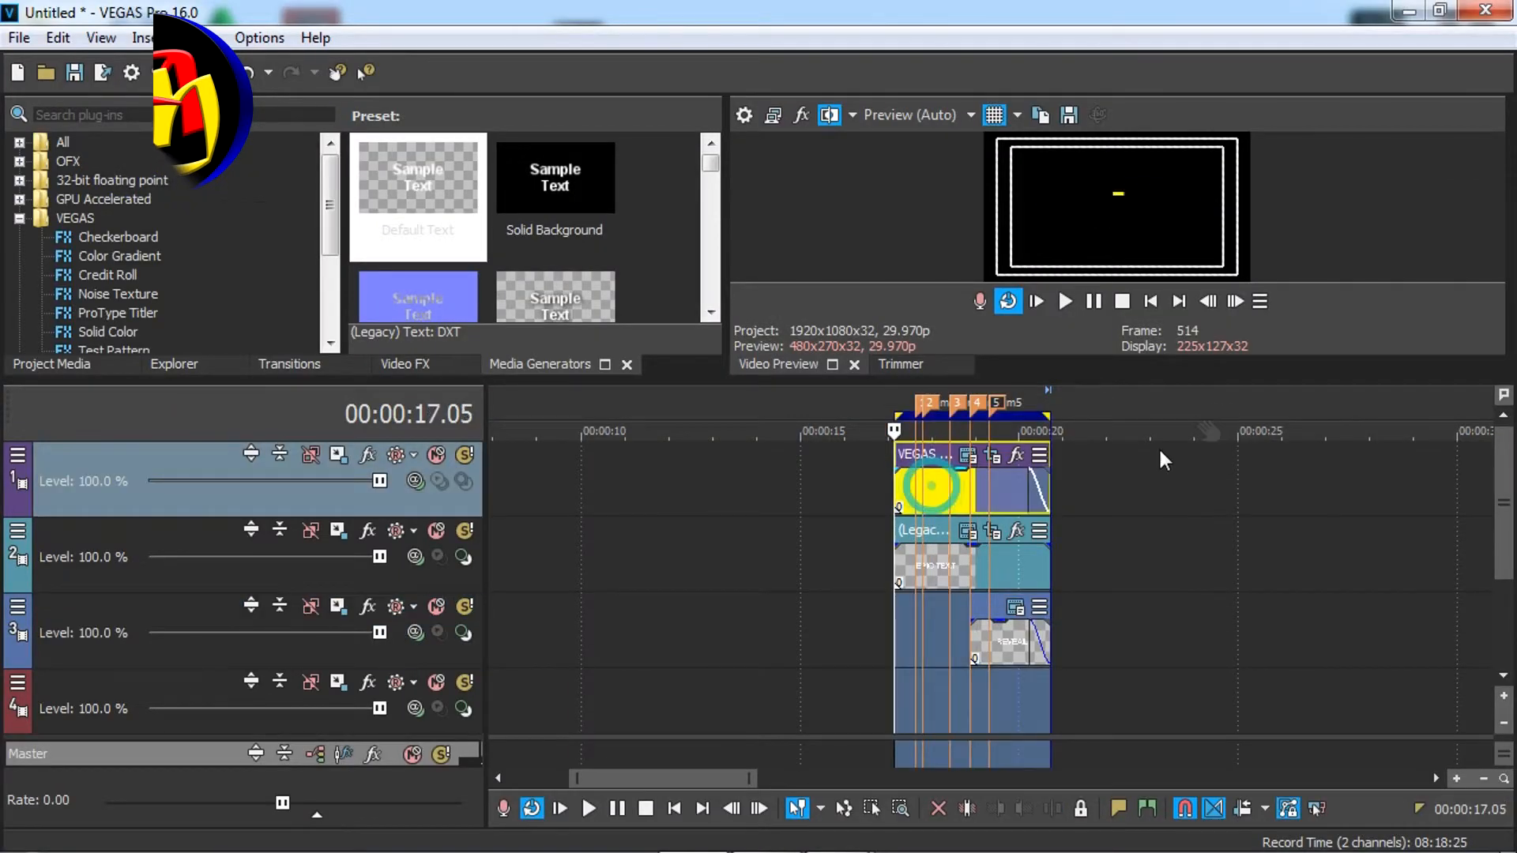
drag(1204, 380, 1204, 525)
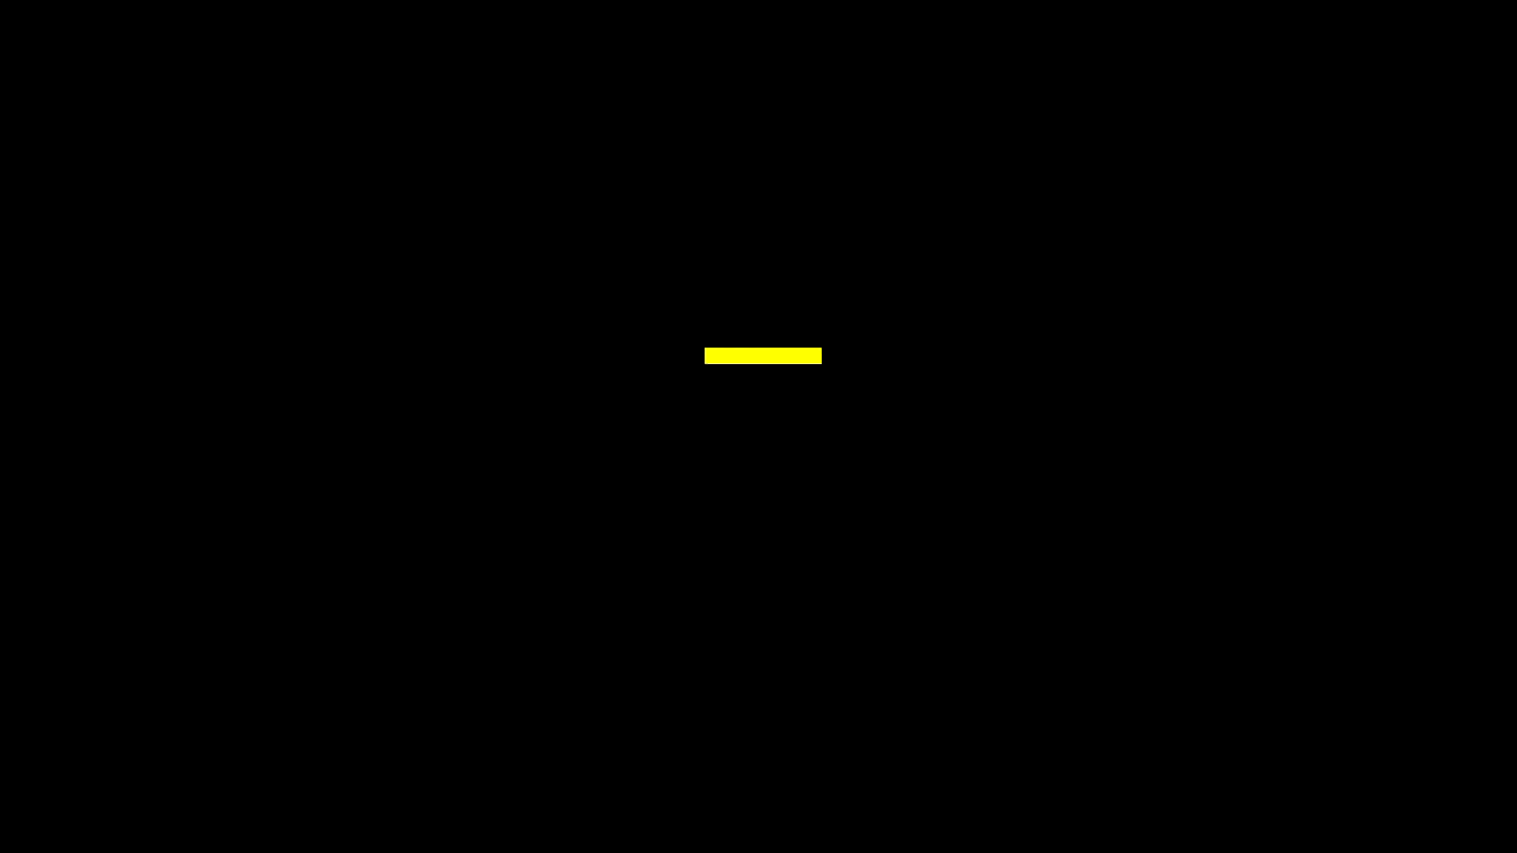